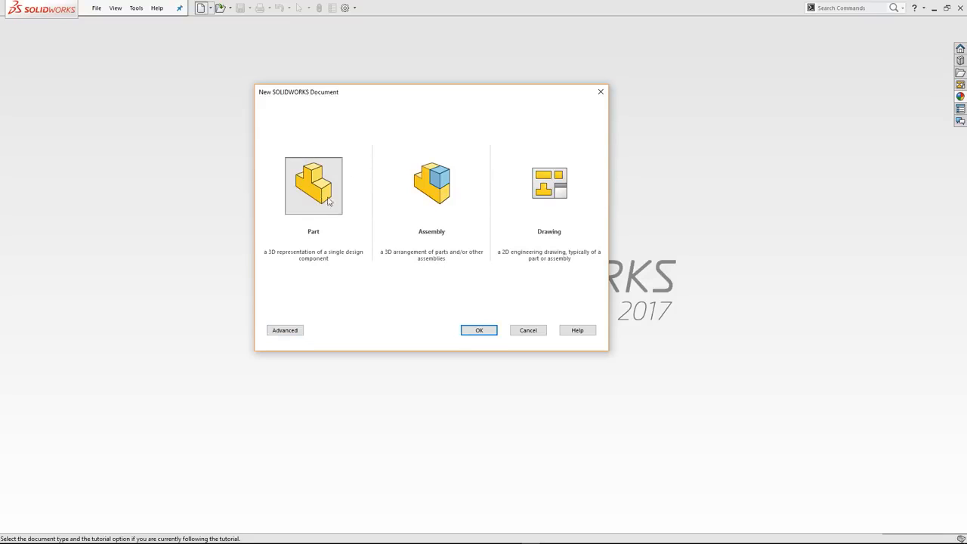
# Create a new part document and look through the Features, Sketch and CAM command sets
pyautogui.click(477, 331)
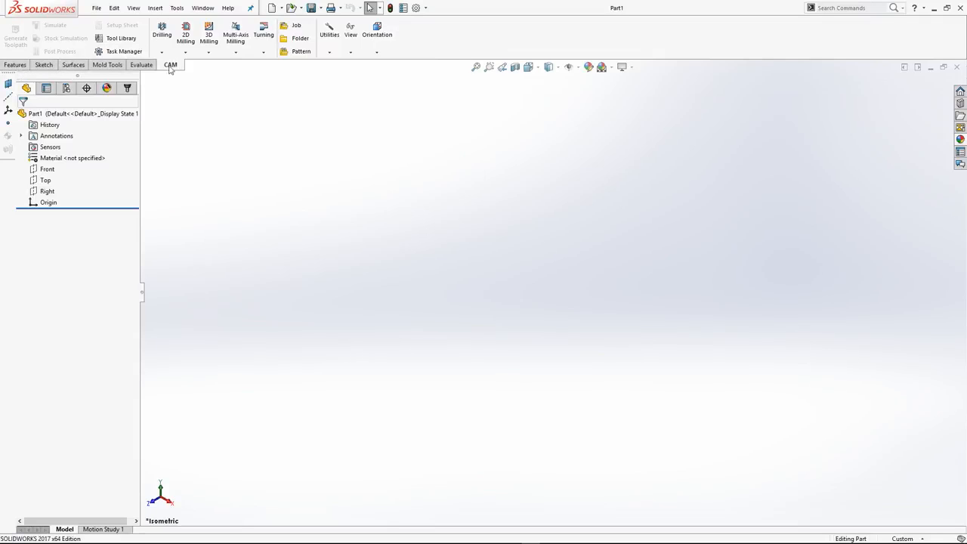
pyautogui.click(9, 66)
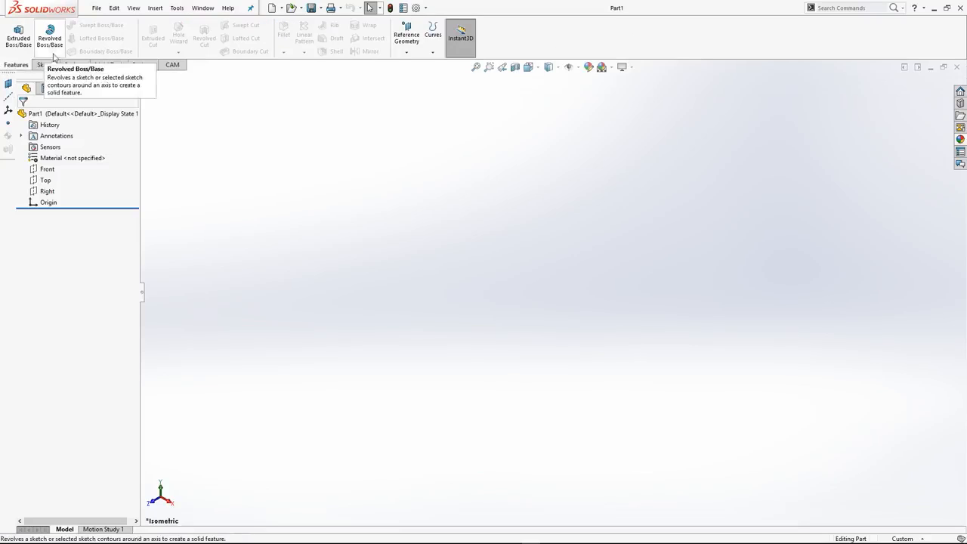
pyautogui.click(48, 65)
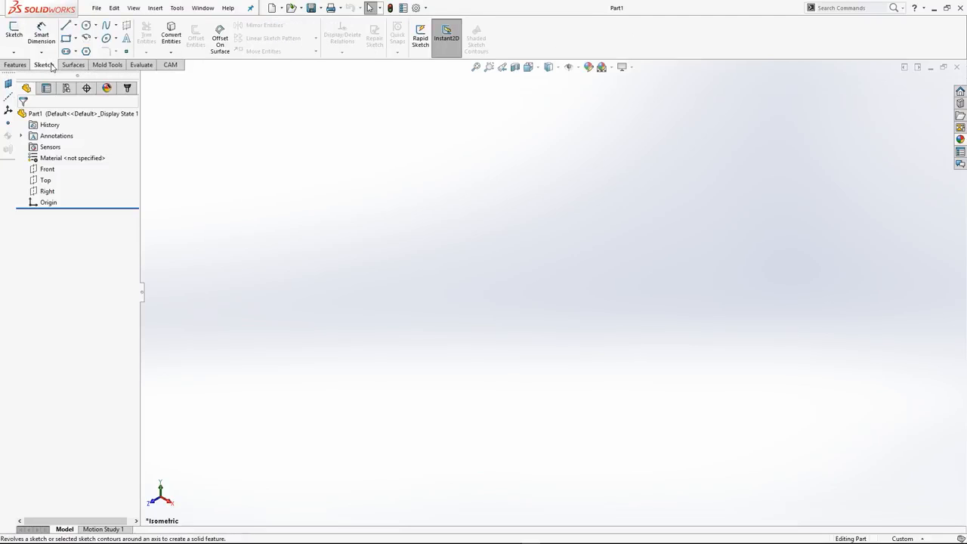
pyautogui.click(15, 65)
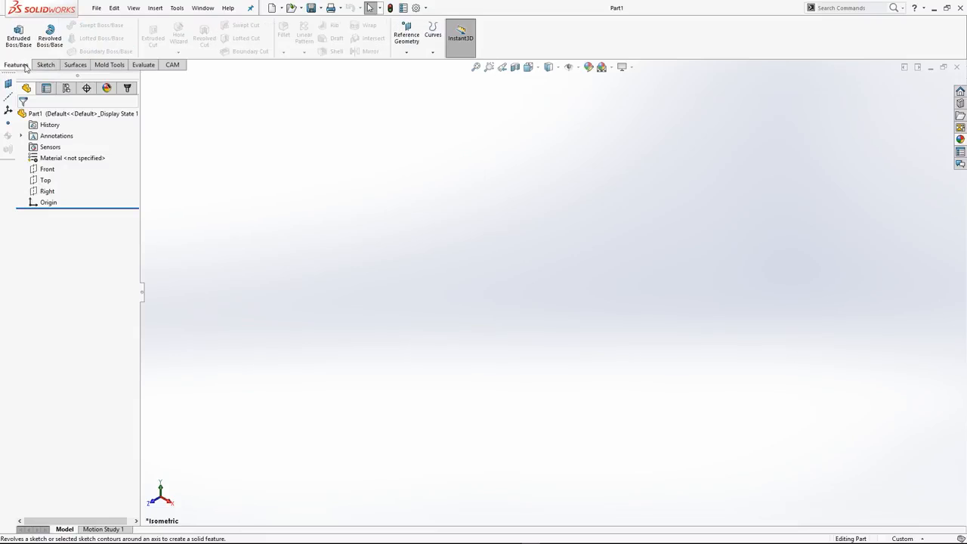
pyautogui.click(172, 65)
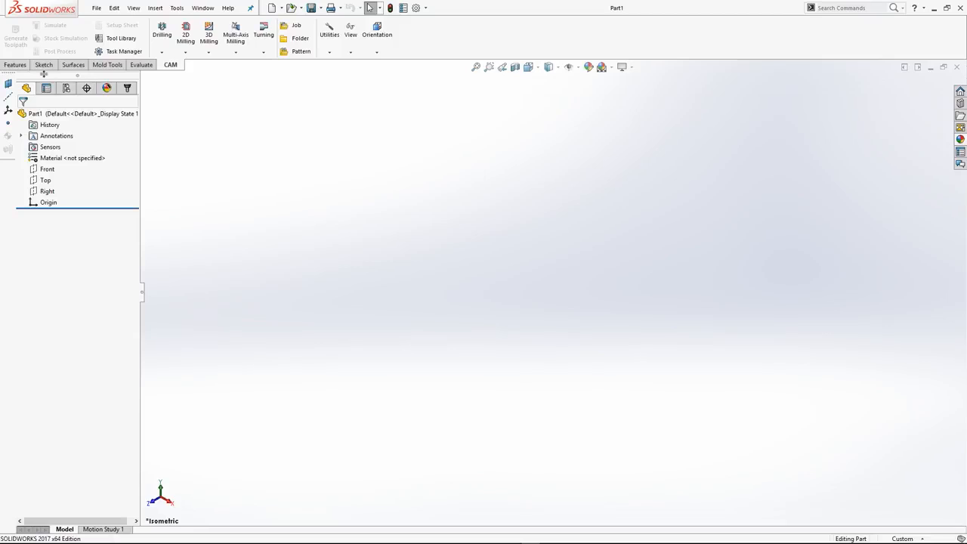
pyautogui.click(15, 65)
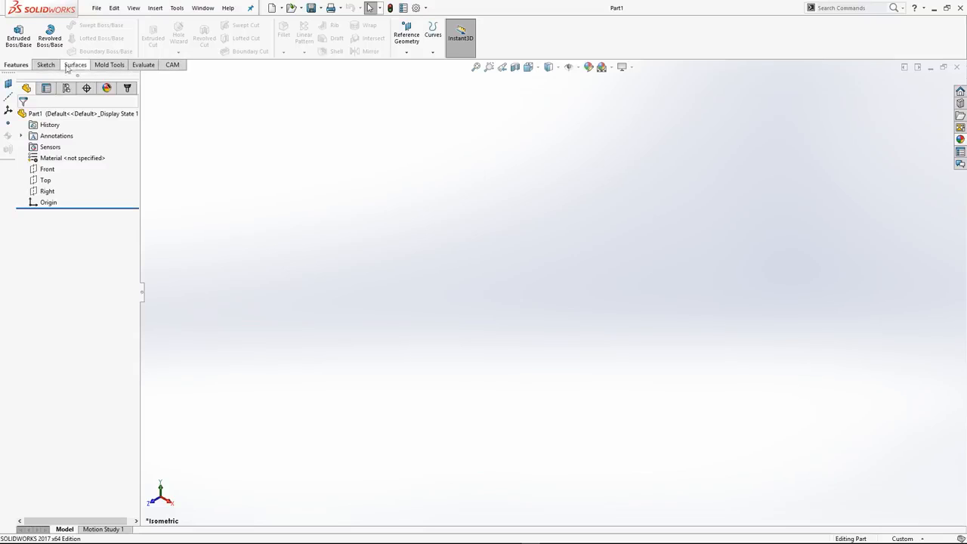
# Hide the Mold Tools command set and show it again
pyautogui.rightClick(172, 68)
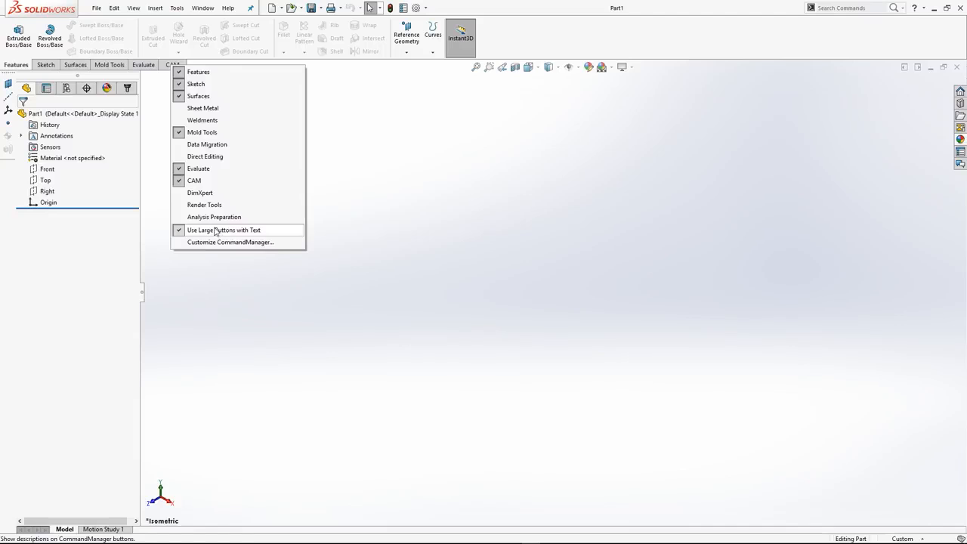
pyautogui.click(206, 133)
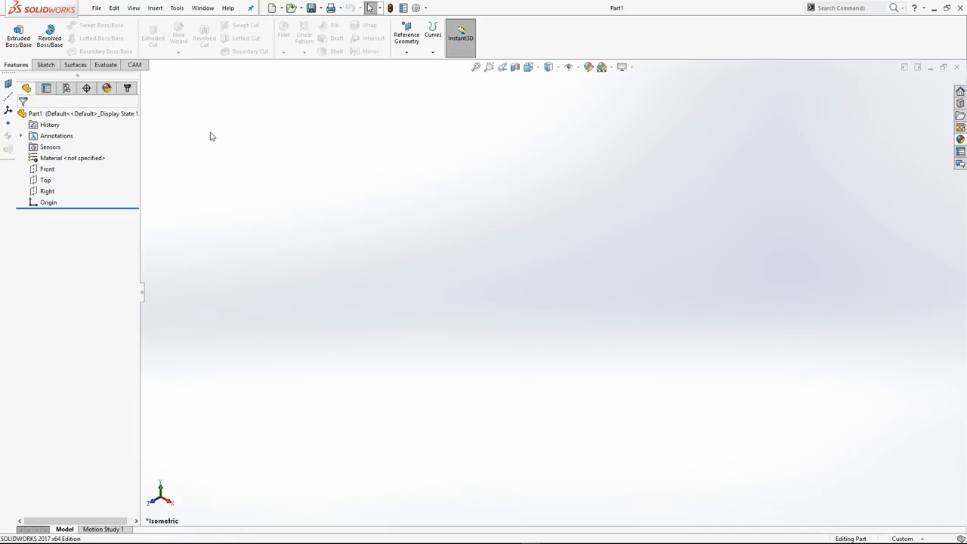
pyautogui.rightClick(135, 66)
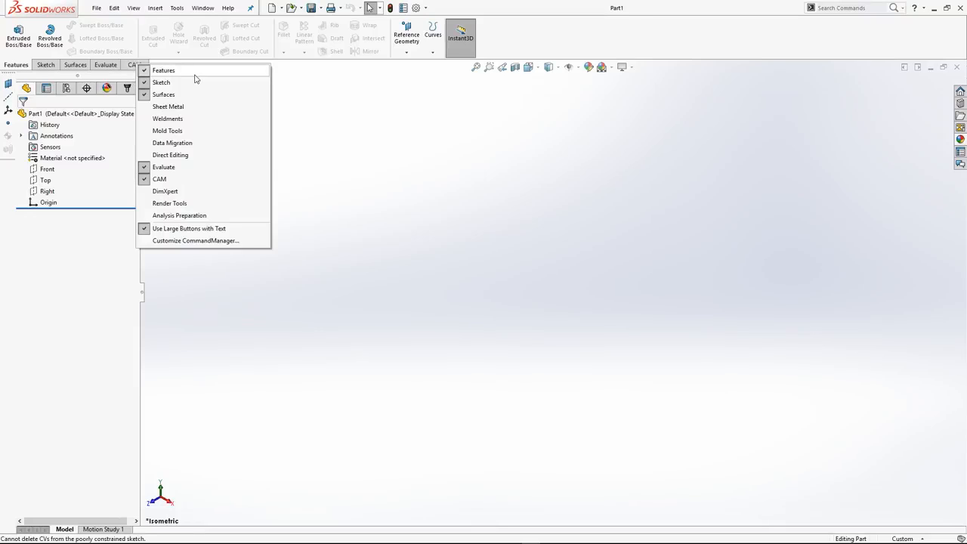
pyautogui.click(168, 131)
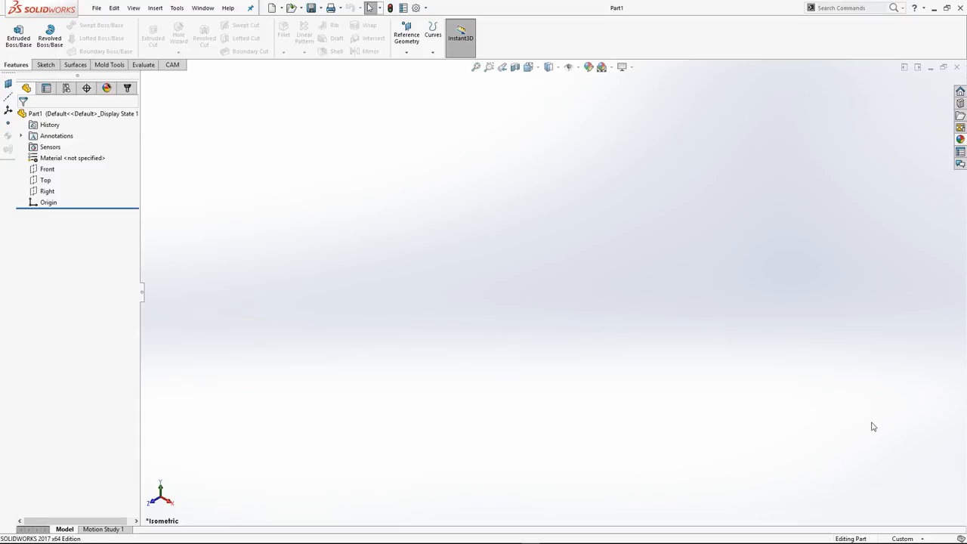
# Examine the list of document unit systems and the list of available toolbars
pyautogui.click(914, 540)
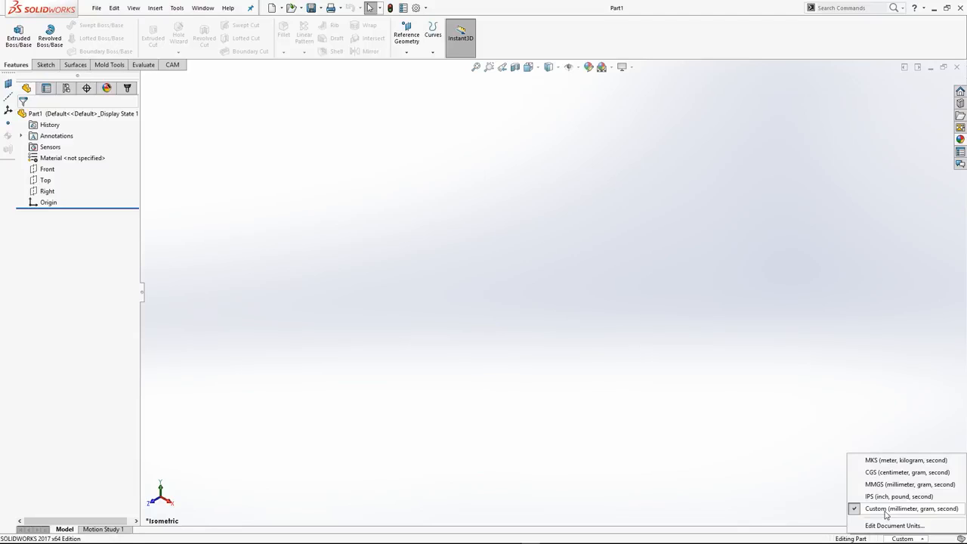
pyautogui.click(527, 245)
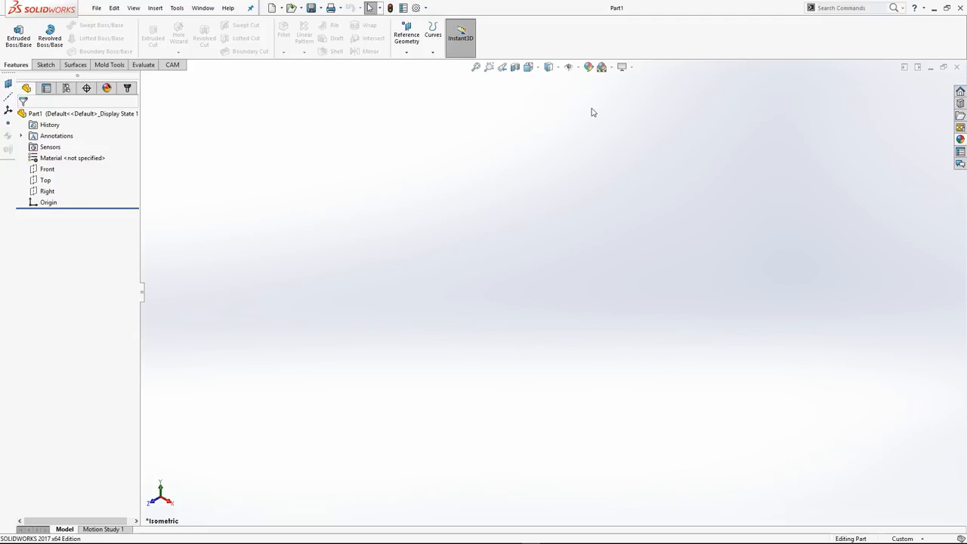
pyautogui.rightClick(616, 40)
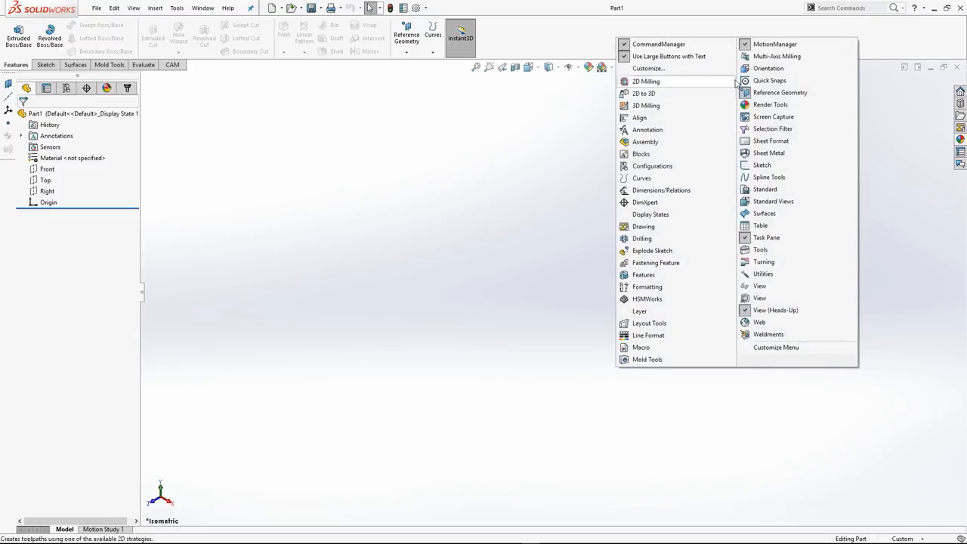
pyautogui.click(508, 261)
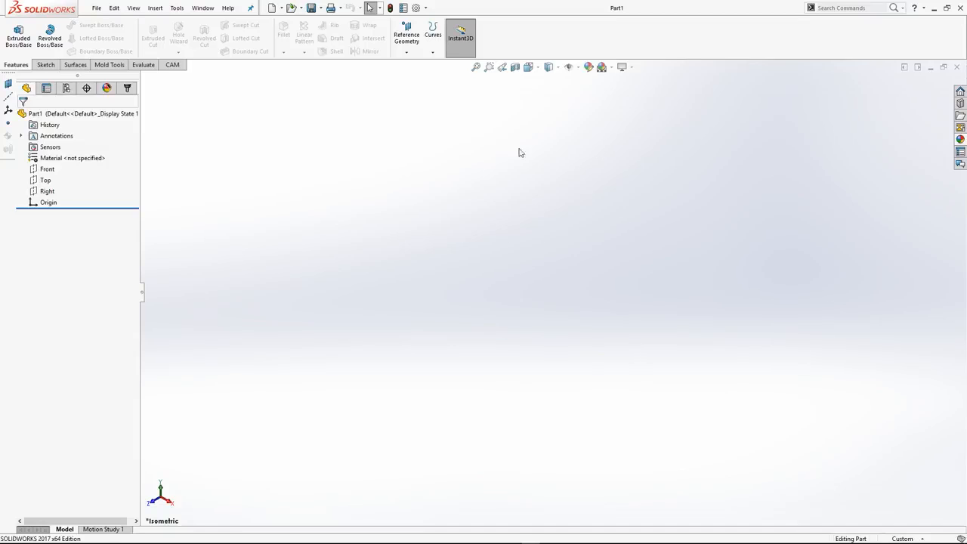
pyautogui.moveTo(754, 273); pyautogui.dragTo(689, 272)
# Open the part "2. Left Tilt Arm" from the recent documents
pyautogui.click(301, 8)
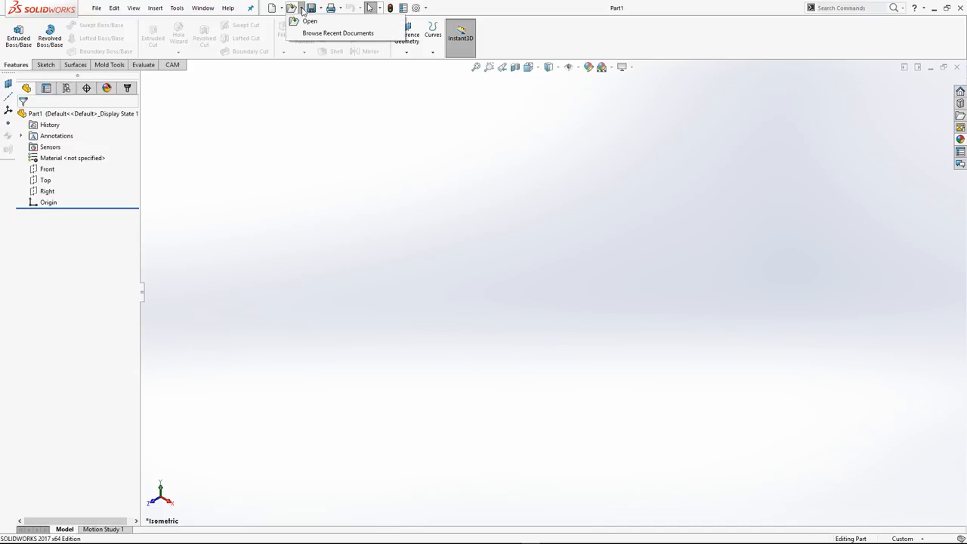
pyautogui.click(304, 33)
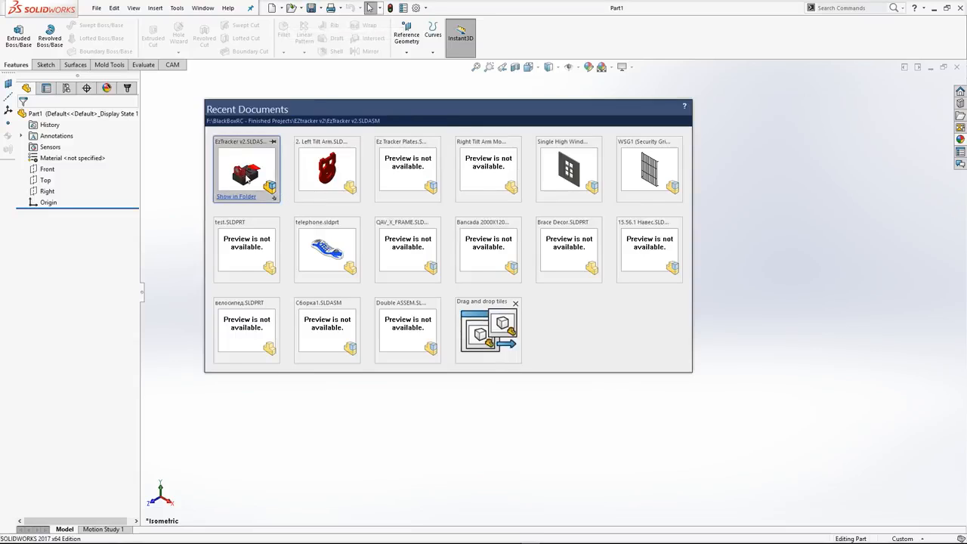
pyautogui.click(328, 180)
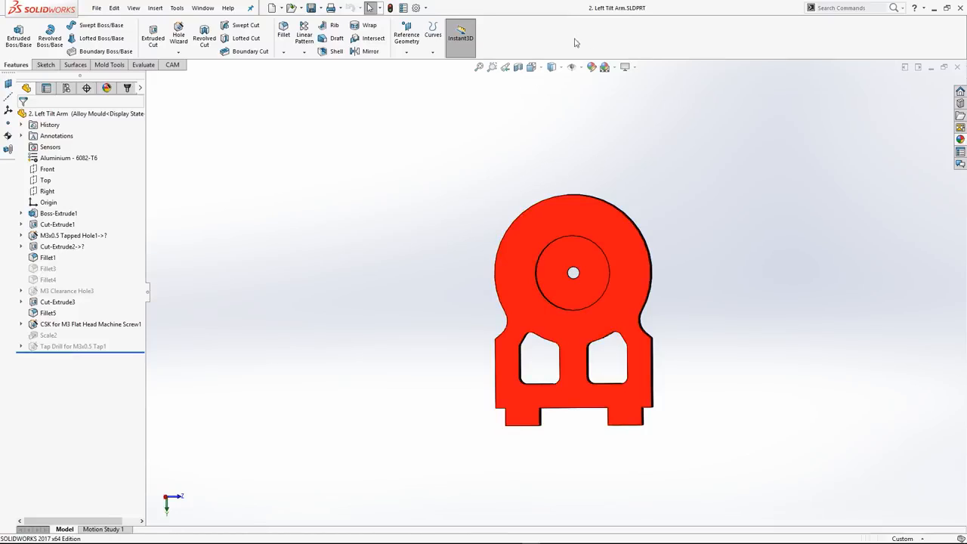
# Fit the tilt arm in the view and inspect it from a rotated angle at different zoom levels
pyautogui.click(479, 67)
pyautogui.moveTo(730, 241); pyautogui.dragTo(708, 272, button='middle')
pyautogui.scroll(-2, 691, 252)
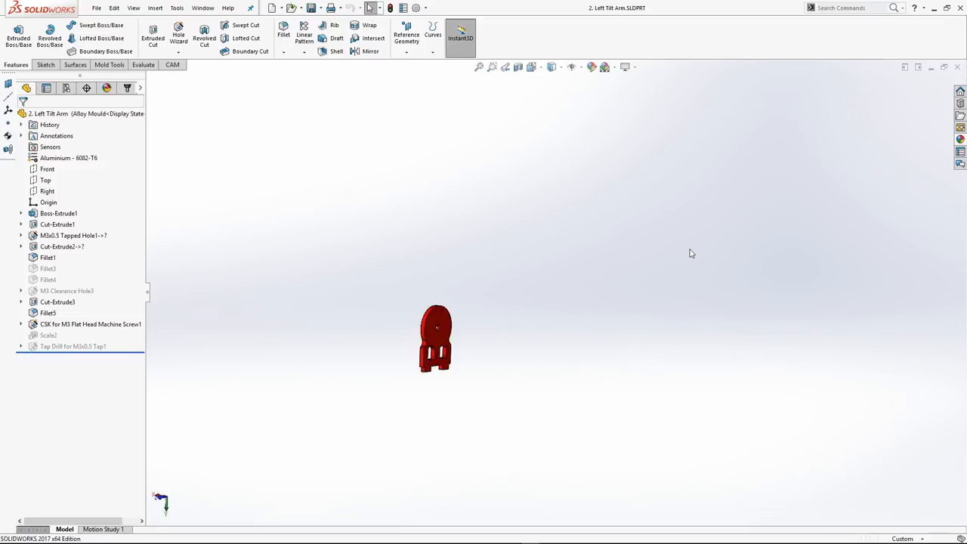
pyautogui.scroll(-3, 777, 258)
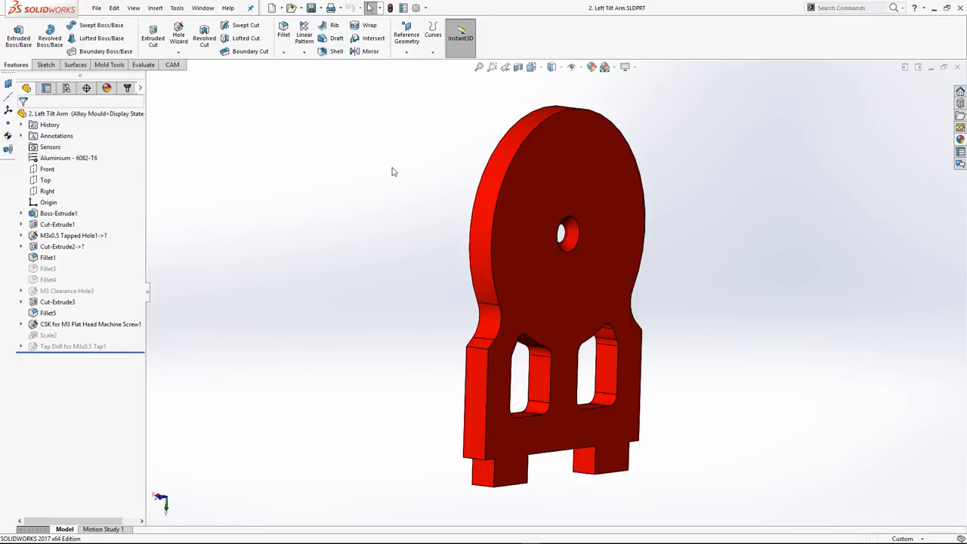
pyautogui.scroll(4, 605, 239)
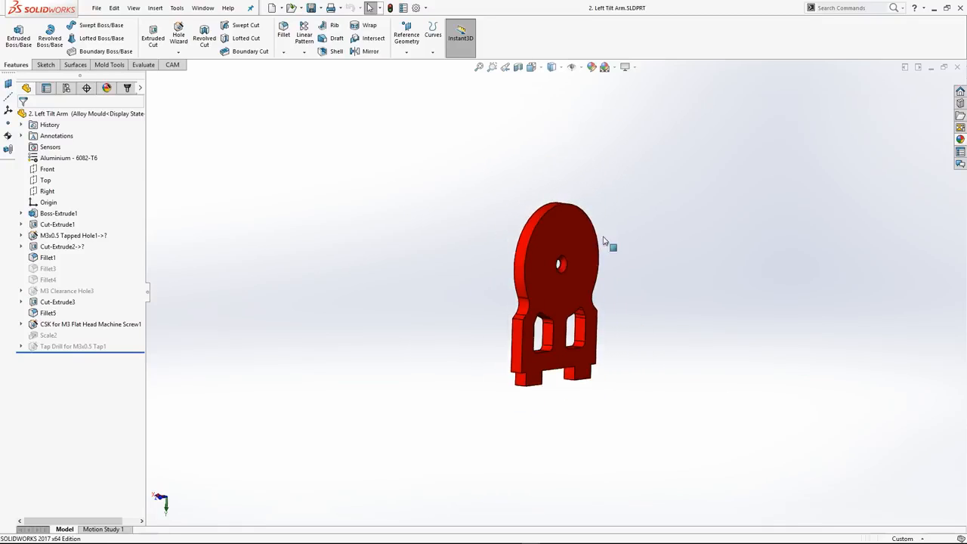
# Magnify the area at the lower corner of one window cutout, restore the previous view and rotate the part to lie flat
pyautogui.click(493, 67)
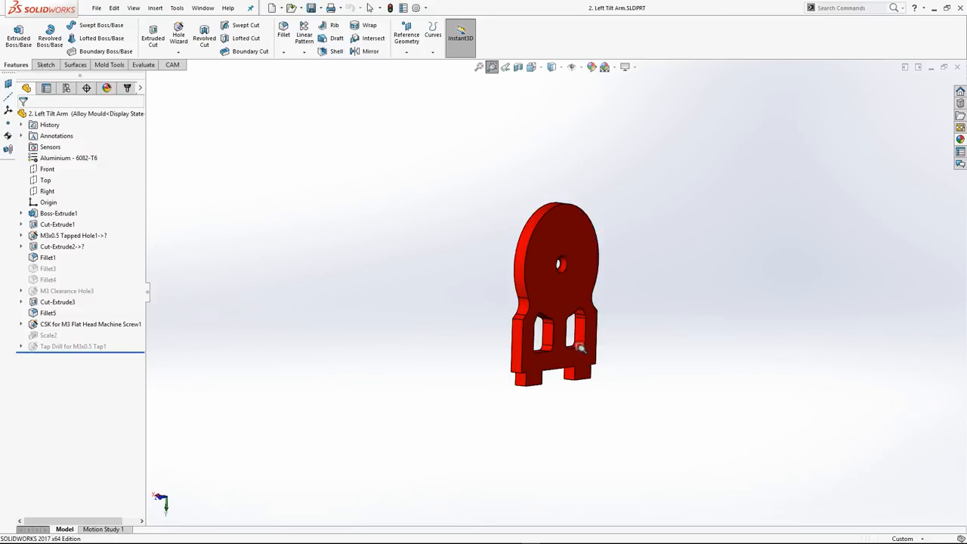
pyautogui.moveTo(584, 351); pyautogui.dragTo(601, 358)
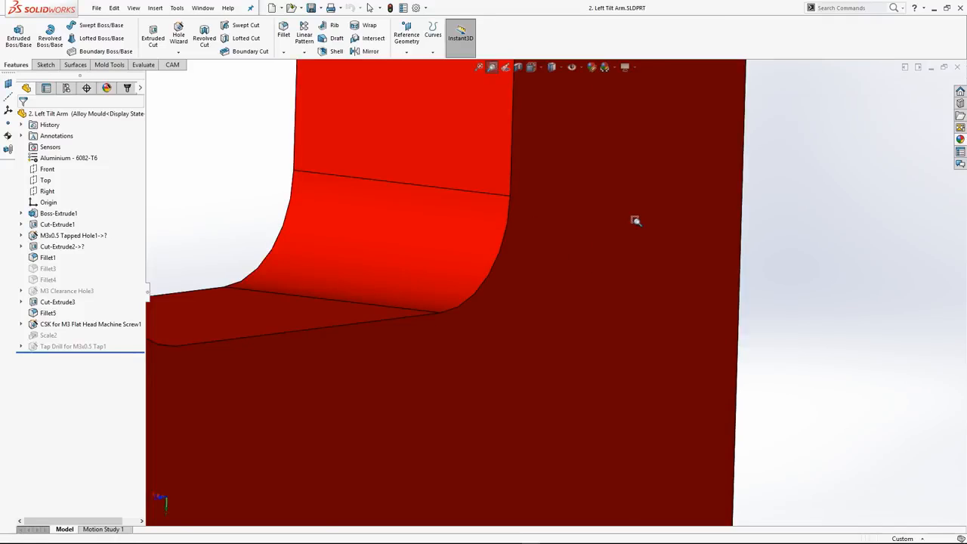
pyautogui.scroll(10, 655, 233)
pyautogui.scroll(-3, 475, 168)
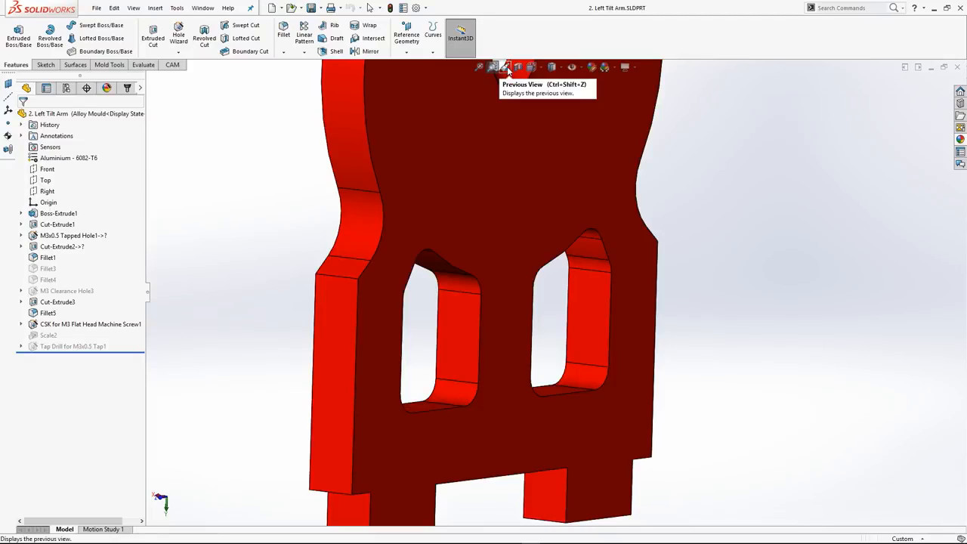
pyautogui.click(506, 68)
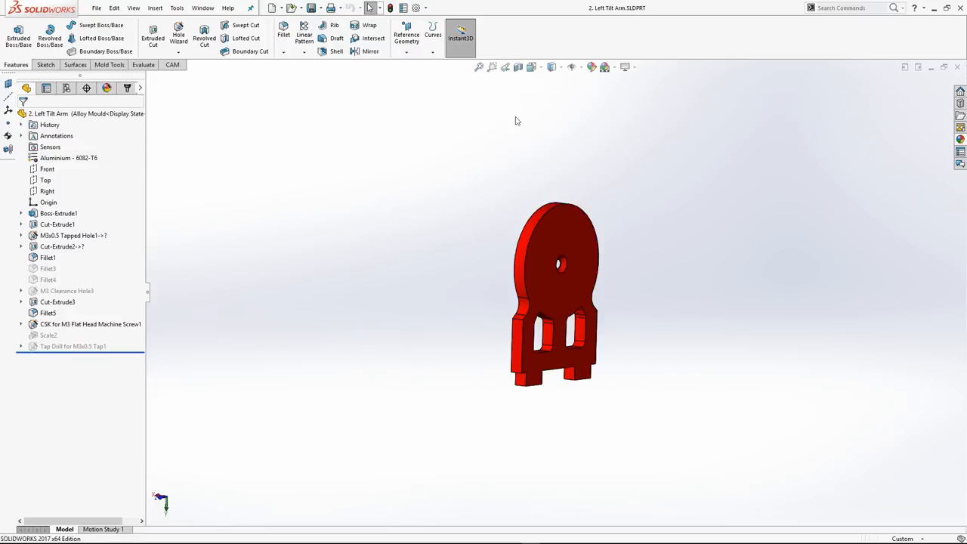
pyautogui.moveTo(578, 307); pyautogui.dragTo(494, 79, button='middle')
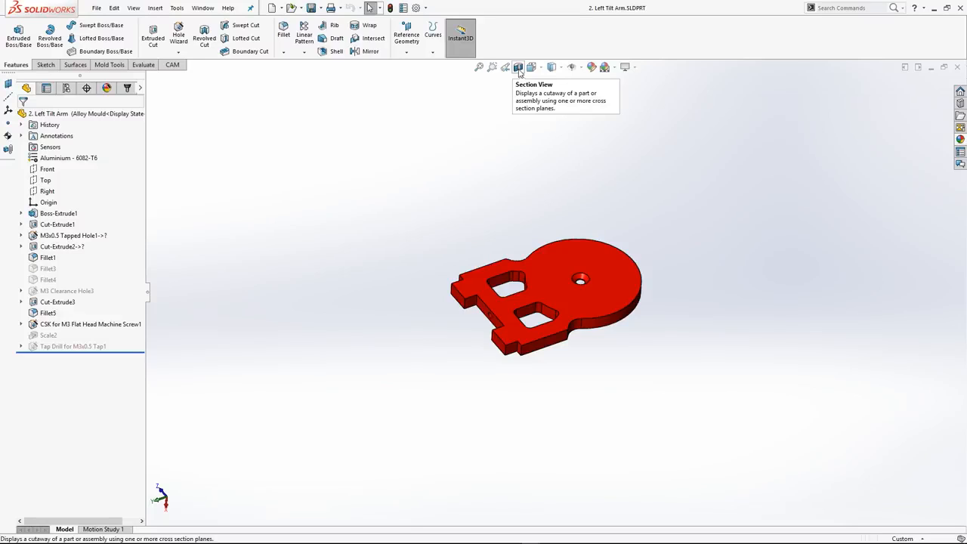
# Start a planar section view of the tilt arm on the Front plane and offset it by 2 mm
pyautogui.click(518, 68)
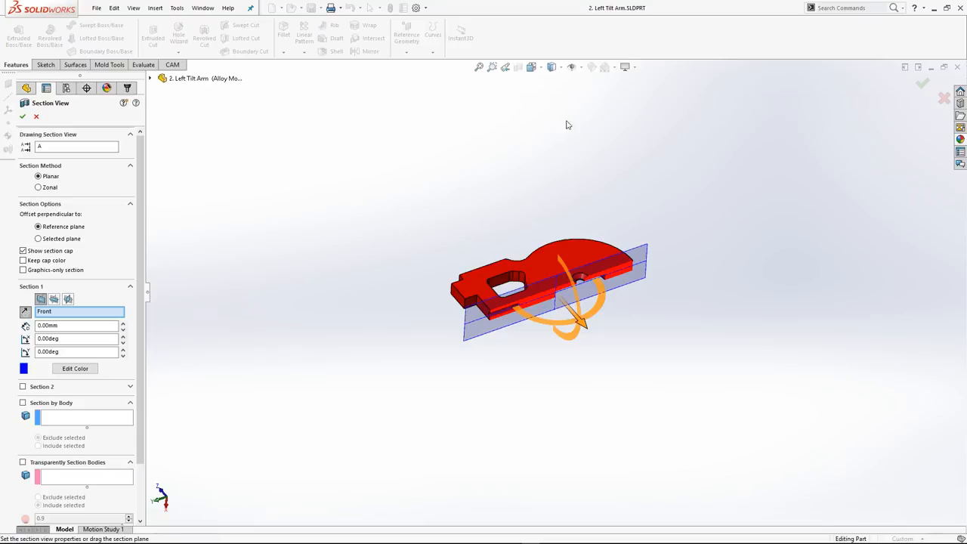
pyautogui.moveTo(558, 229); pyautogui.dragTo(566, 272, button='middle')
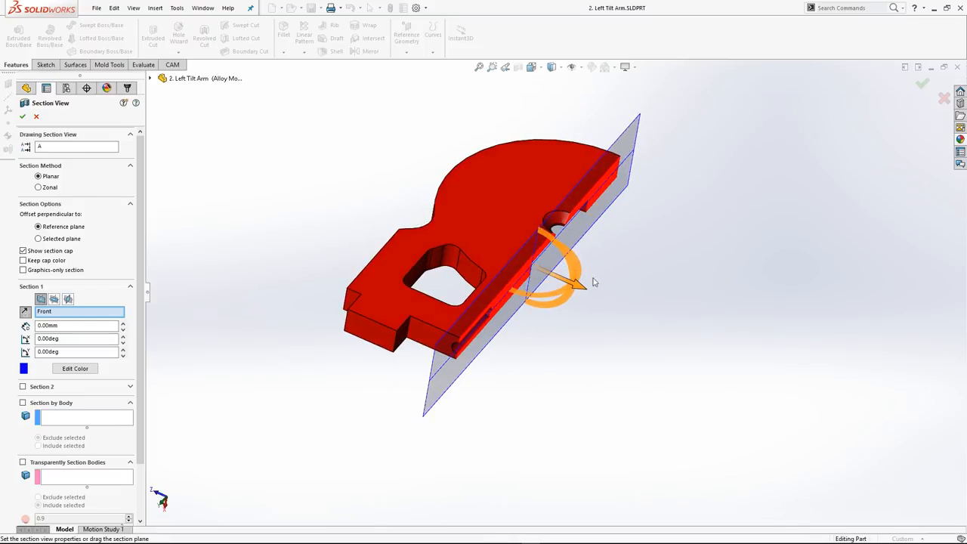
pyautogui.moveTo(593, 282); pyautogui.dragTo(566, 308)
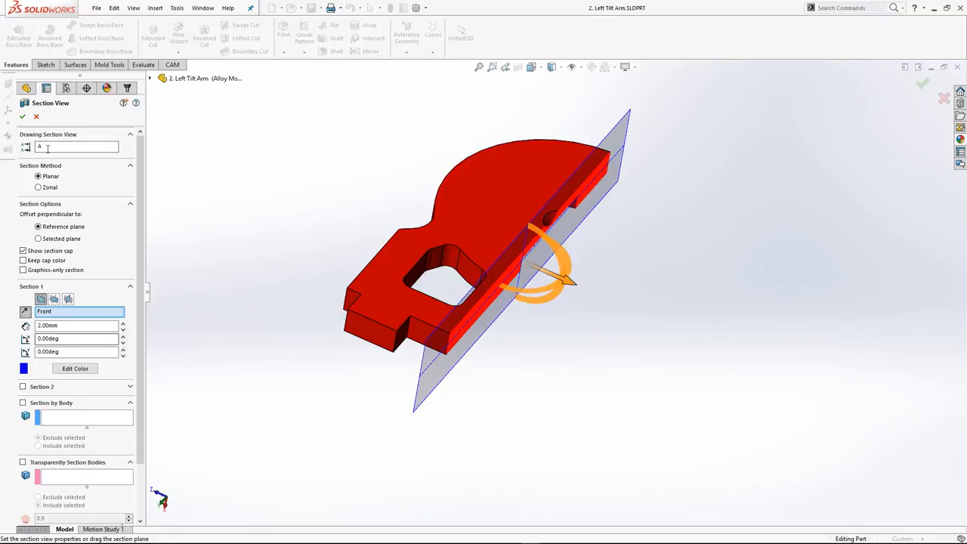
# Try the section on the Top plane, set it to the Right plane and offset it by 1 mm
pyautogui.click(54, 299)
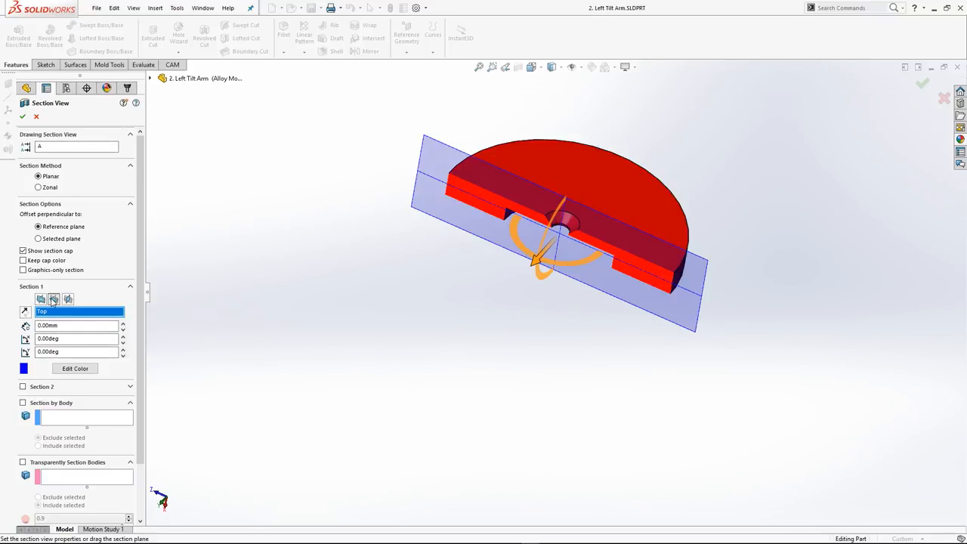
pyautogui.click(67, 300)
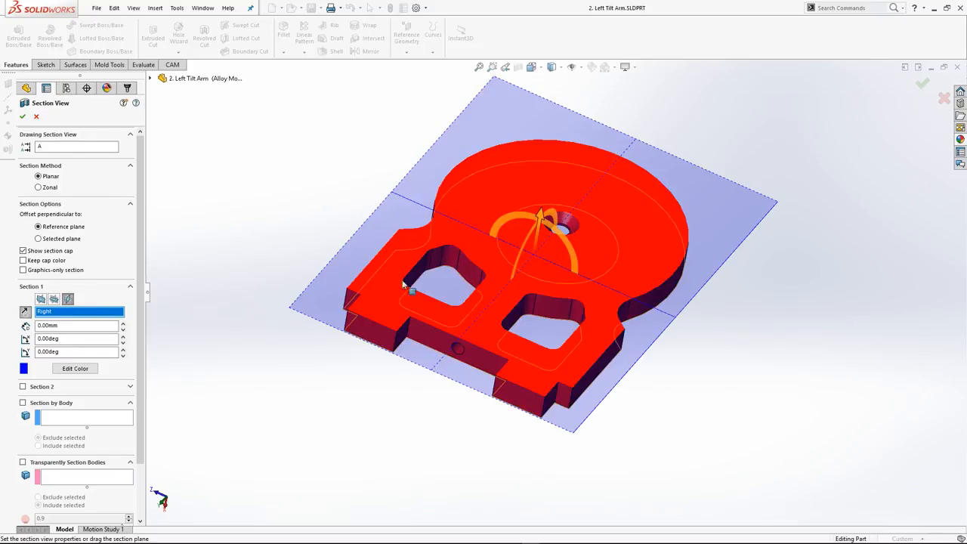
pyautogui.moveTo(547, 216)
pyautogui.mouseDown()
pyautogui.moveTo(546, 232)
pyautogui.moveTo(547, 219)
pyautogui.mouseUp()
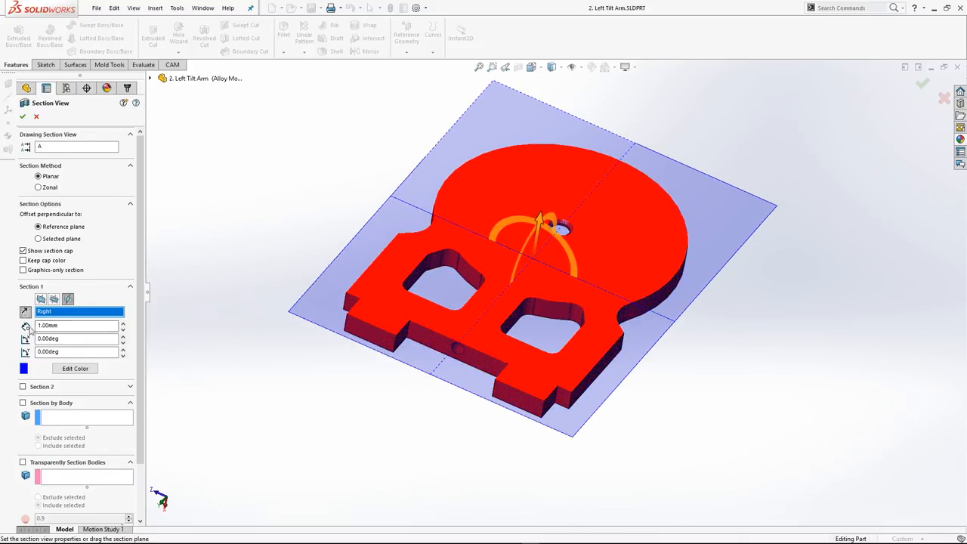
pyautogui.moveTo(582, 335); pyautogui.dragTo(496, 267, button='middle')
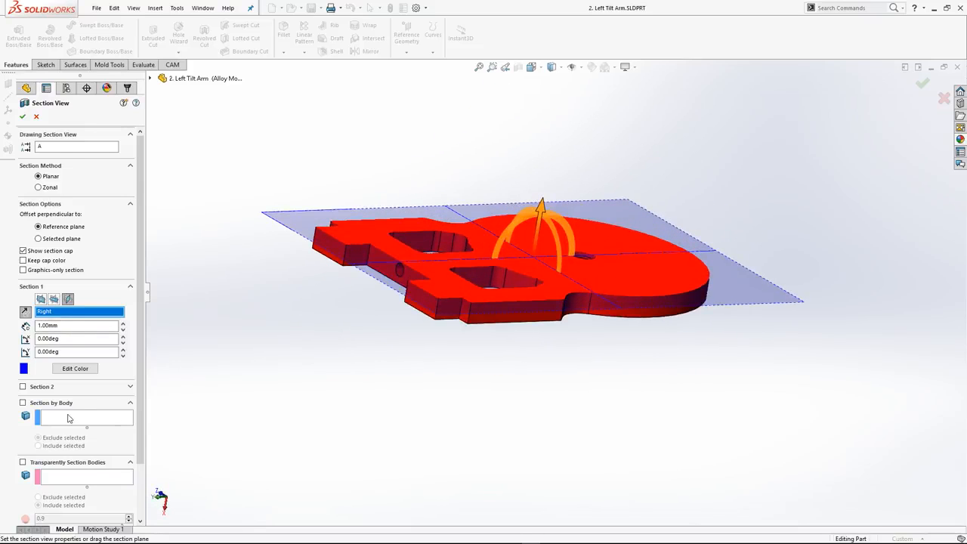
# Add the tilt arm body to the Section by Body selection and remove it again
pyautogui.click(69, 417)
pyautogui.moveTo(350, 297); pyautogui.dragTo(257, 390, button='middle')
pyautogui.click(406, 301)
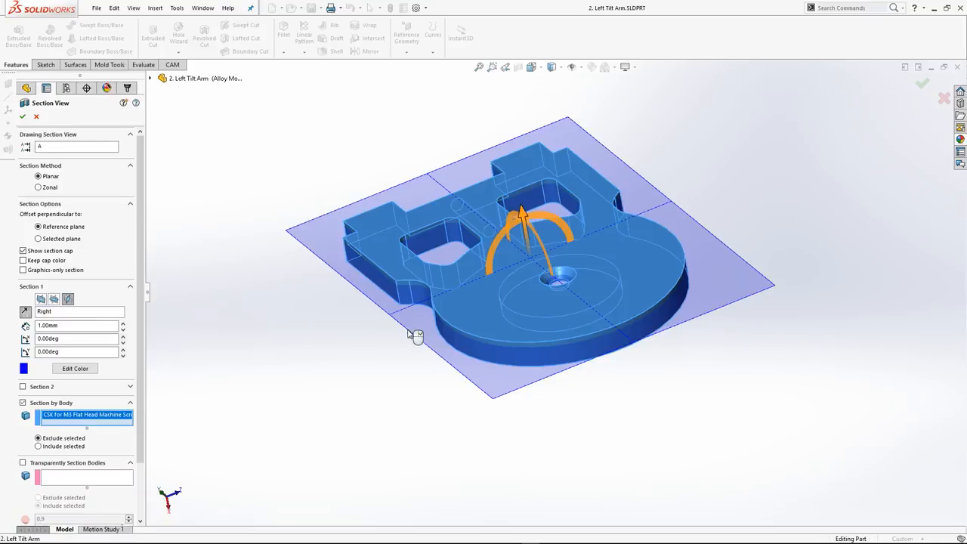
pyautogui.click(404, 293)
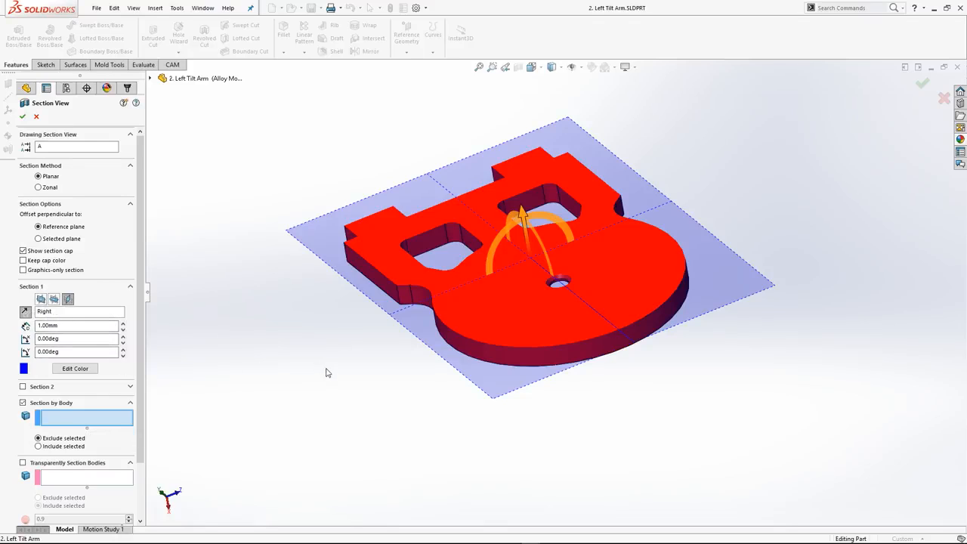
# Move the Right-plane section to a 20 mm offset and cancel the section view
pyautogui.moveTo(527, 214); pyautogui.dragTo(542, 307)
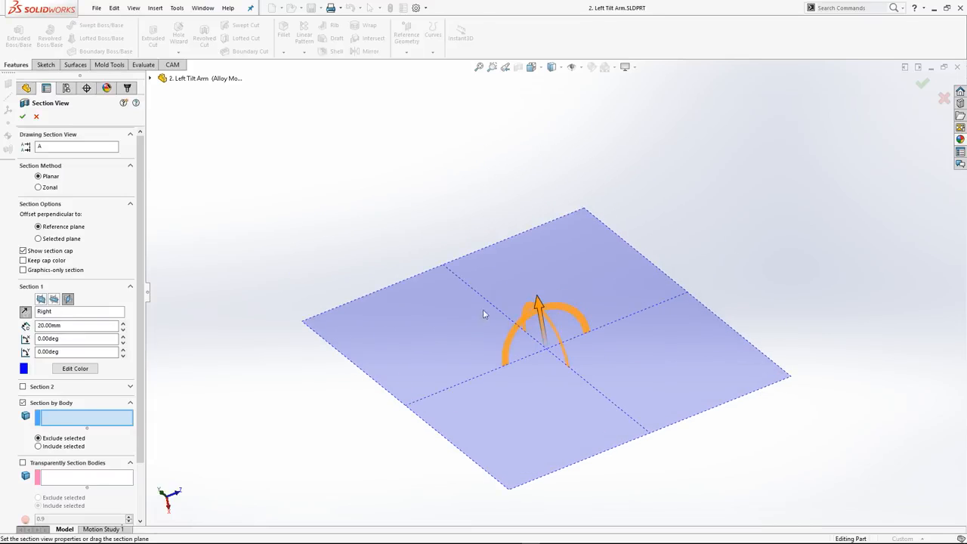
pyautogui.press('Escape')
# Try a section view based on the small angled side face, shift its cutting plane through the part and cancel it
pyautogui.click(518, 67)
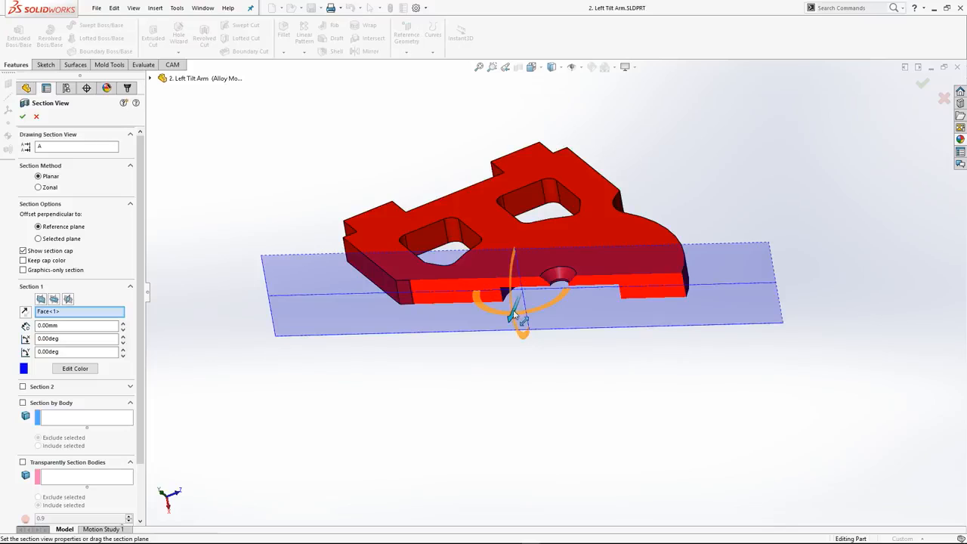
pyautogui.moveTo(505, 325); pyautogui.dragTo(470, 420)
pyautogui.press('Escape')
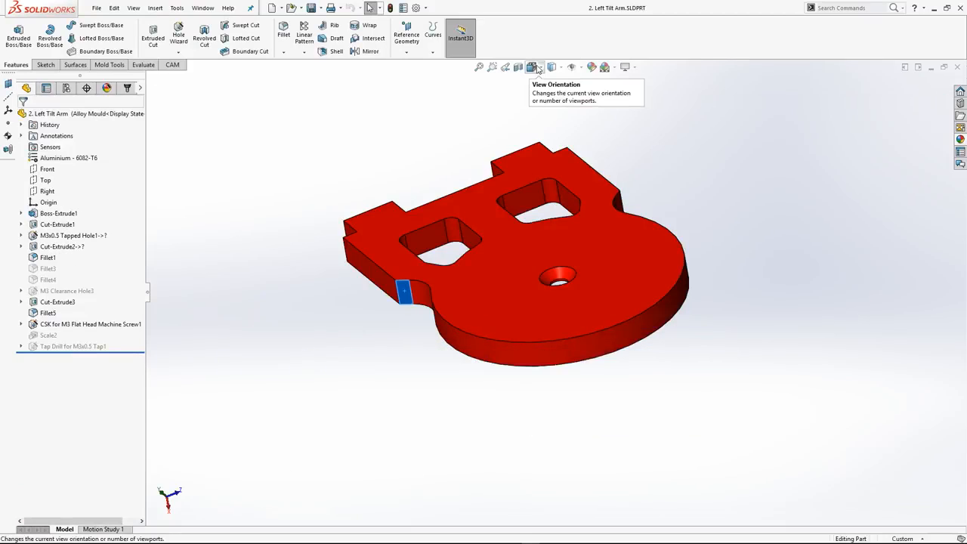
# Show the view orientation choices and switch the View Selector cube off and on again
pyautogui.click(538, 68)
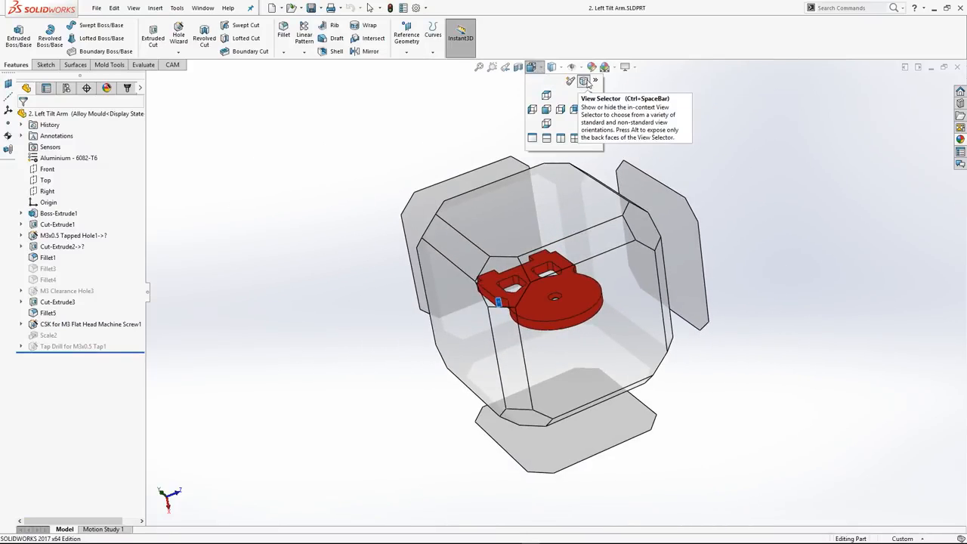
pyautogui.click(587, 81)
pyautogui.click(531, 67)
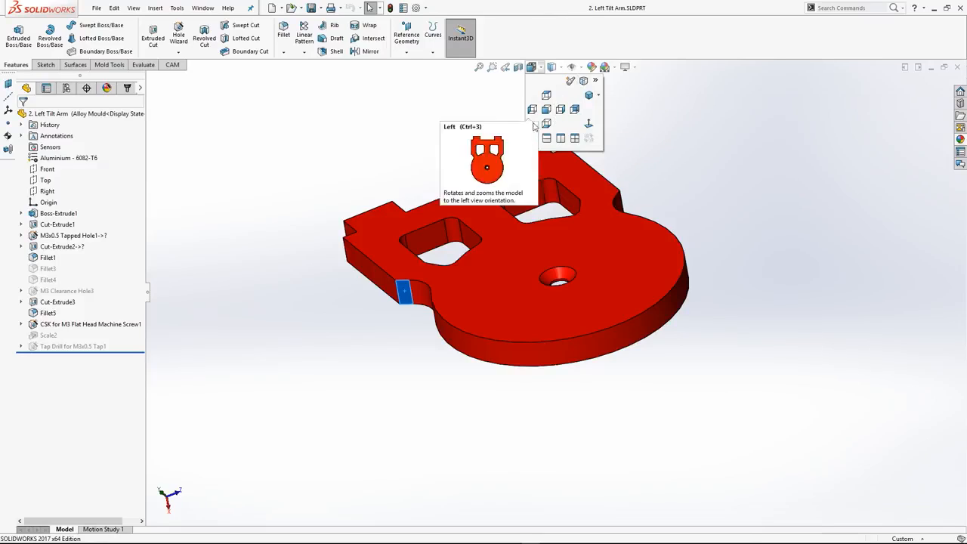
pyautogui.click(586, 82)
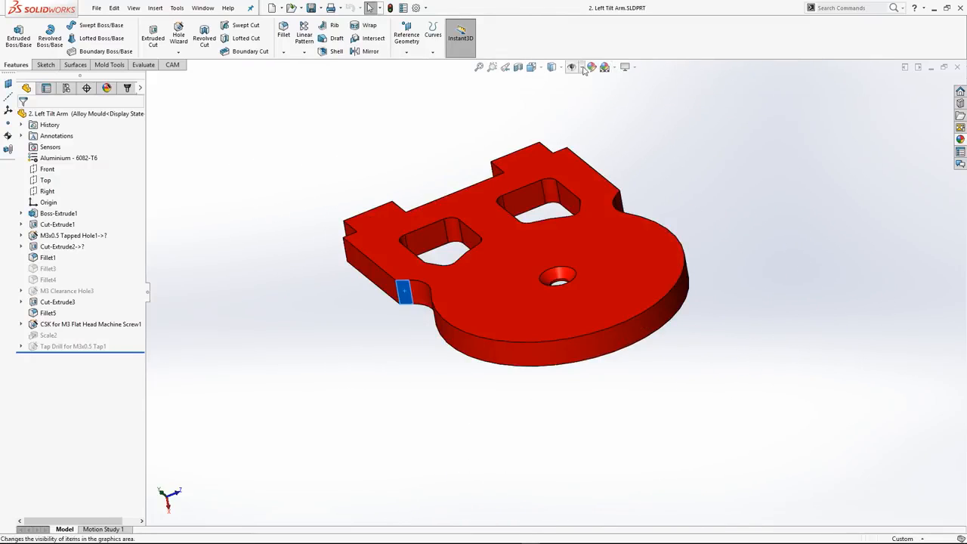
# Rotate the part inside the View Selector cube and view it from one of the cube's corner faces
pyautogui.click(552, 67)
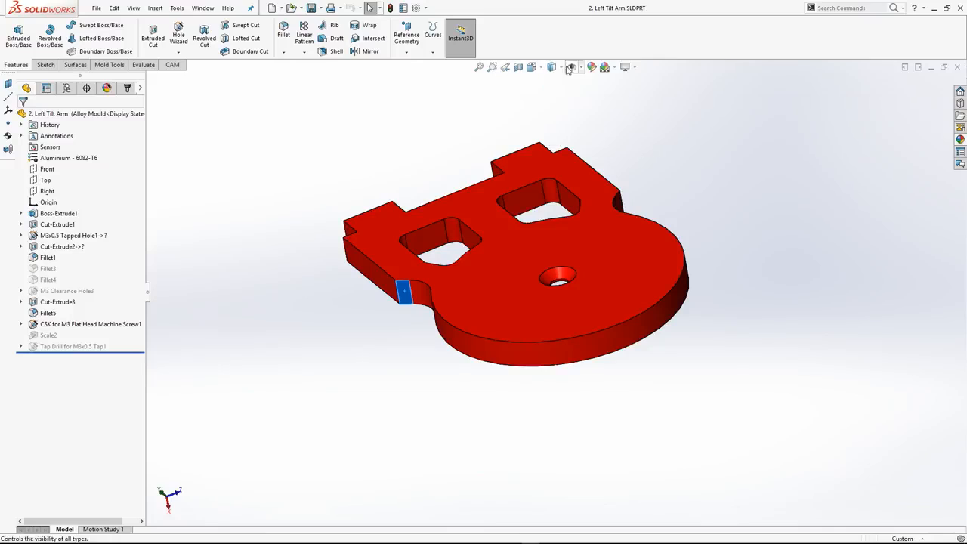
pyautogui.click(532, 67)
pyautogui.moveTo(495, 135); pyautogui.dragTo(405, 159, button='middle')
pyautogui.moveTo(515, 266); pyautogui.dragTo(460, 416, button='middle')
pyautogui.moveTo(632, 229)
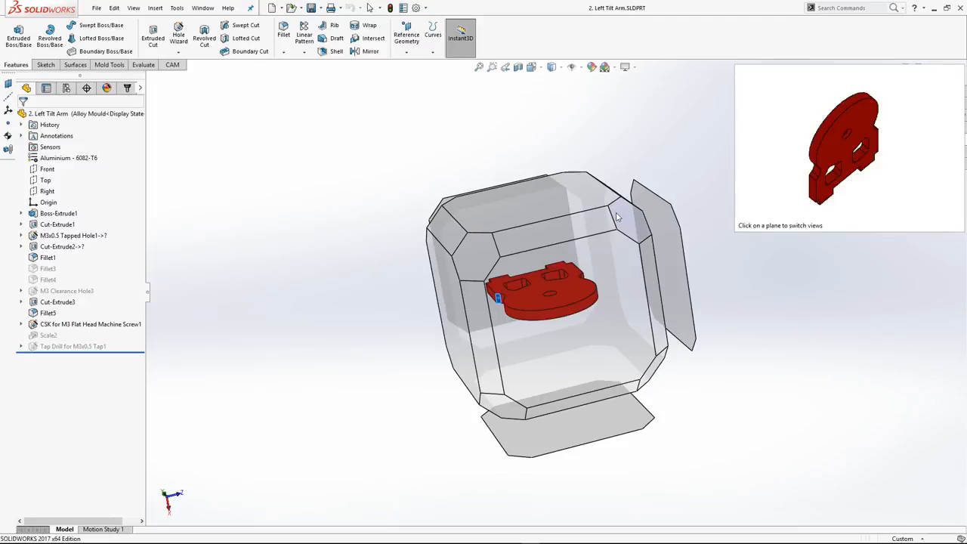
pyautogui.click(616, 217)
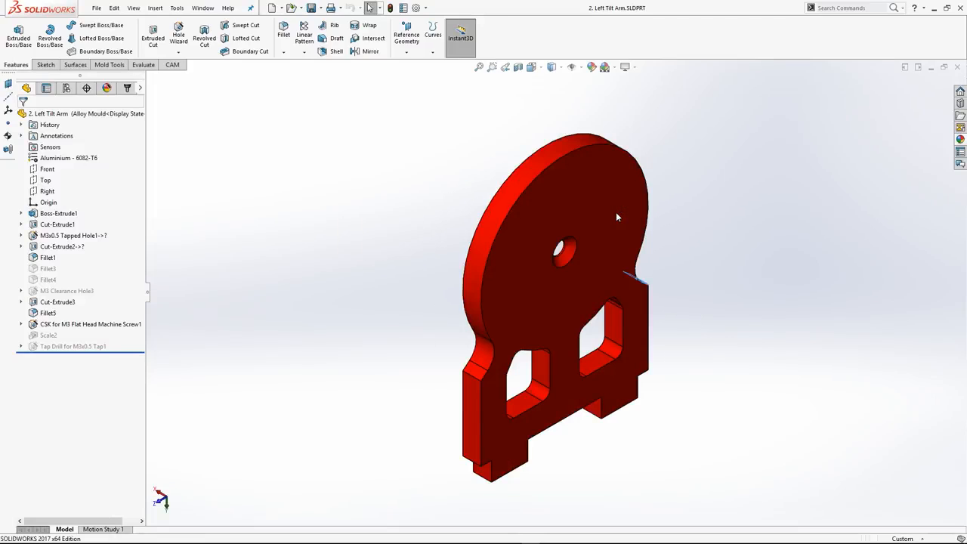
# Use the View Selector cube to view the part from another corner, squarely edge-on and from an angled edge face
pyautogui.click(540, 72)
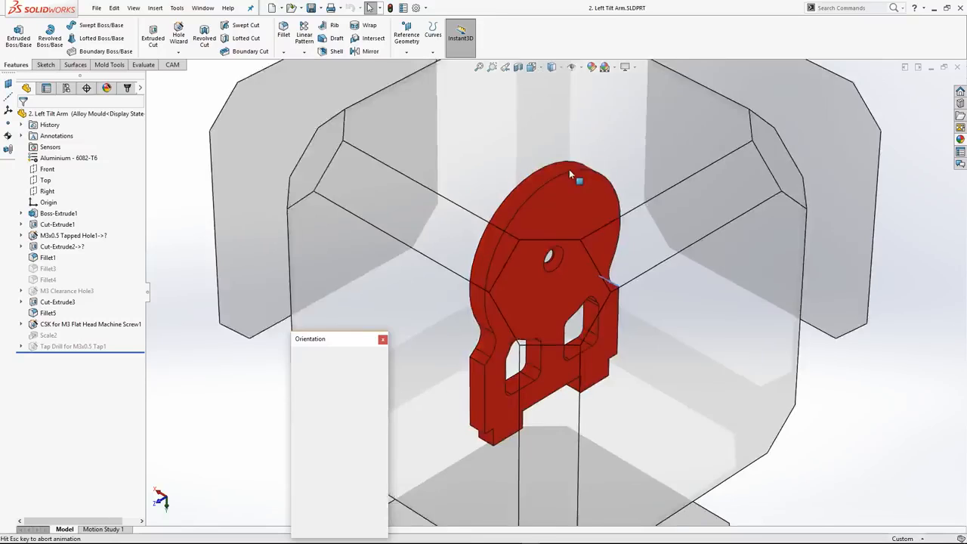
pyautogui.click(663, 233)
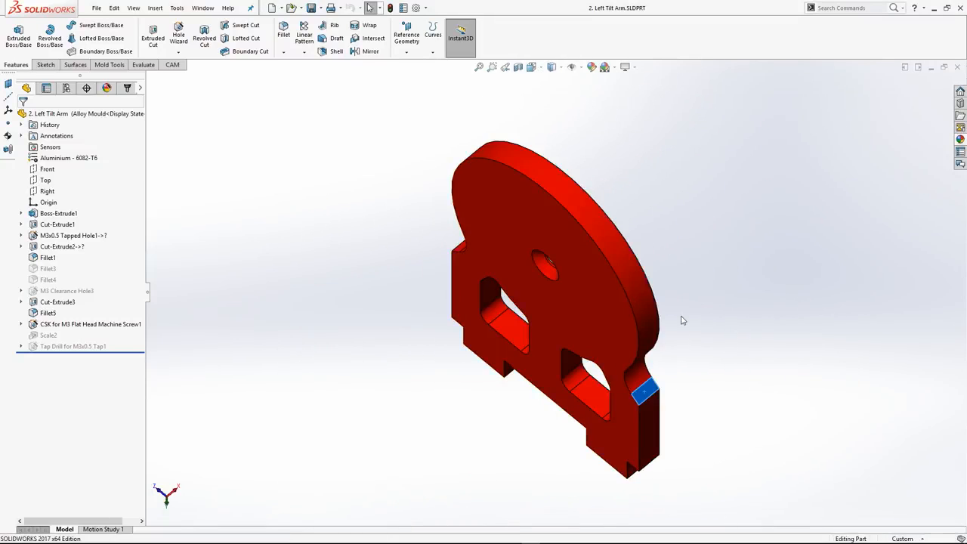
pyautogui.press('space')
pyautogui.click(648, 342)
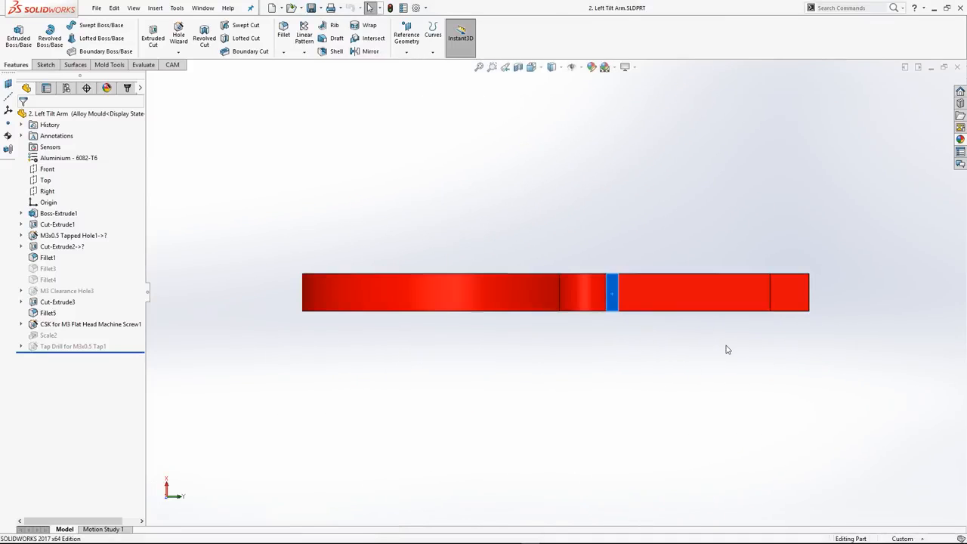
pyautogui.press('space')
pyautogui.click(426, 328)
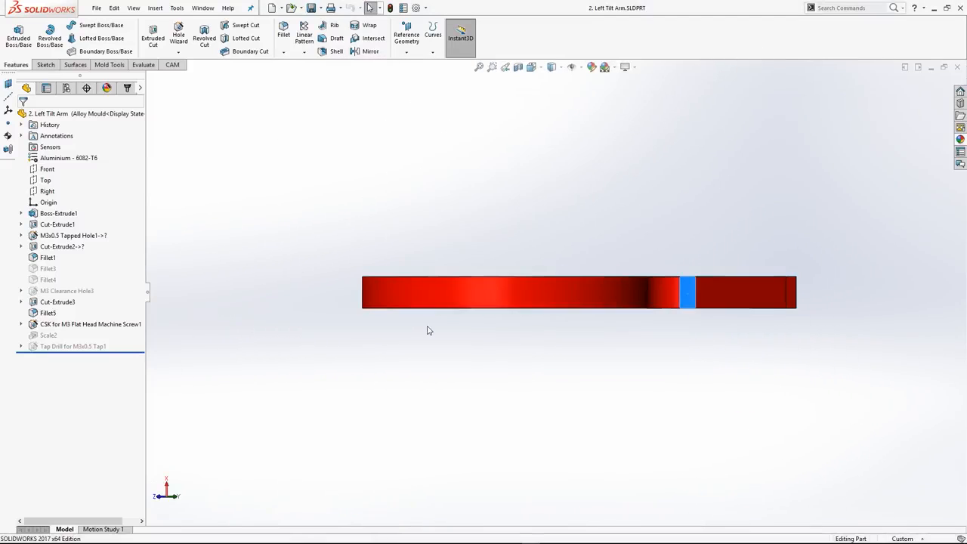
# Rotate the part freely and set it to the Isometric standard view
pyautogui.moveTo(498, 293); pyautogui.dragTo(582, 387, button='middle')
pyautogui.click(538, 68)
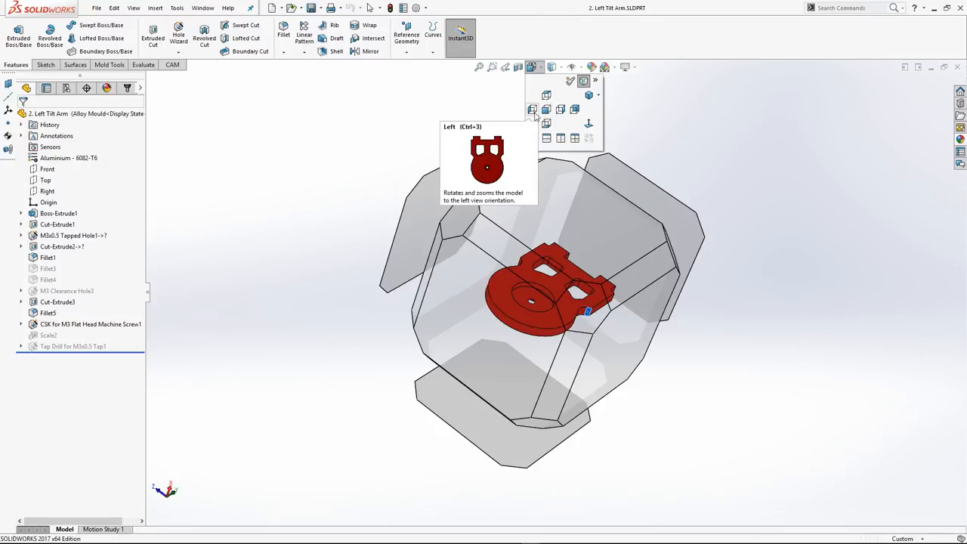
pyautogui.click(598, 97)
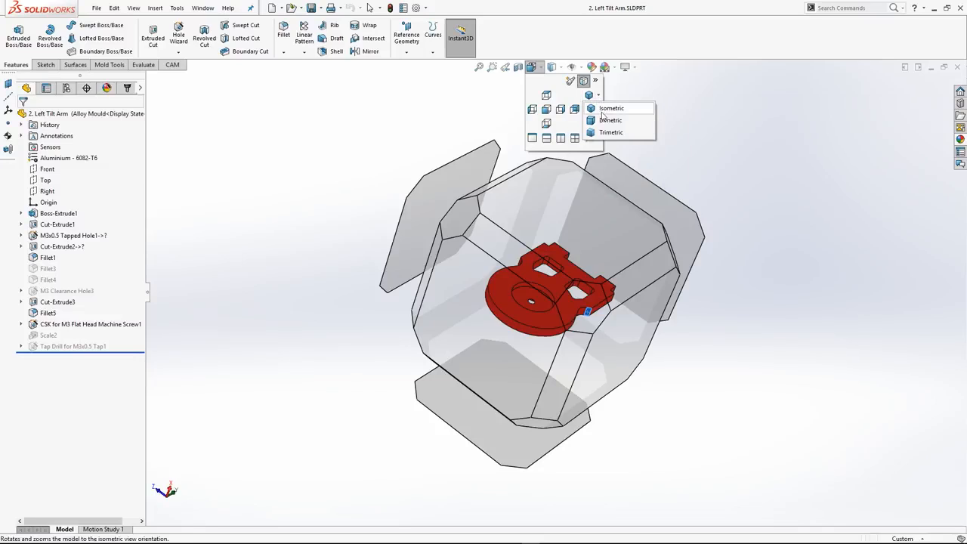
pyautogui.click(610, 108)
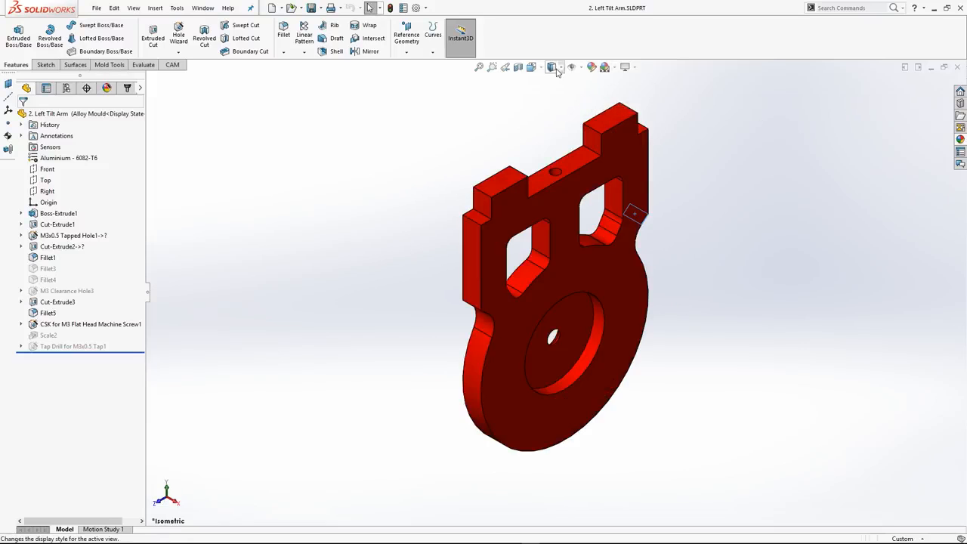
# Select the small angled side face beside the arm's neck and orient the view with Normal To
pyautogui.click(534, 67)
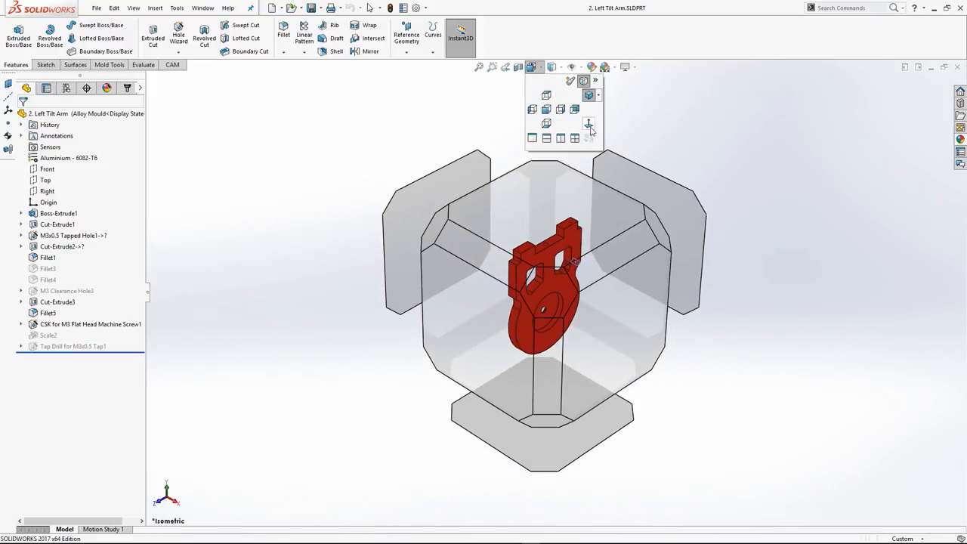
pyautogui.click(818, 128)
pyautogui.moveTo(540, 274)
pyautogui.mouseDown(button='middle')
pyautogui.moveTo(756, 275)
pyautogui.moveTo(604, 380)
pyautogui.moveTo(745, 415)
pyautogui.moveTo(576, 326)
pyautogui.moveTo(512, 372)
pyautogui.moveTo(535, 393)
pyautogui.mouseUp(button='middle')
pyautogui.click(464, 340)
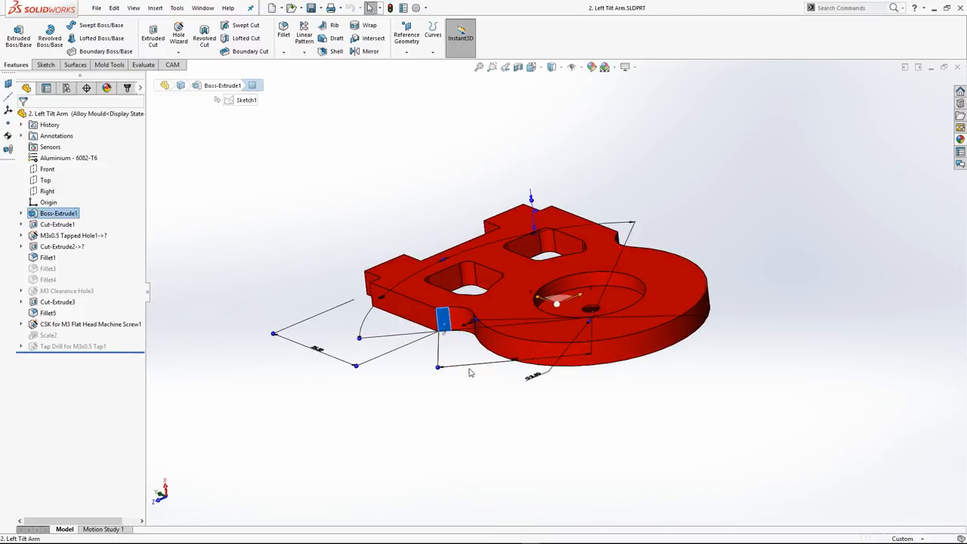
pyautogui.moveTo(472, 330); pyautogui.dragTo(506, 343, button='middle')
pyautogui.scroll(-4, 533, 331)
pyautogui.scroll(-3, 534, 331)
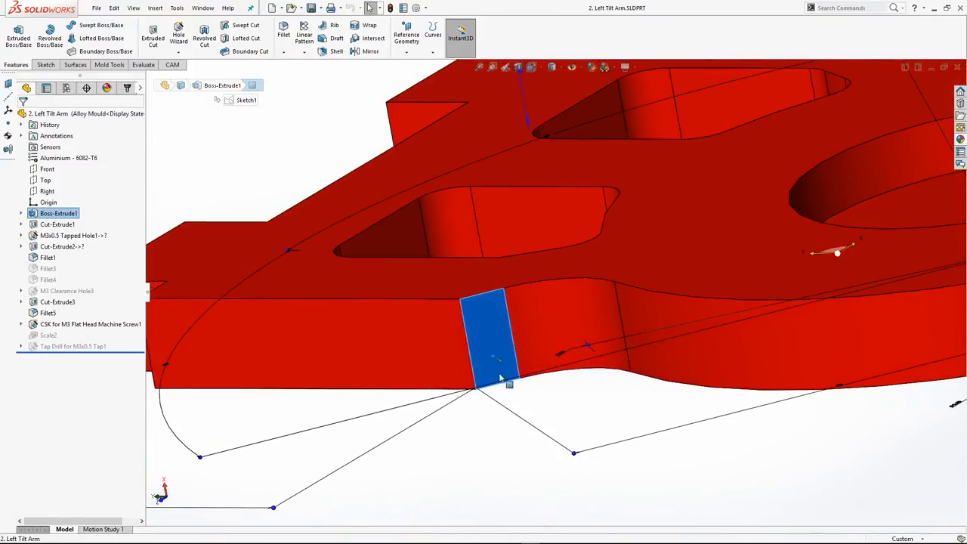
pyautogui.click(533, 67)
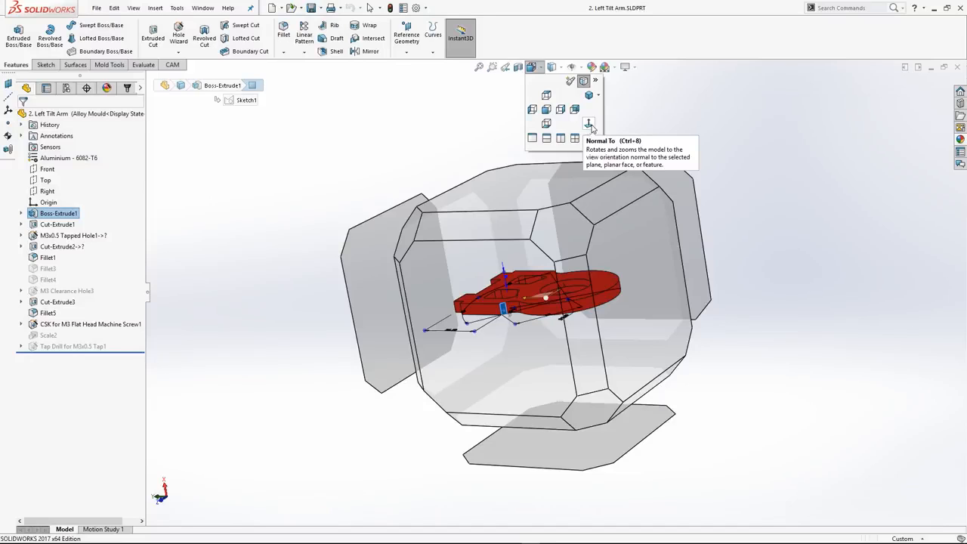
pyautogui.click(589, 126)
# Split the graphics area into the Four View viewport layout
pyautogui.scroll(-5, 597, 227)
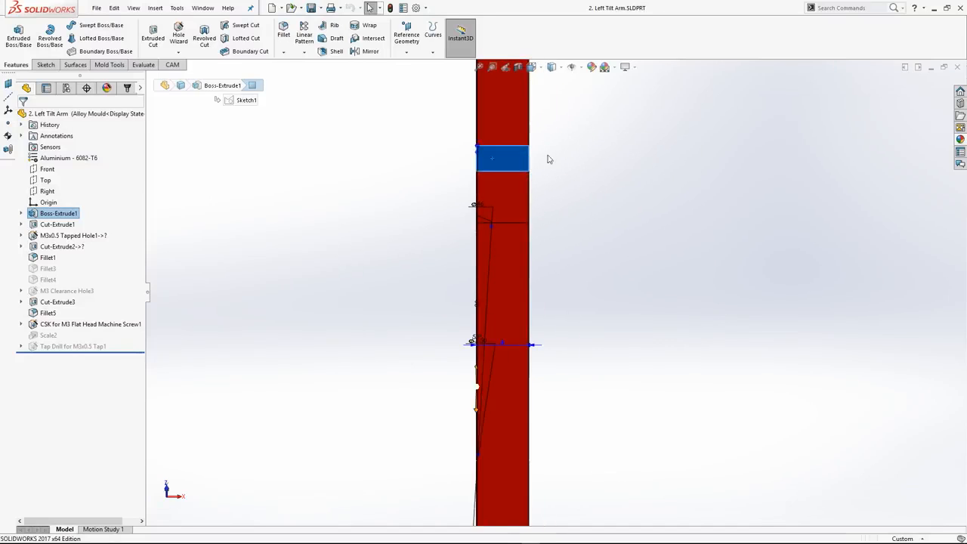
pyautogui.moveTo(563, 179)
pyautogui.mouseDown(button='middle')
pyautogui.moveTo(551, 177)
pyautogui.moveTo(565, 178)
pyautogui.mouseUp(button='middle')
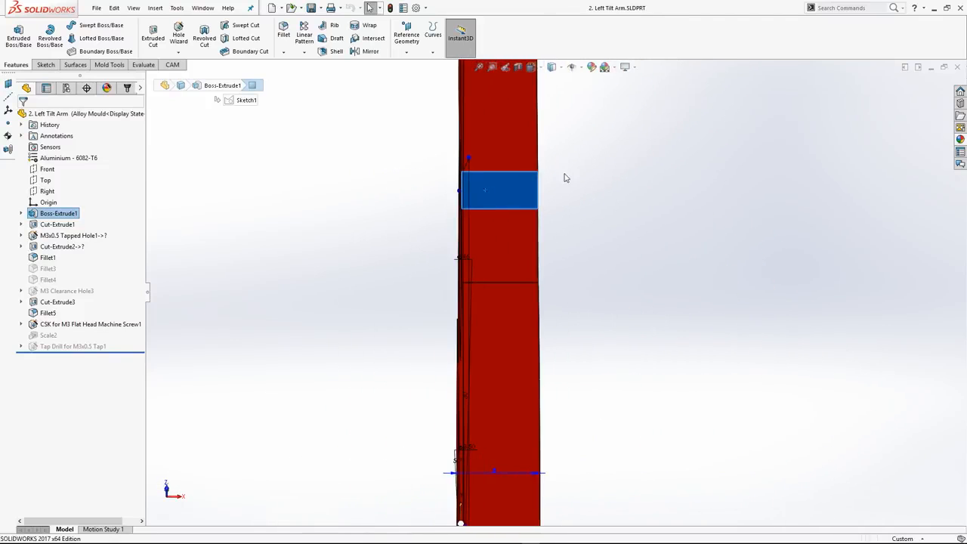
pyautogui.click(531, 66)
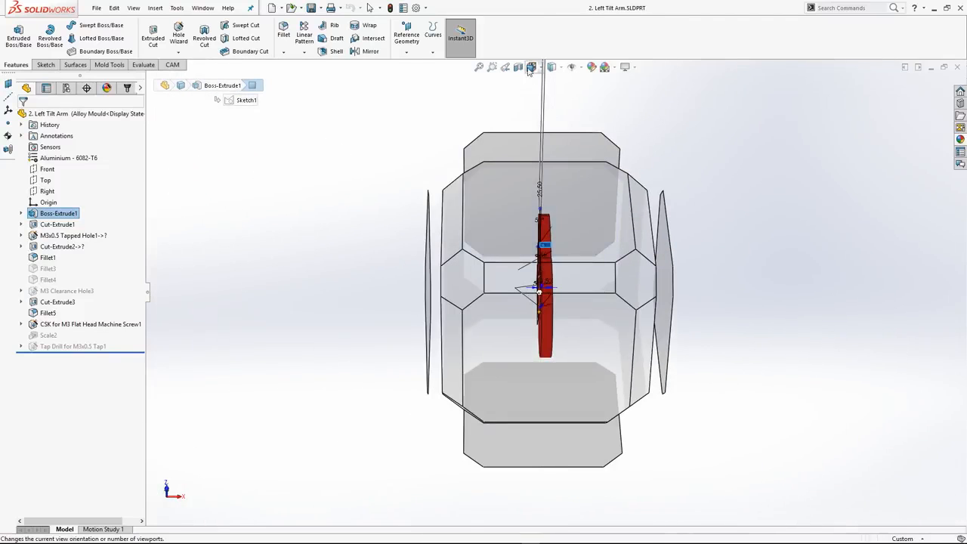
pyautogui.click(533, 68)
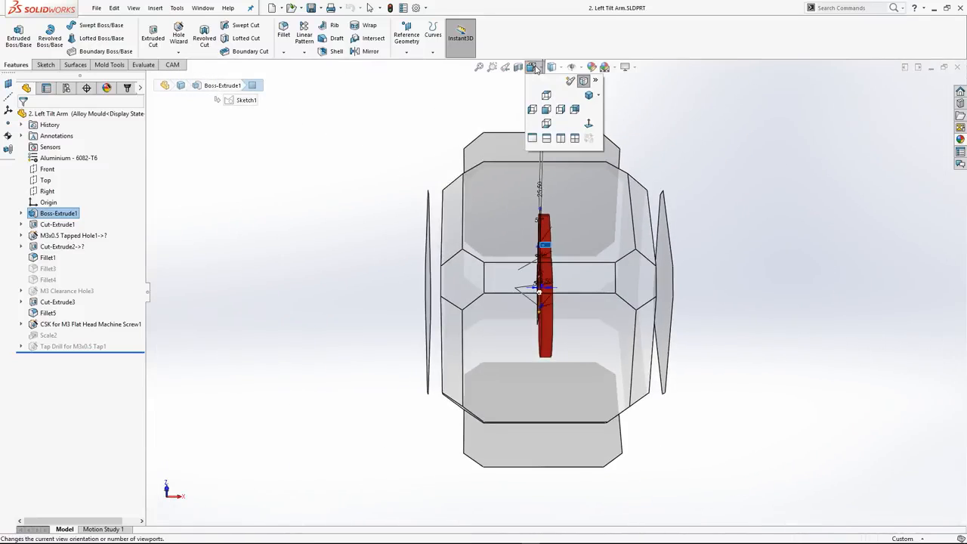
pyautogui.click(575, 138)
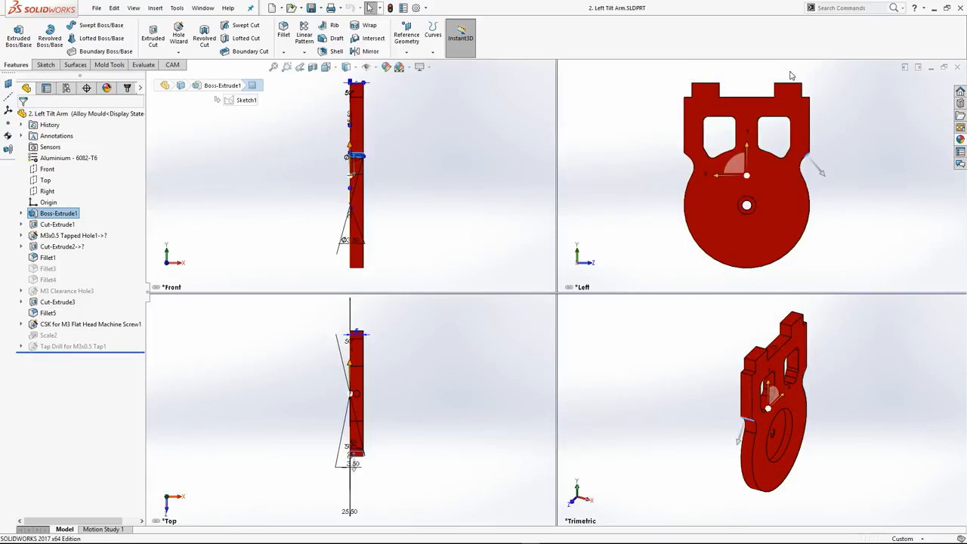
# Change the viewport showing the Left view to the Top orientation
pyautogui.press('s')
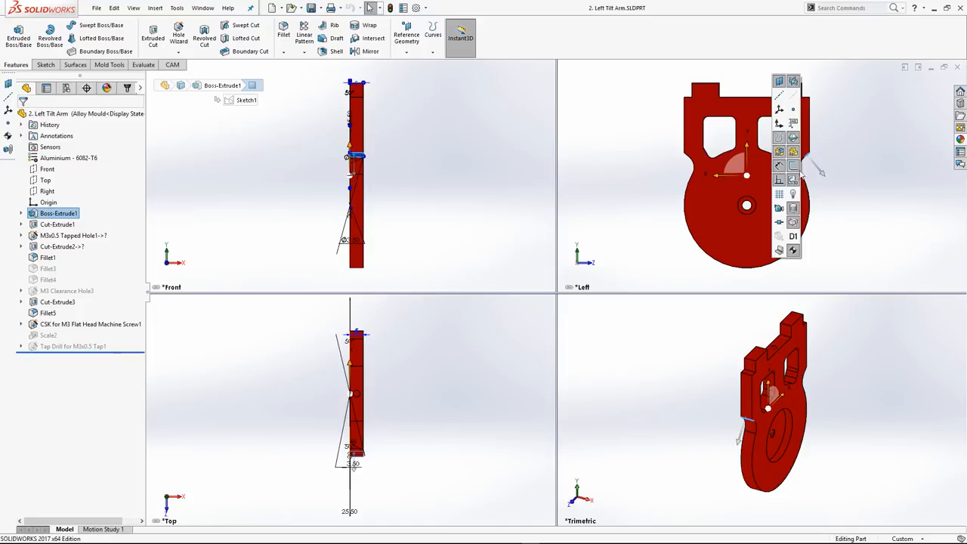
pyautogui.click(788, 68)
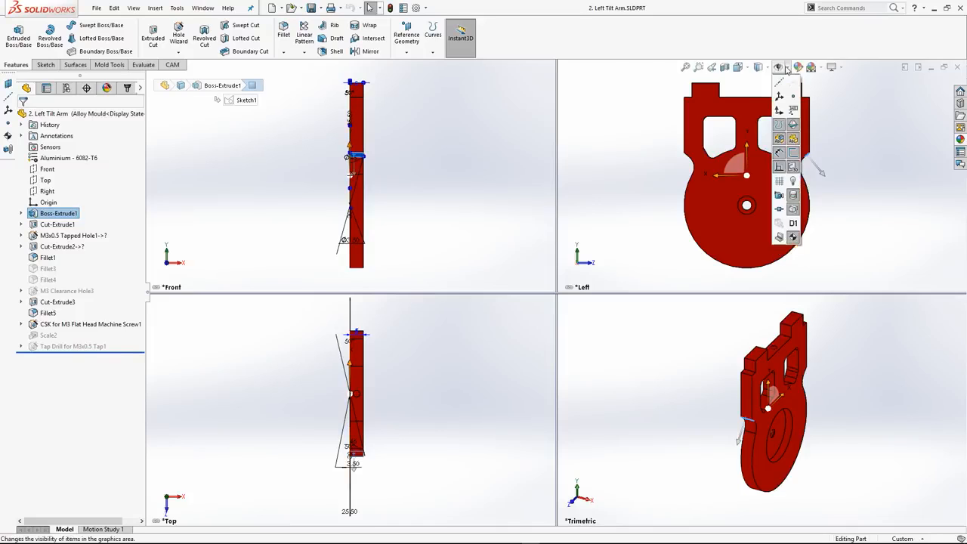
pyautogui.click(738, 68)
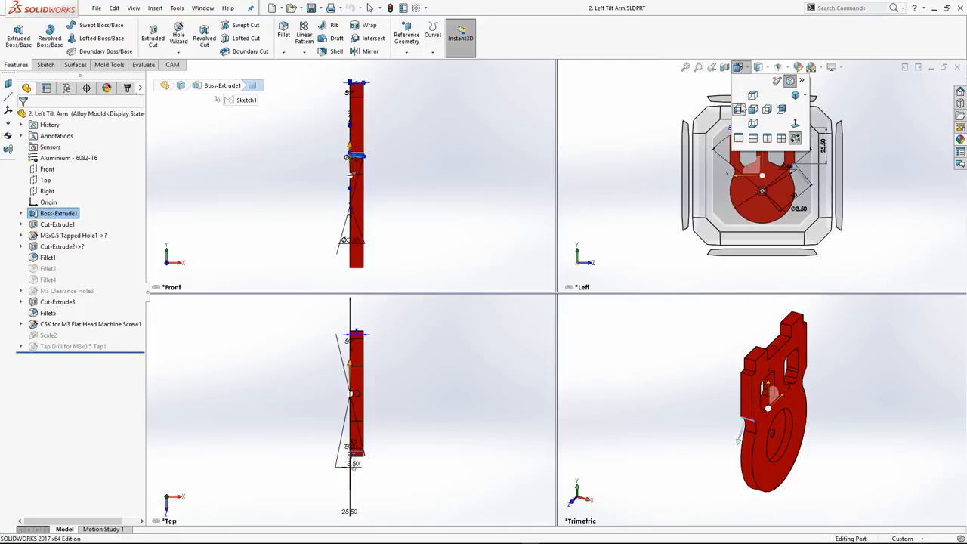
pyautogui.click(753, 95)
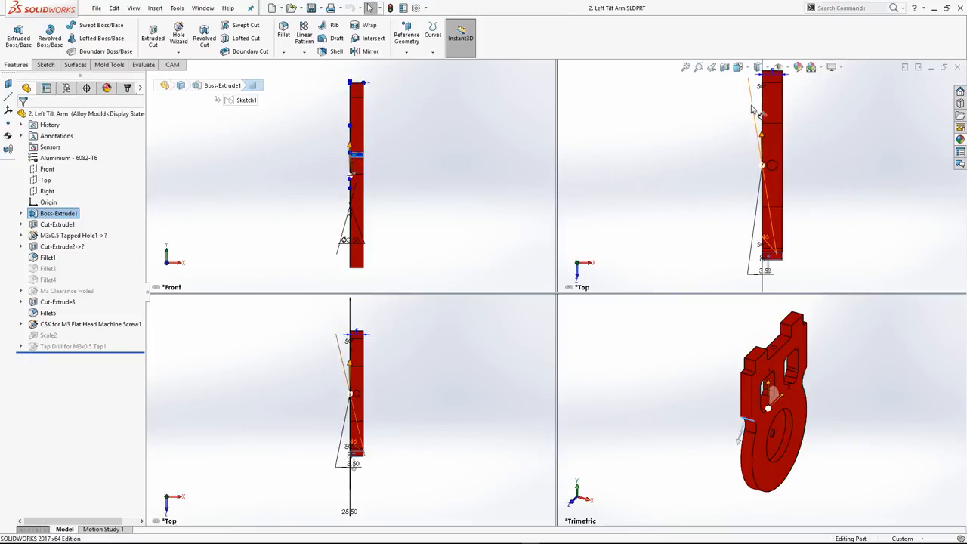
# Clear the face selection and change the viewport showing the Front view to the Left orientation
pyautogui.click(382, 167)
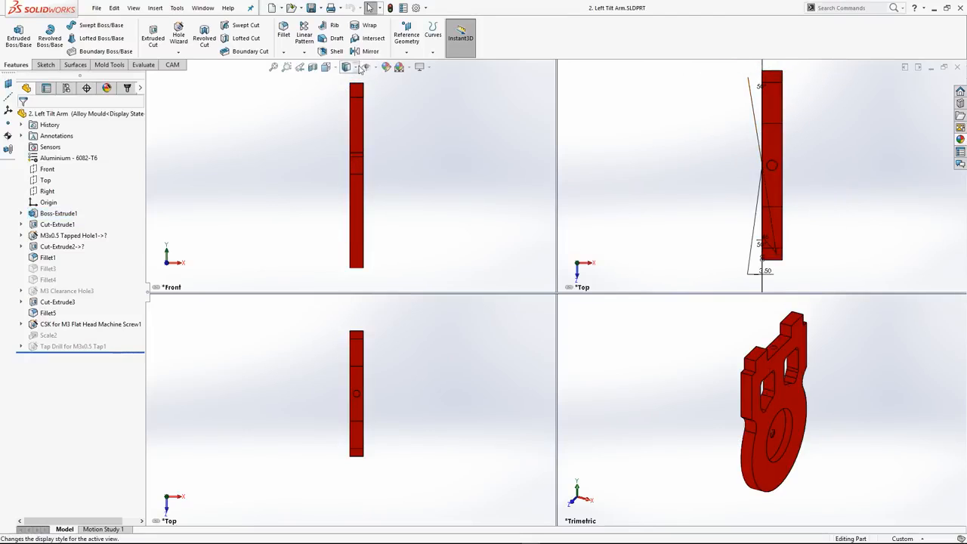
pyautogui.click(335, 68)
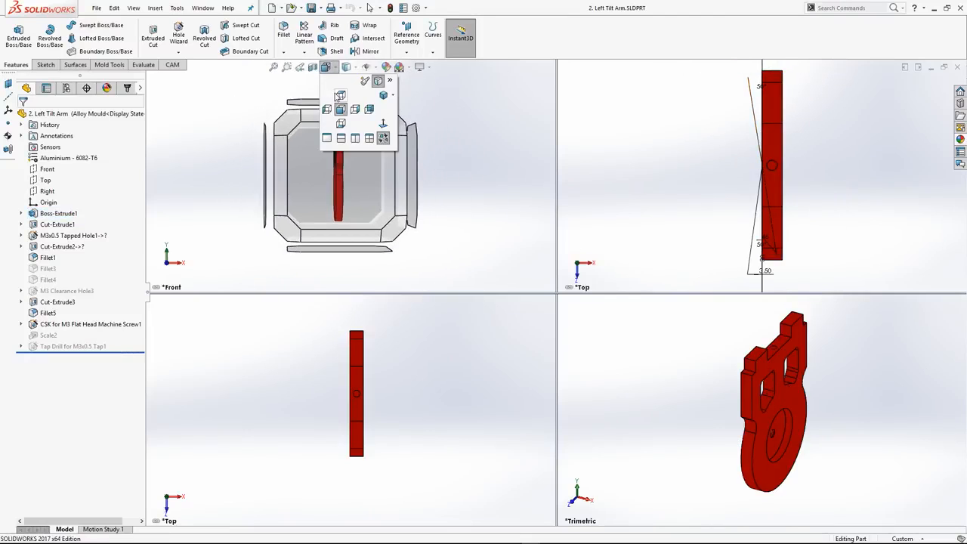
pyautogui.click(338, 110)
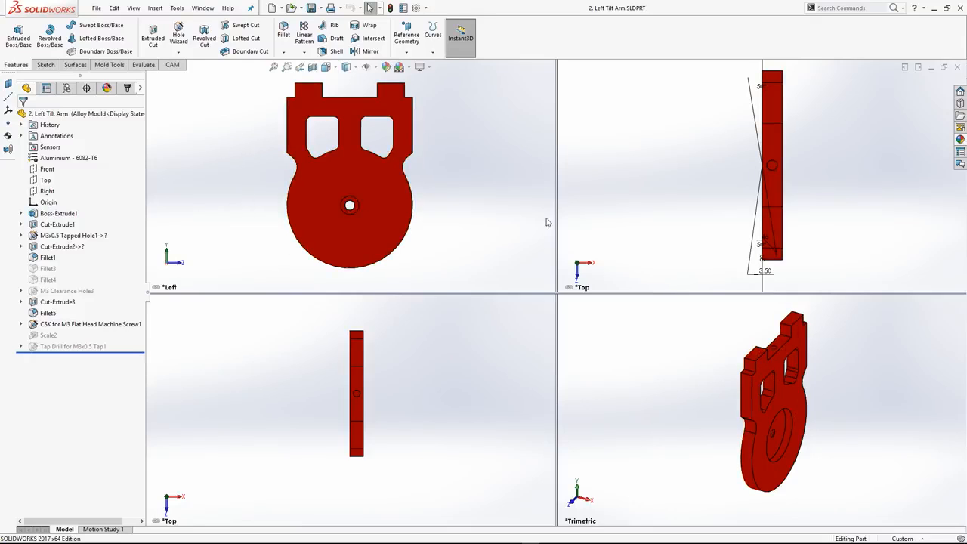
# Pan and zoom in the Top and Left viewports to examine how the linked views move together
pyautogui.click(700, 146)
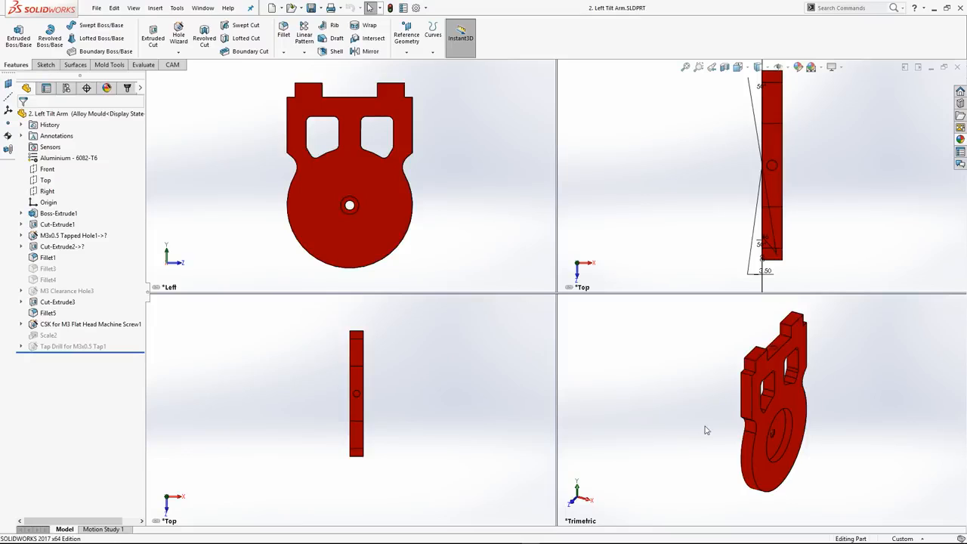
pyautogui.moveTo(713, 161)
pyautogui.keyDown('ctrl'); pyautogui.mouseDown(button='middle')
pyautogui.moveTo(667, 164)
pyautogui.moveTo(721, 166)
pyautogui.mouseUp(button='middle'); pyautogui.keyUp('ctrl')
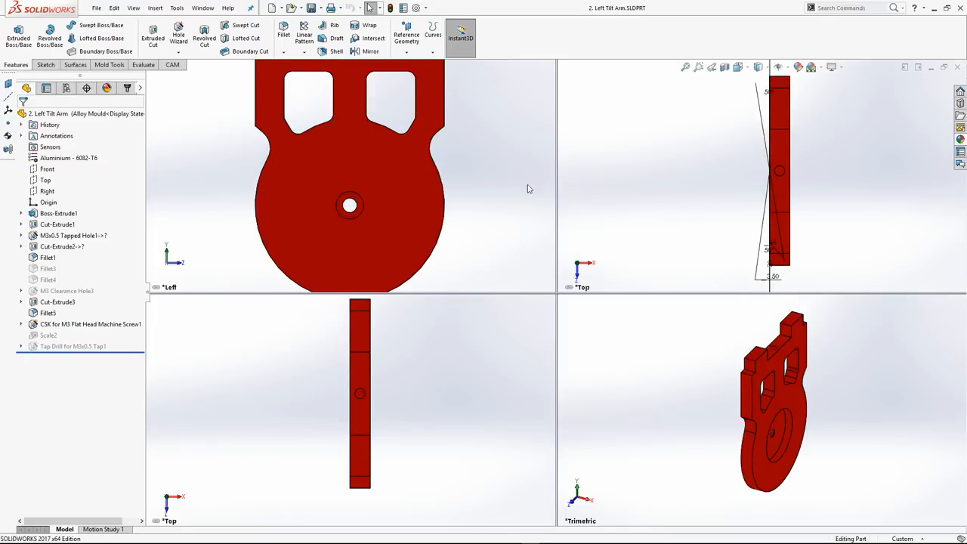
pyautogui.moveTo(479, 185)
pyautogui.keyDown('ctrl'); pyautogui.mouseDown(button='middle')
pyautogui.moveTo(463, 186)
pyautogui.moveTo(479, 189)
pyautogui.mouseUp(button='middle'); pyautogui.keyUp('ctrl')
pyautogui.scroll(-4, 475, 188)
pyautogui.scroll(6, 474, 188)
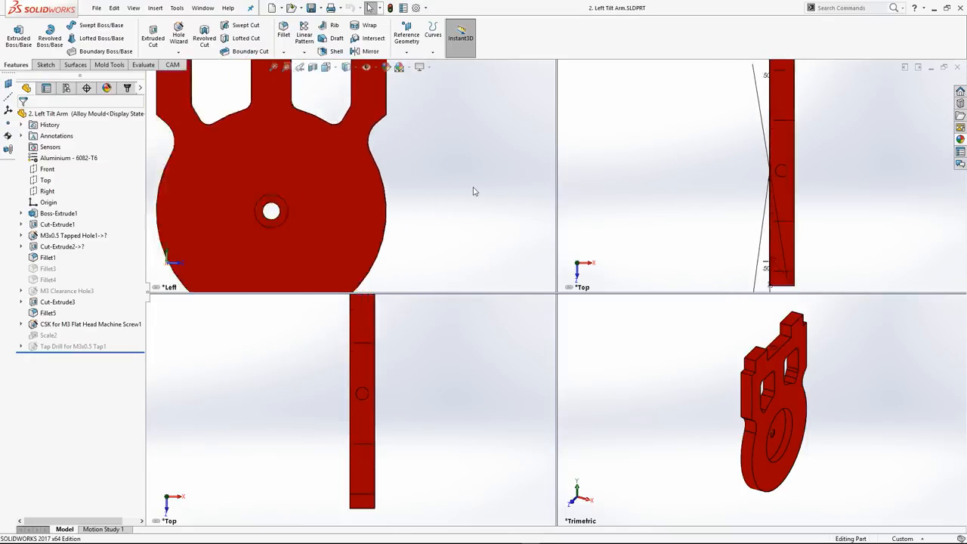
# Return the graphics area to a single viewport showing the Left view
pyautogui.scroll(2, 475, 191)
pyautogui.keyDown('ctrl'); pyautogui.moveTo(391, 183); pyautogui.dragTo(436, 196, button='middle'); pyautogui.keyUp('ctrl')
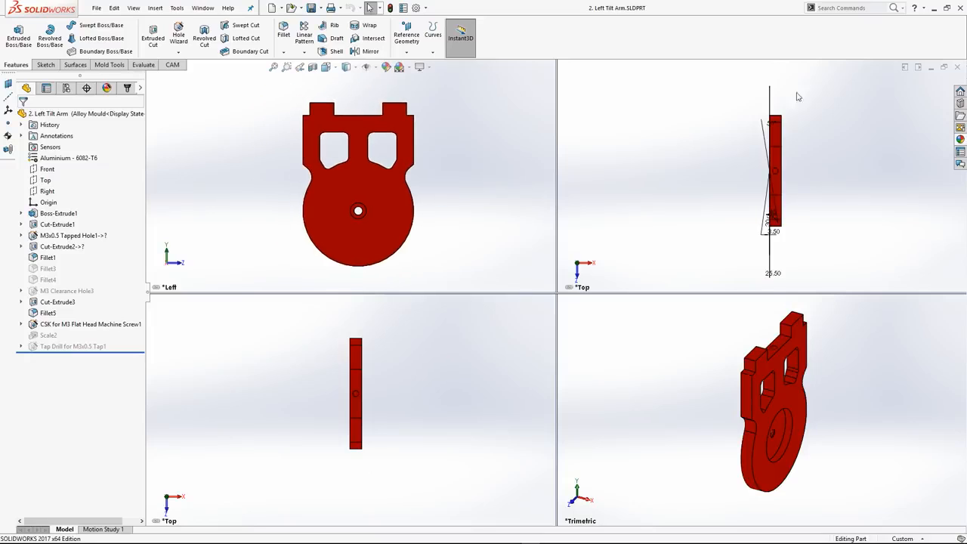
pyautogui.click(328, 67)
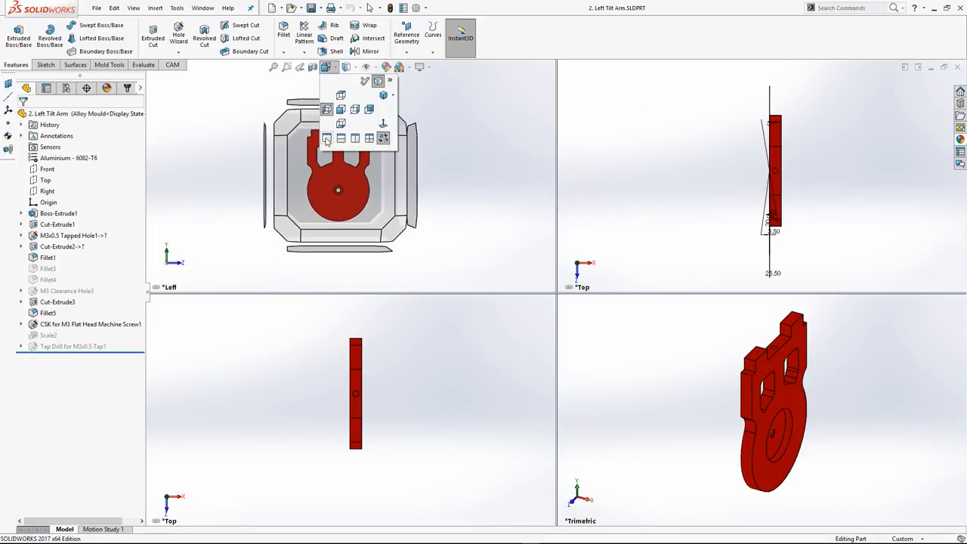
pyautogui.click(326, 139)
pyautogui.scroll(4, 643, 289)
pyautogui.scroll(-3, 645, 289)
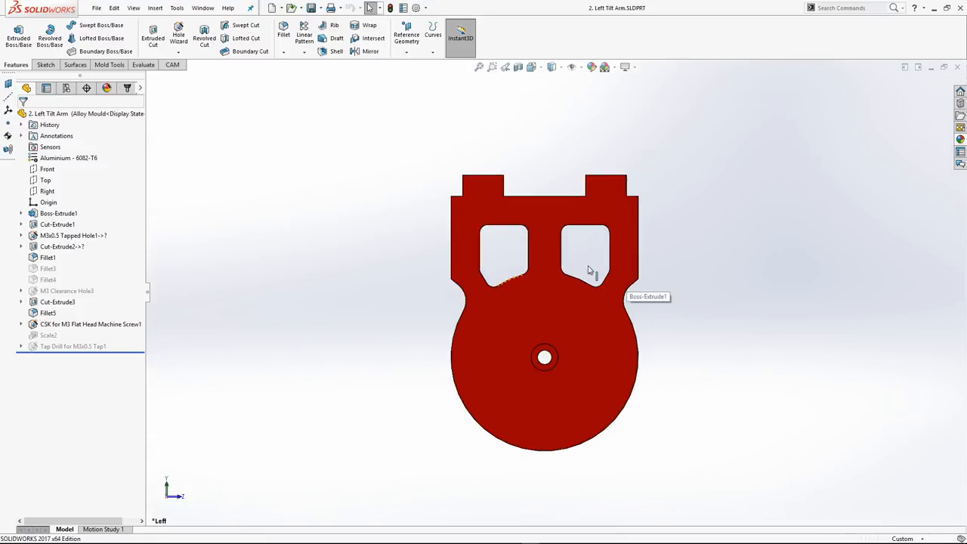
pyautogui.click(533, 68)
pyautogui.click(541, 69)
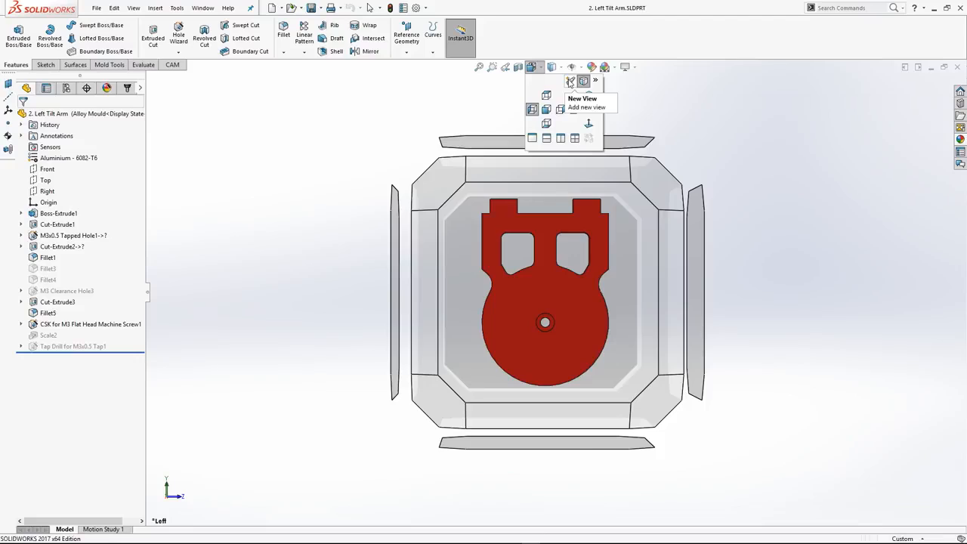
pyautogui.click(571, 81)
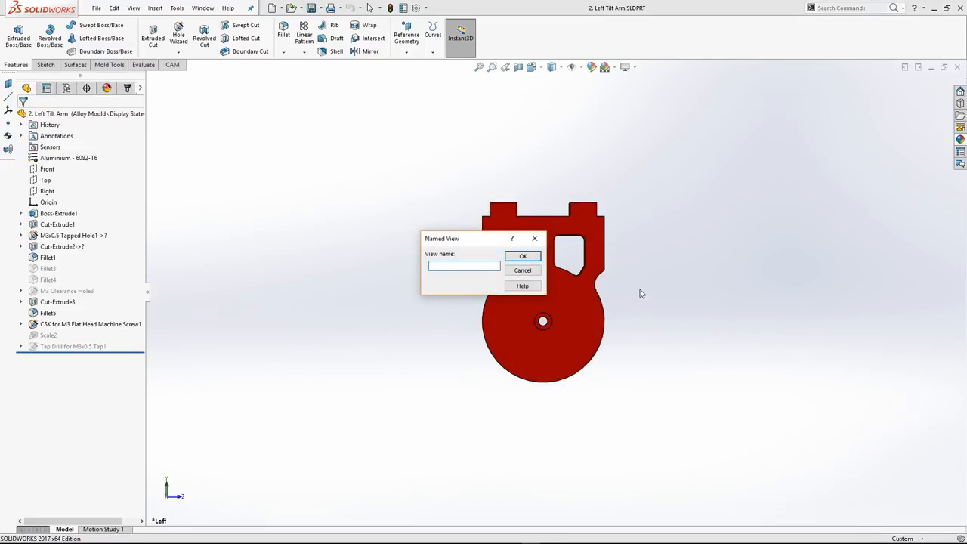
pyautogui.press('Escape')
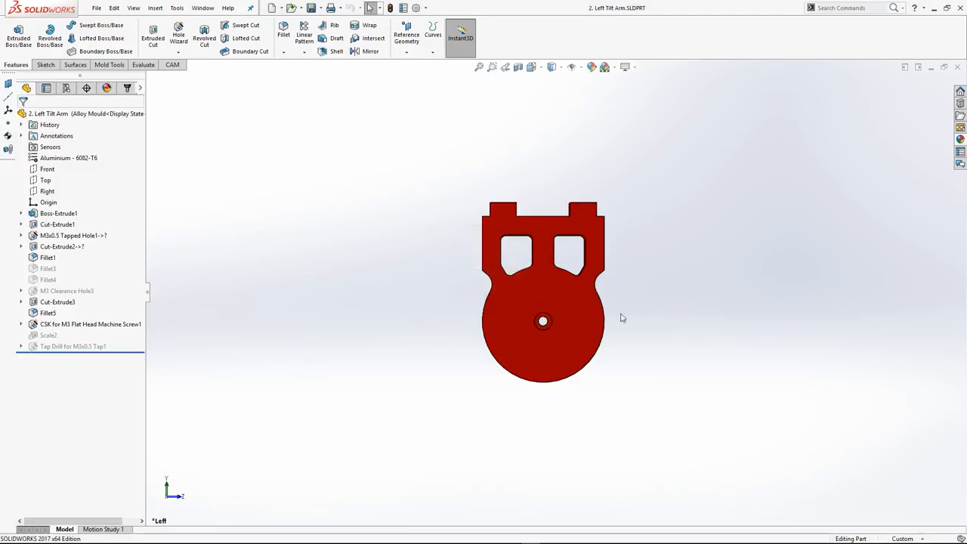
# Orbit and zoom to an oblique view of the part, open a new named view for it, and cancel without saving
pyautogui.moveTo(622, 318); pyautogui.dragTo(547, 214, button='middle')
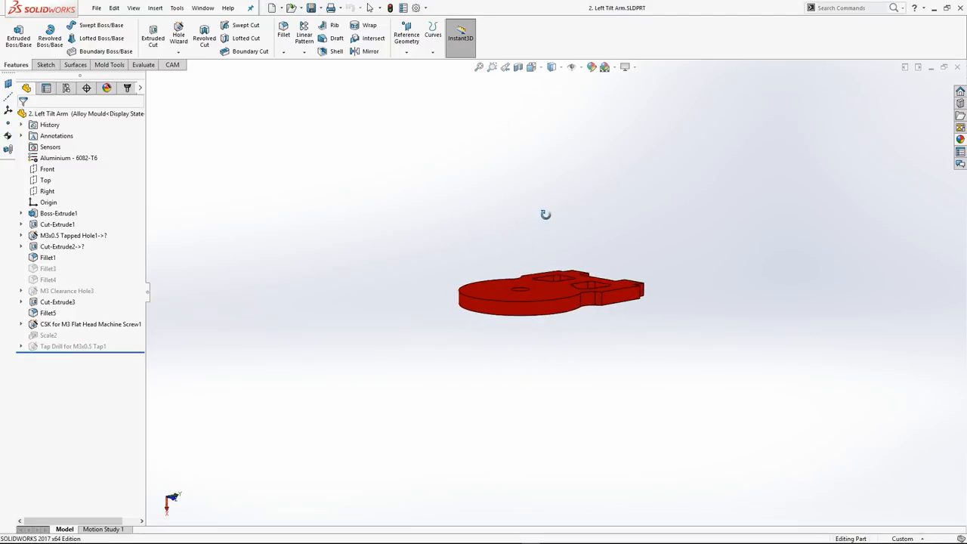
pyautogui.scroll(5, 578, 316)
pyautogui.moveTo(537, 257)
pyautogui.mouseDown(button='middle')
pyautogui.moveTo(540, 238)
pyautogui.moveTo(546, 259)
pyautogui.mouseUp(button='middle')
pyautogui.scroll(-2, 532, 263)
pyautogui.scroll(3, 532, 268)
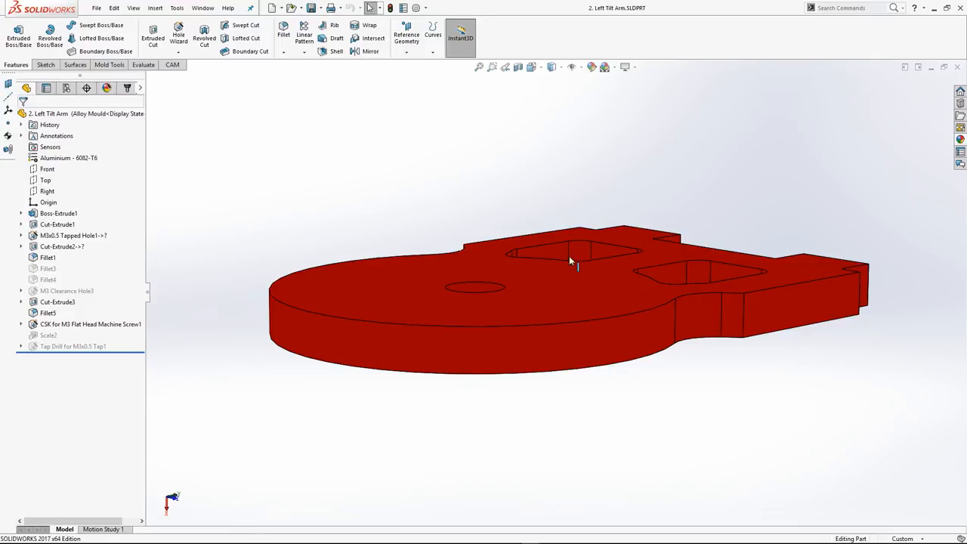
pyautogui.click(533, 69)
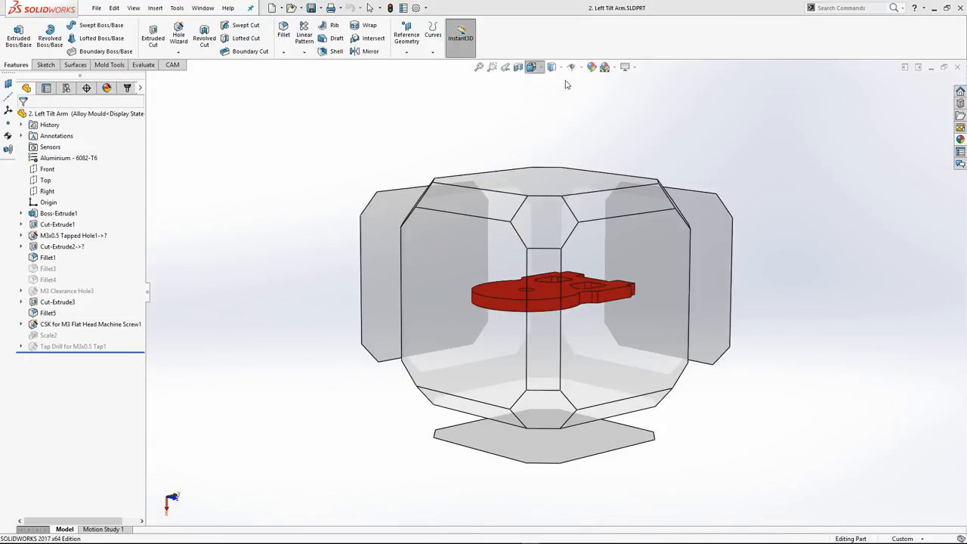
pyautogui.click(567, 84)
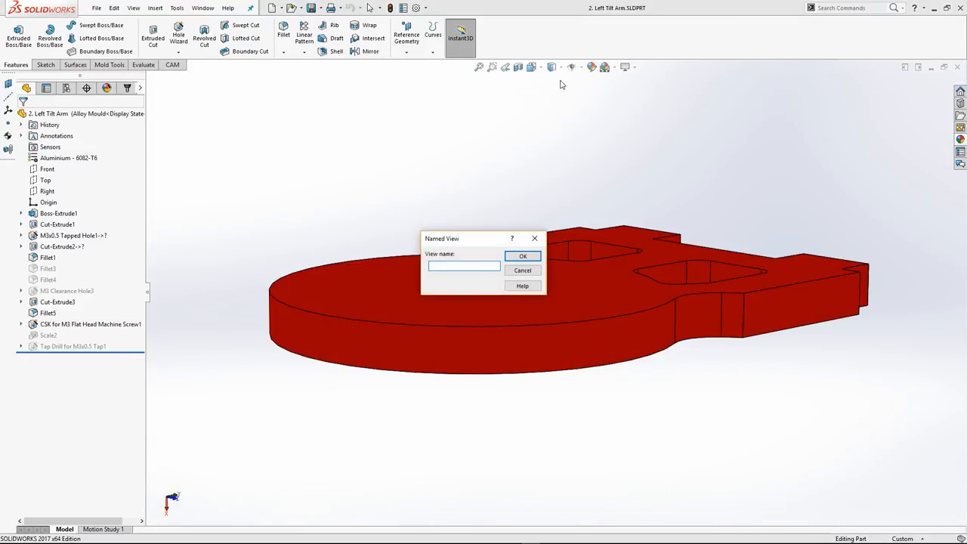
pyautogui.click(536, 269)
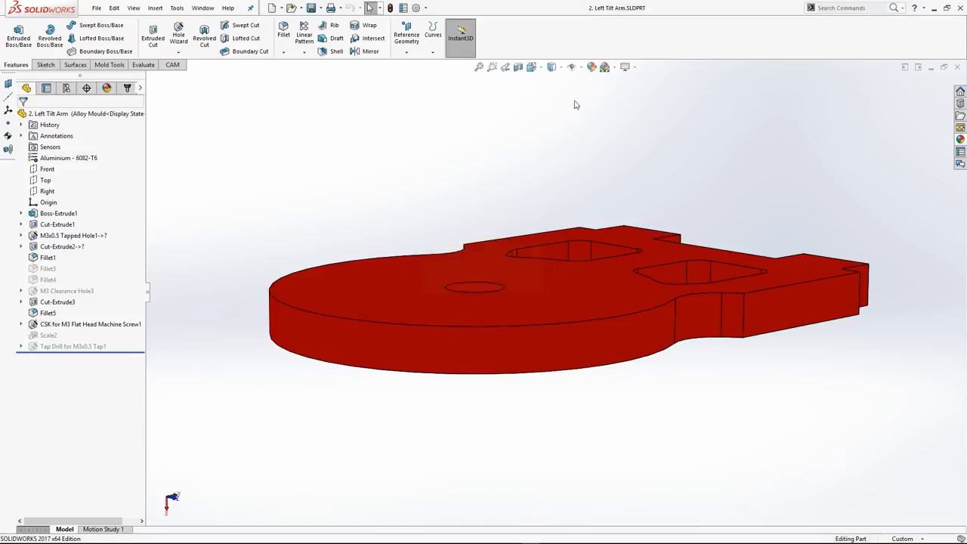
pyautogui.click(542, 74)
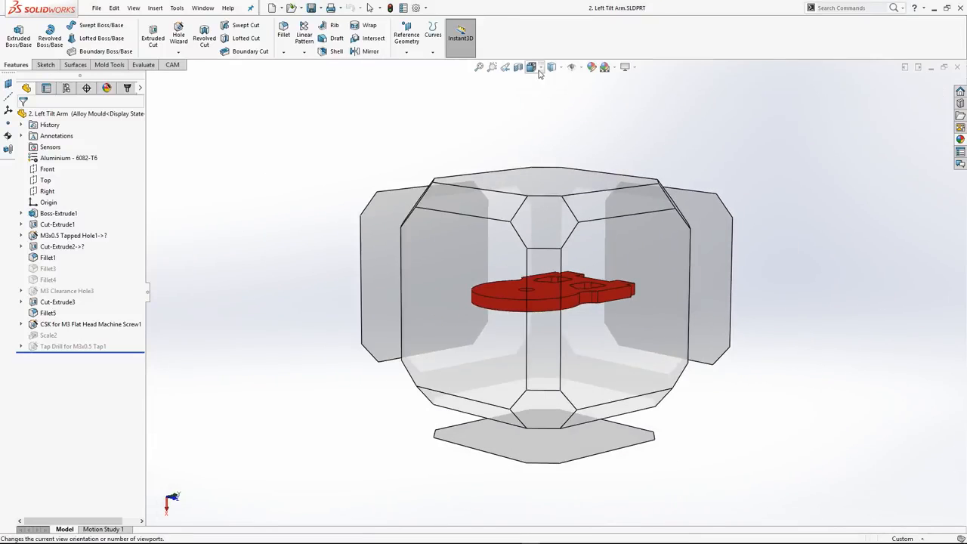
pyautogui.click(540, 73)
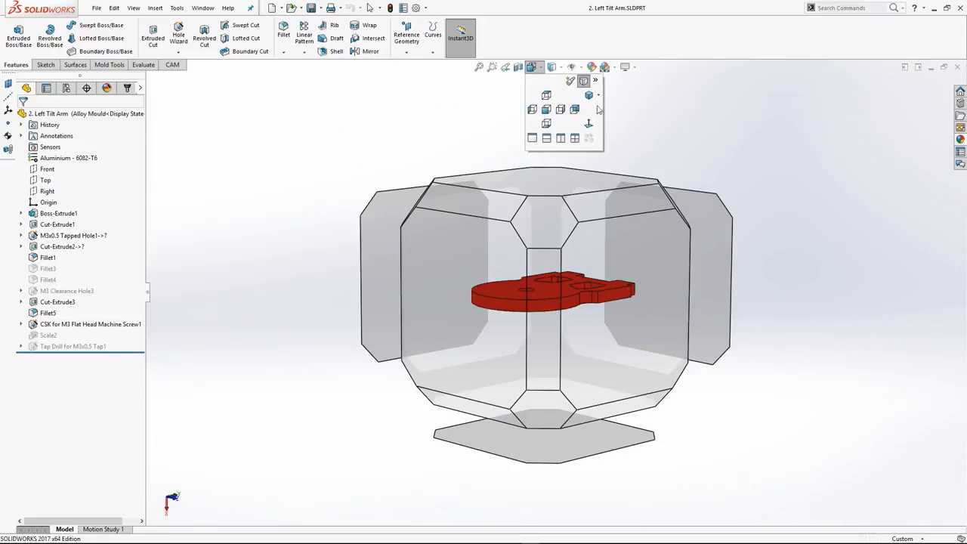
pyautogui.click(557, 68)
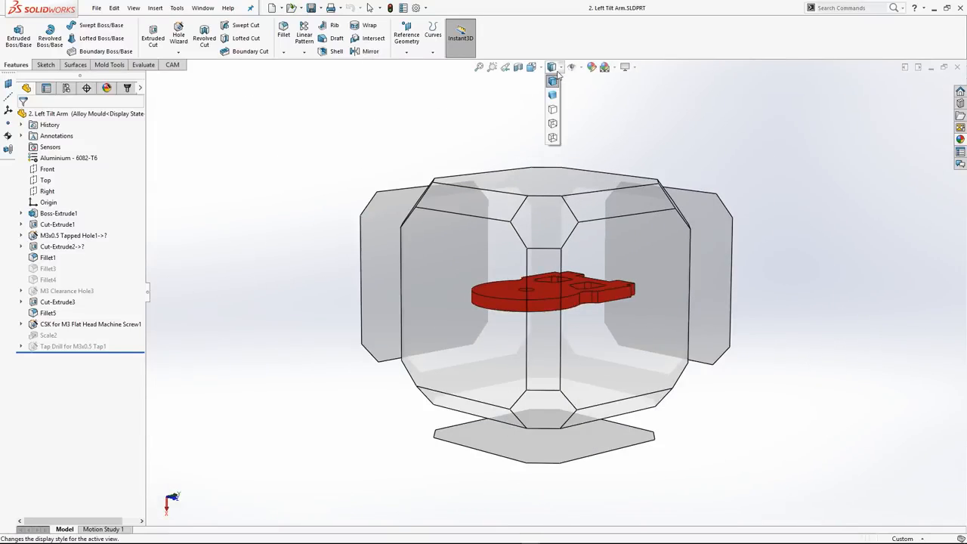
# Change the part's display style to Shaded and examine it without edge lines
pyautogui.scroll(-10, 630, 272)
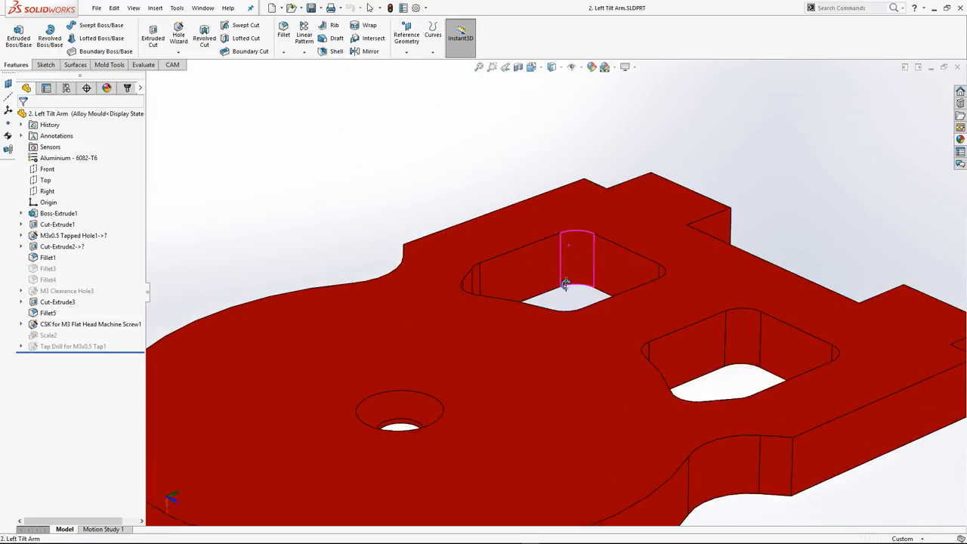
pyautogui.scroll(2, 567, 286)
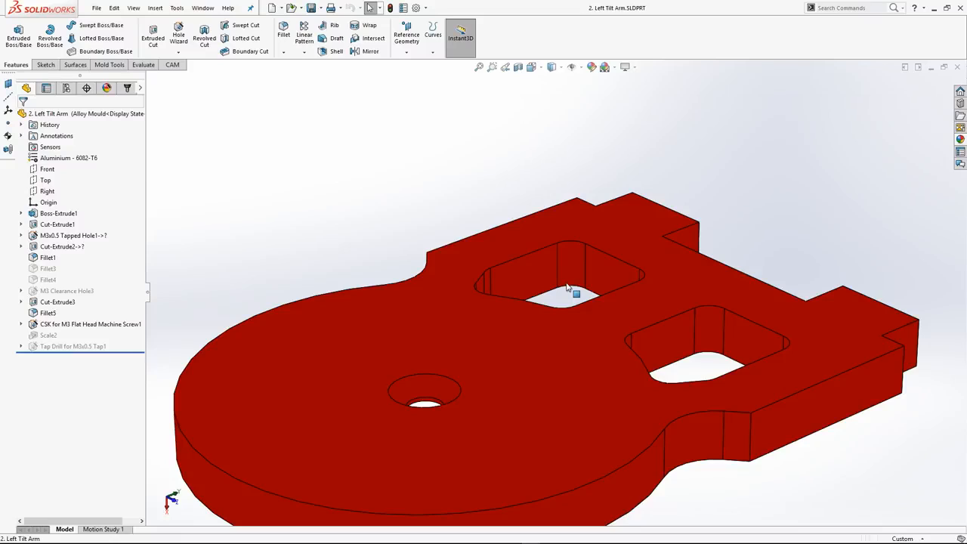
pyautogui.click(553, 68)
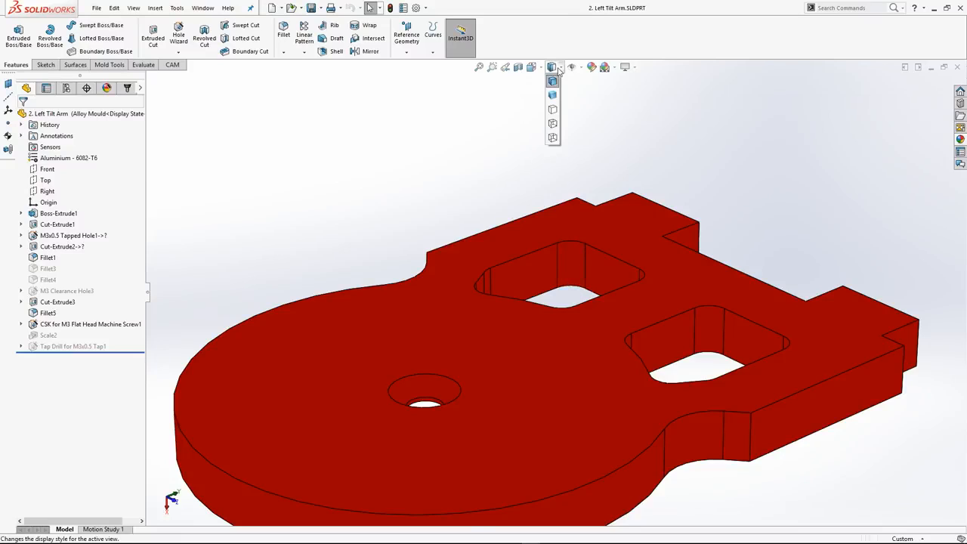
pyautogui.click(552, 96)
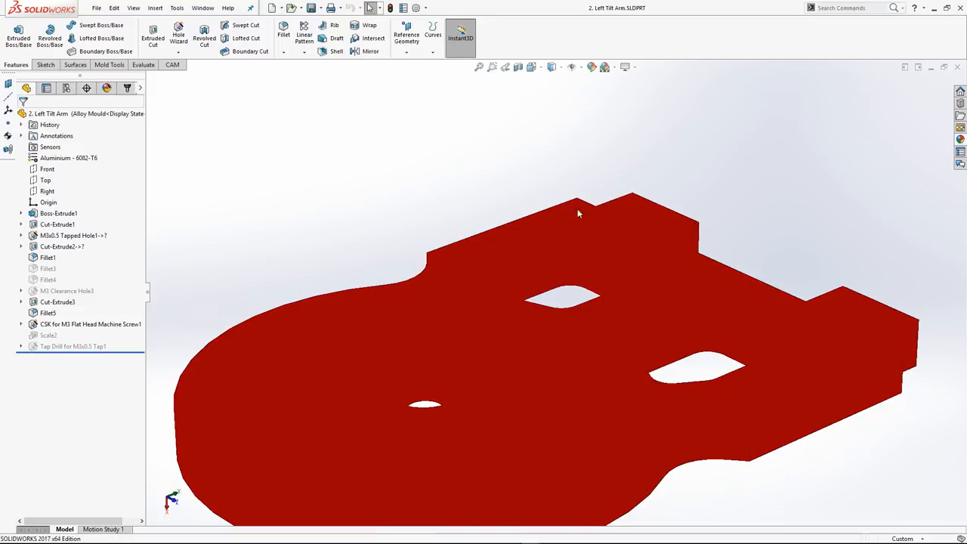
pyautogui.moveTo(579, 209); pyautogui.dragTo(525, 235, button='middle')
# Change the display style to Hidden Lines Removed and orbit to inspect both windows and the countersunk hole
pyautogui.click(560, 72)
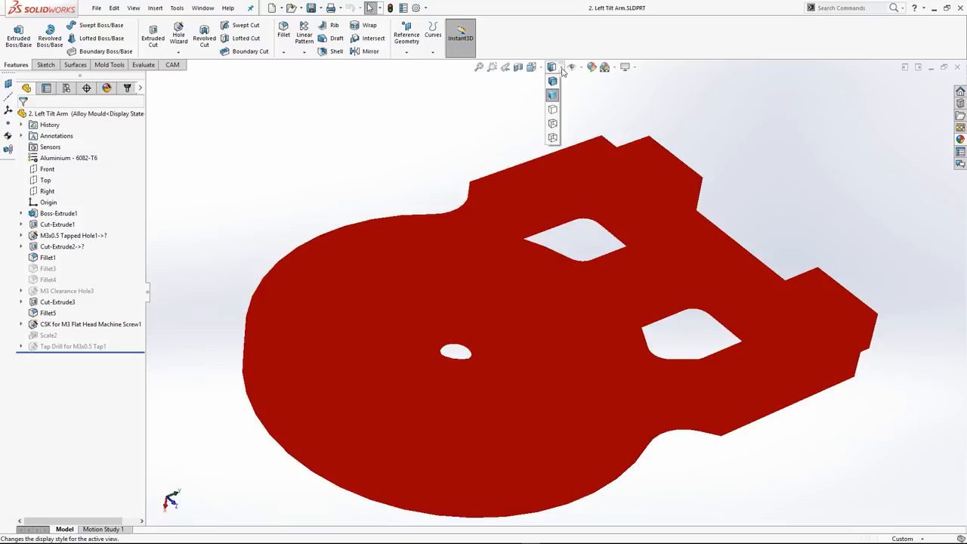
pyautogui.click(552, 110)
pyautogui.moveTo(641, 342)
pyautogui.mouseDown(button='middle')
pyautogui.moveTo(626, 302)
pyautogui.moveTo(620, 134)
pyautogui.moveTo(561, 192)
pyautogui.moveTo(460, 207)
pyautogui.moveTo(462, 234)
pyautogui.mouseUp(button='middle')
pyautogui.scroll(-5, 630, 317)
pyautogui.moveTo(752, 346); pyautogui.dragTo(715, 340, button='middle')
# Change the display style to Hidden Lines Visible, try selecting the hidden circular recess edge and the large flat face, and clear the selection
pyautogui.click(561, 70)
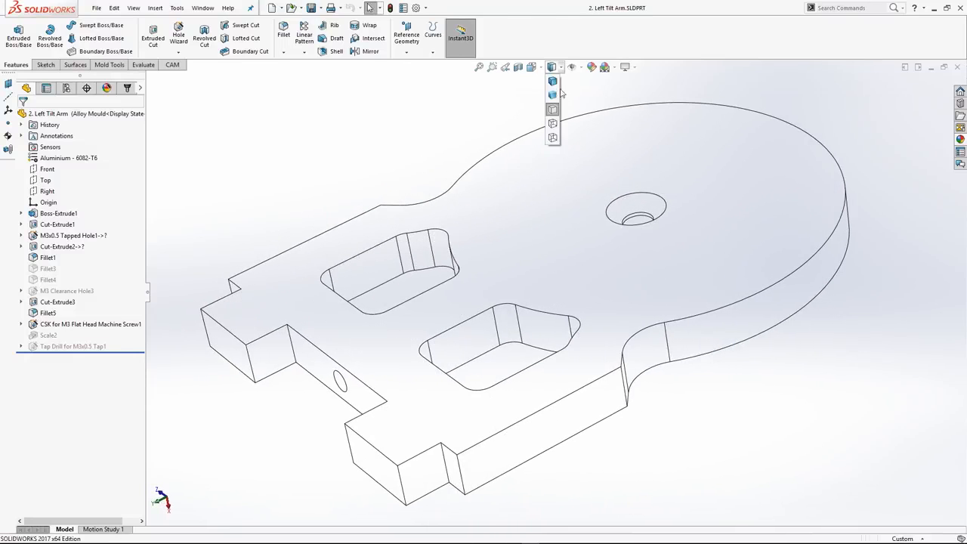
pyautogui.click(554, 124)
pyautogui.moveTo(791, 264); pyautogui.dragTo(596, 183, button='middle')
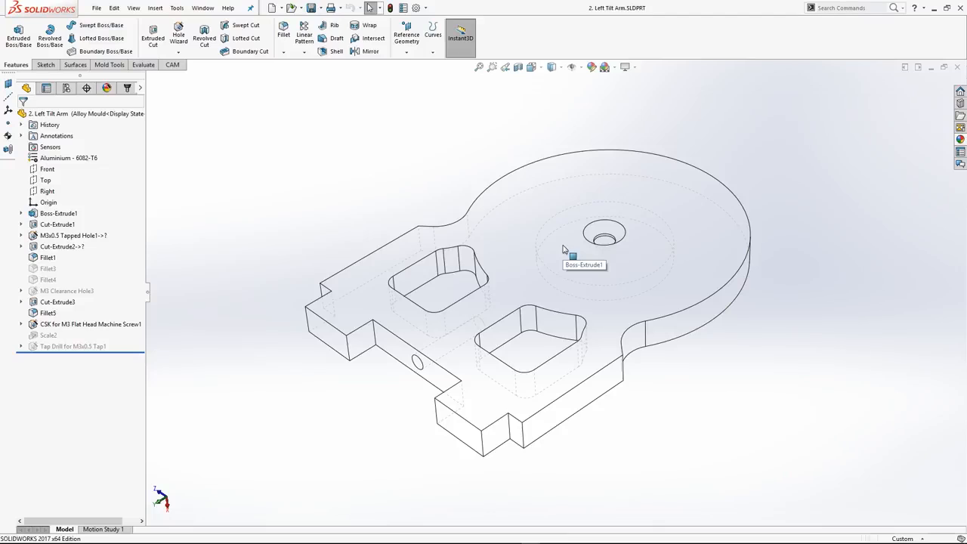
pyautogui.click(573, 220)
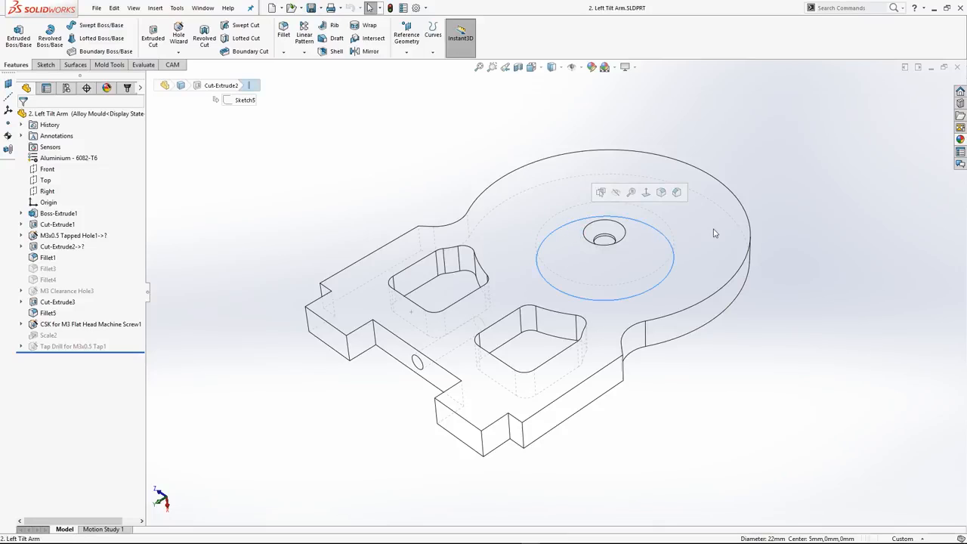
pyautogui.click(562, 220)
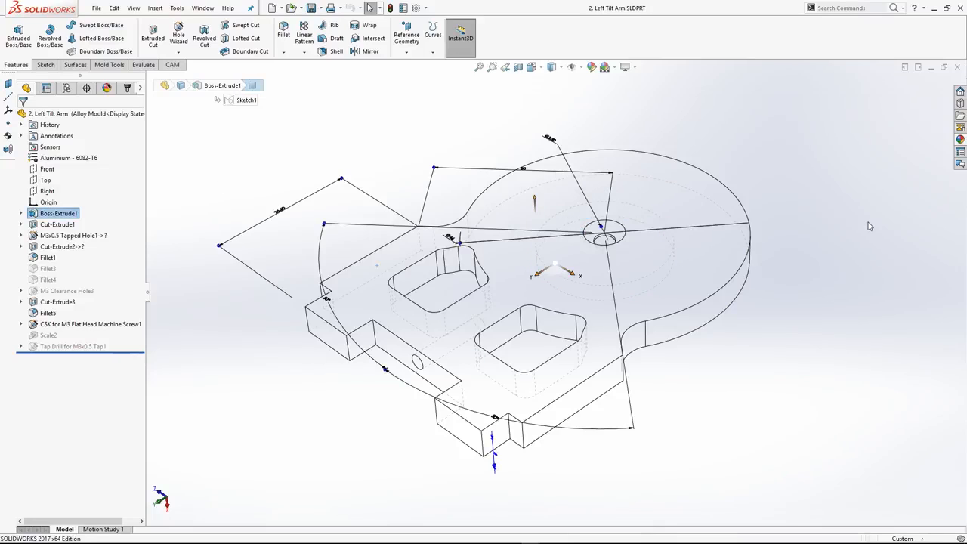
pyautogui.click(869, 258)
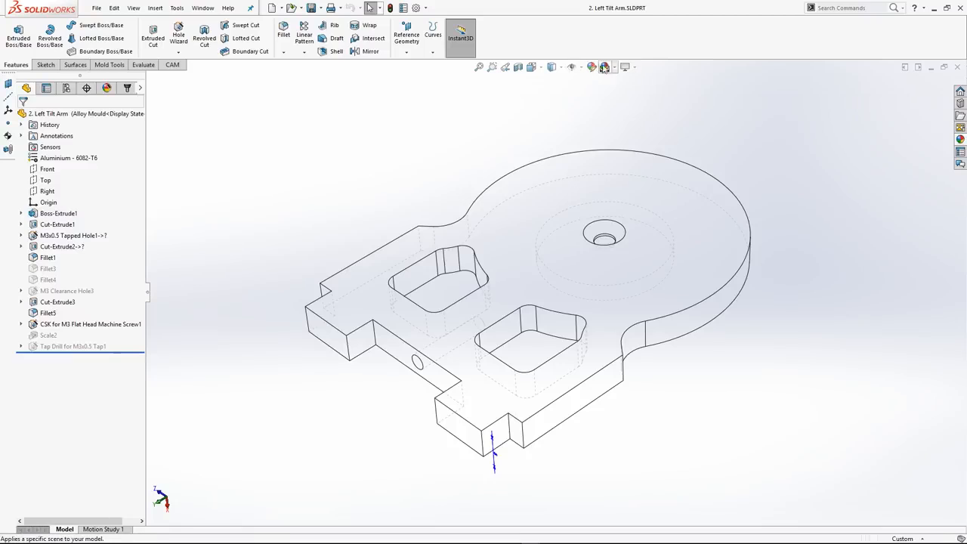
# Show the part in Wireframe and restore the Shaded With Edges display style
pyautogui.click(553, 67)
pyautogui.click(553, 138)
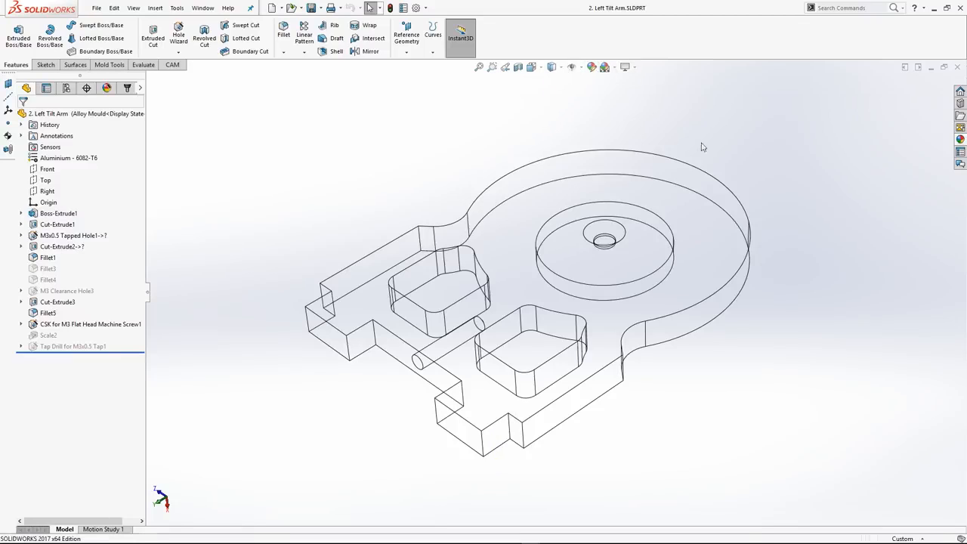
pyautogui.click(553, 67)
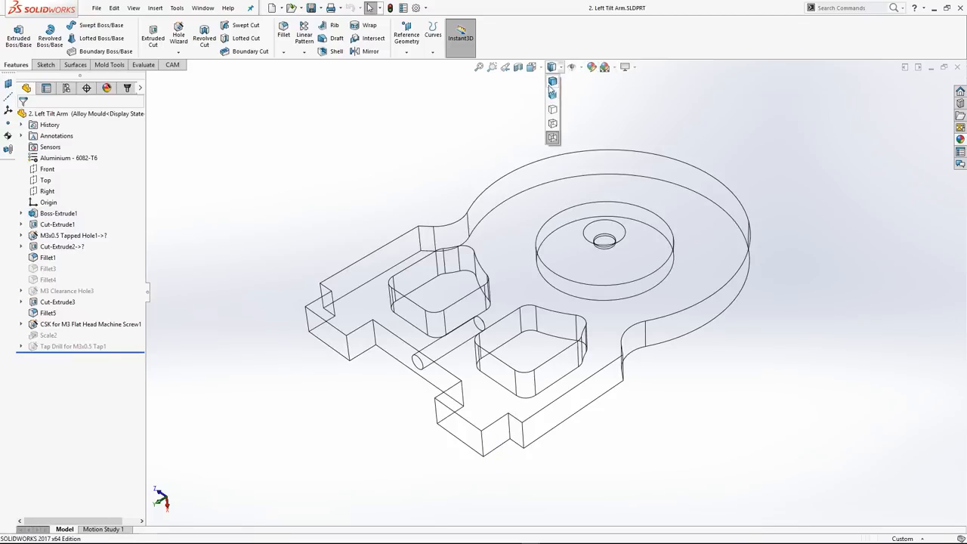
pyautogui.click(552, 86)
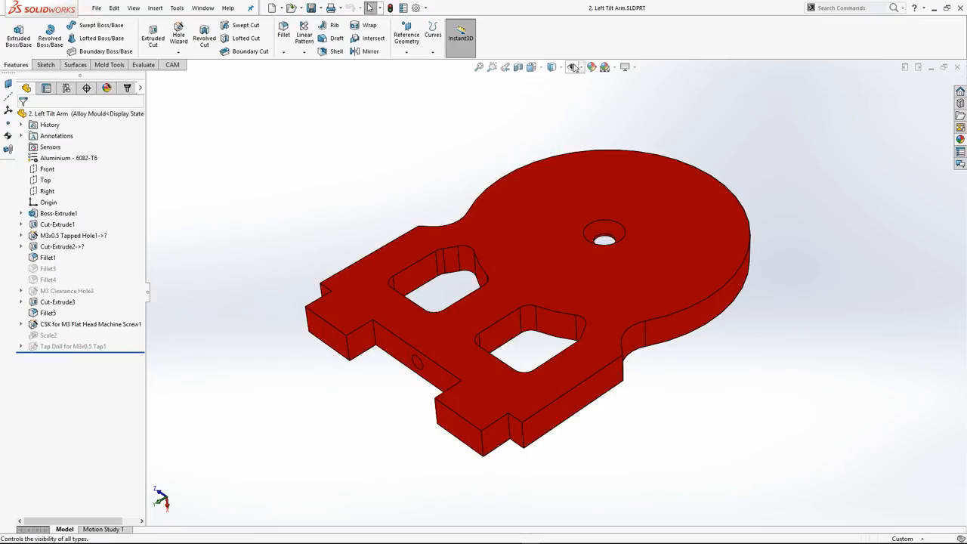
# Turn on the display of origins and select the part's origin inside the countersunk hole
pyautogui.click(573, 67)
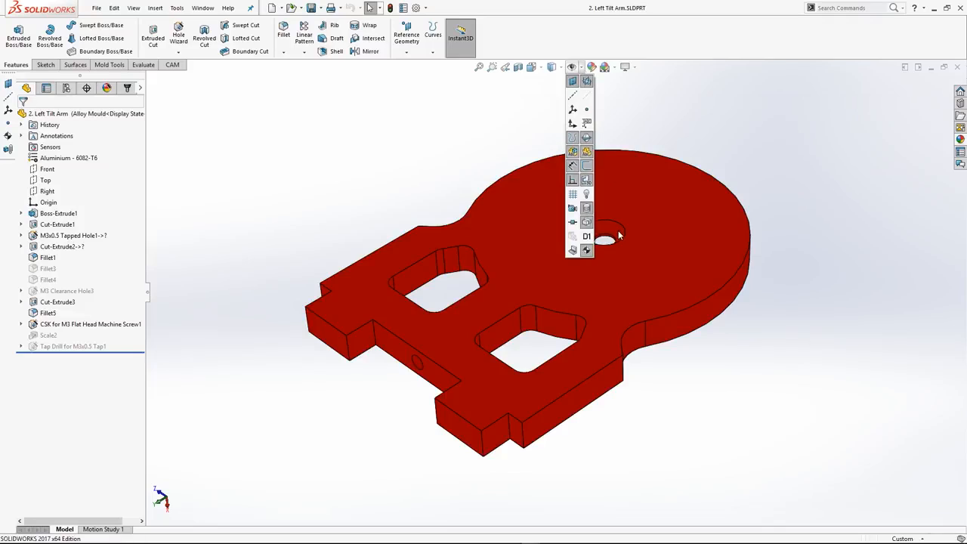
pyautogui.click(573, 124)
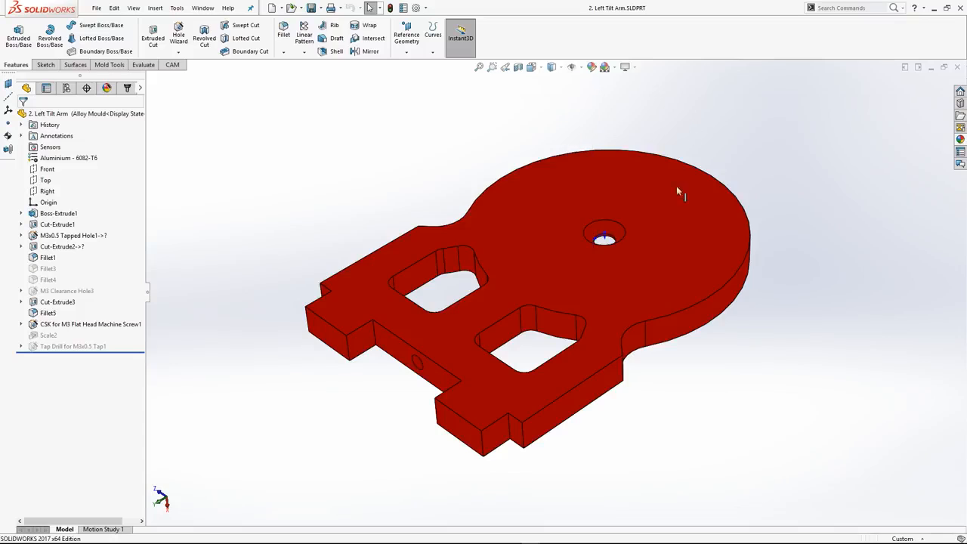
pyautogui.click(605, 237)
pyautogui.moveTo(605, 238)
pyautogui.mouseDown(button='middle')
pyautogui.moveTo(613, 231)
pyautogui.moveTo(618, 345)
pyautogui.moveTo(614, 240)
pyautogui.mouseUp(button='middle')
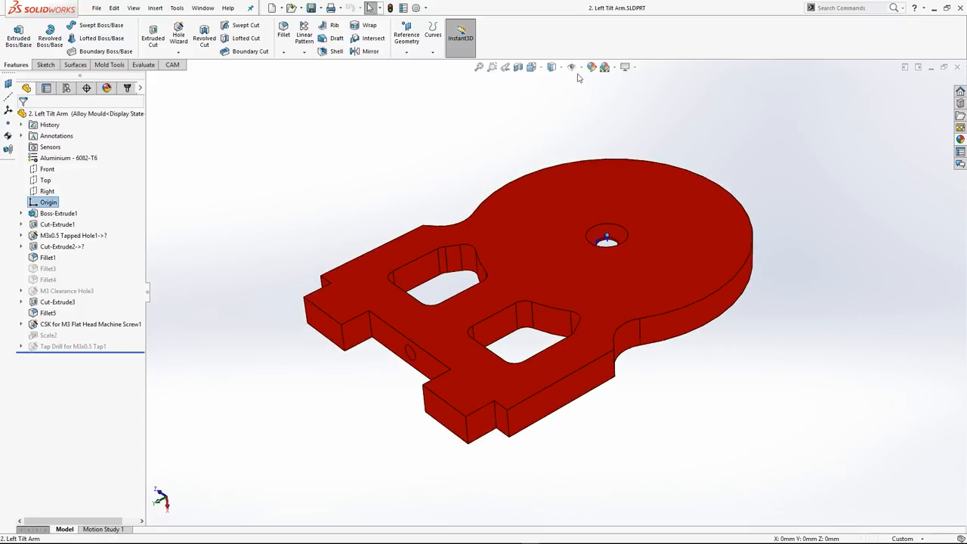
# Toggle Hide All Types on and off, leave it on, and check it by selecting and deselecting the large flat face
pyautogui.moveTo(579, 70)
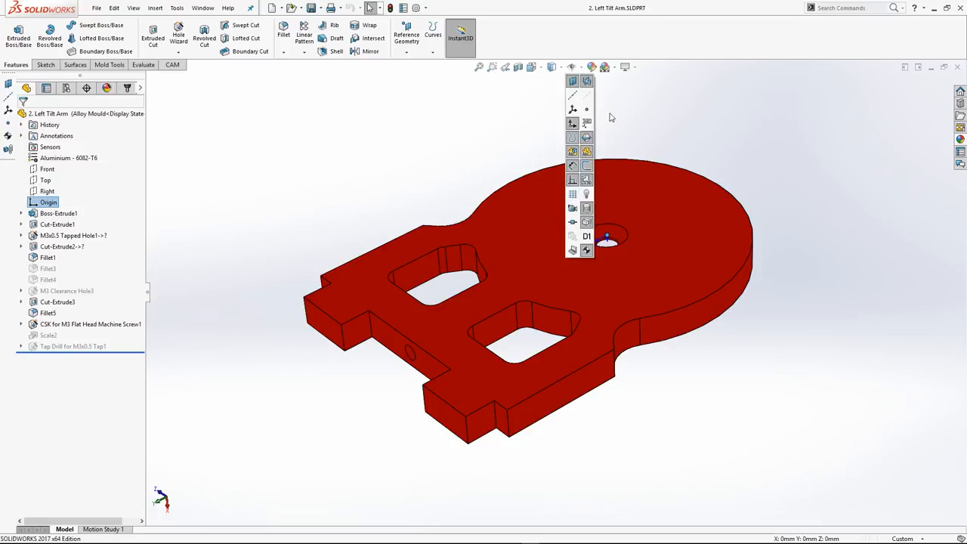
pyautogui.click(572, 67)
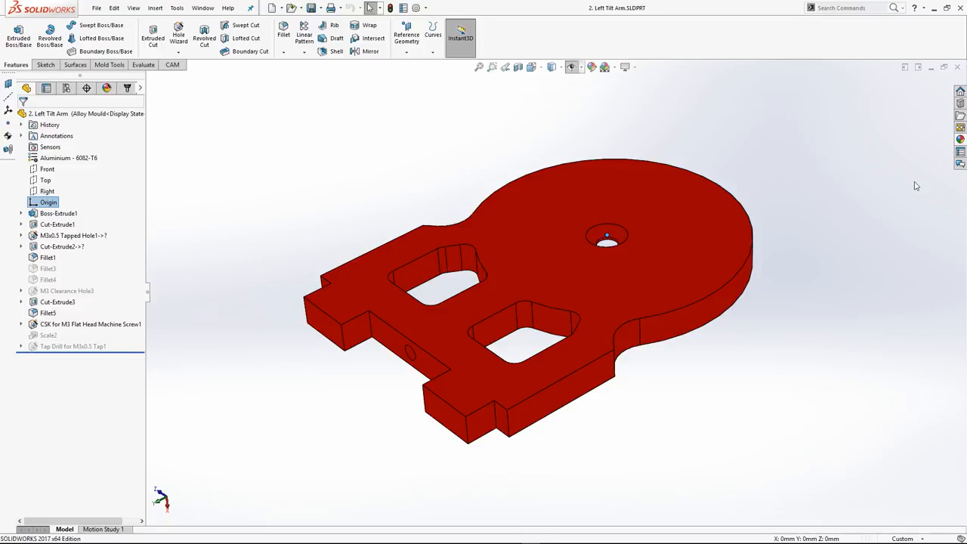
pyautogui.click(572, 68)
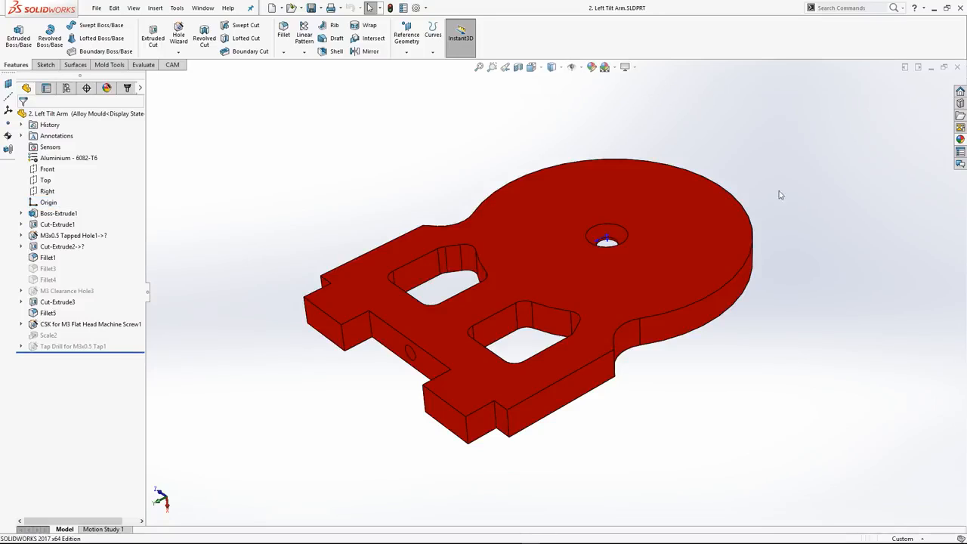
pyautogui.click(572, 67)
pyautogui.click(562, 280)
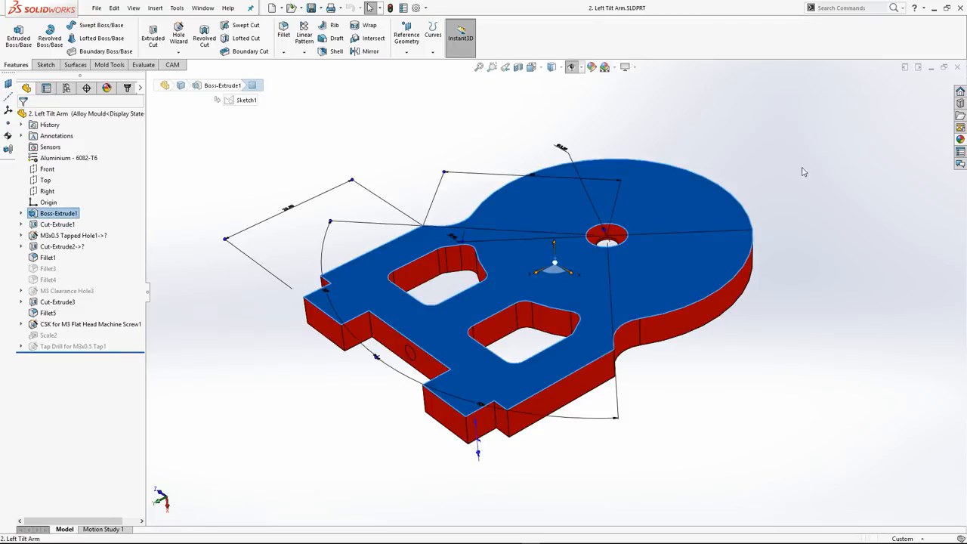
pyautogui.press('Escape')
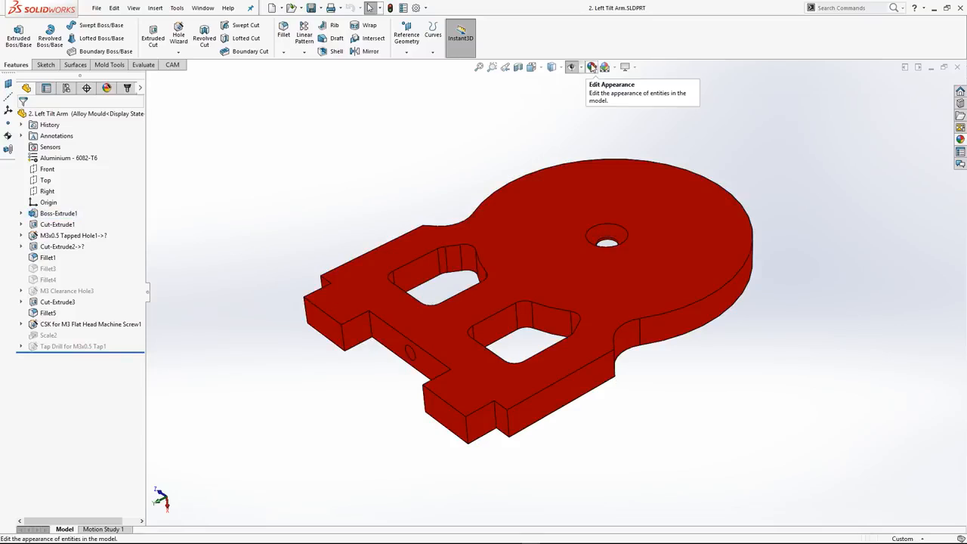
# Browse the plastic appearances and apply the textured PW-MT11215 appearance to the whole part
pyautogui.click(594, 68)
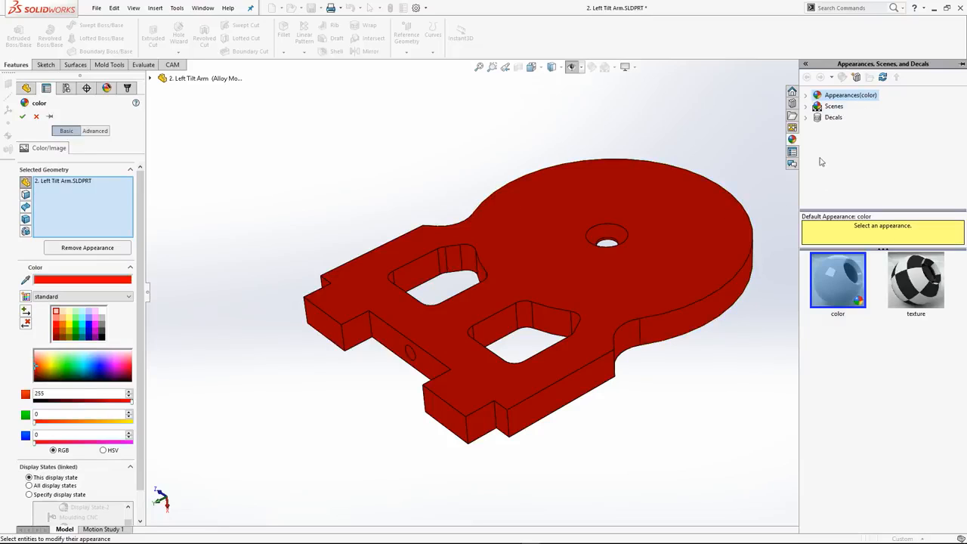
pyautogui.click(807, 95)
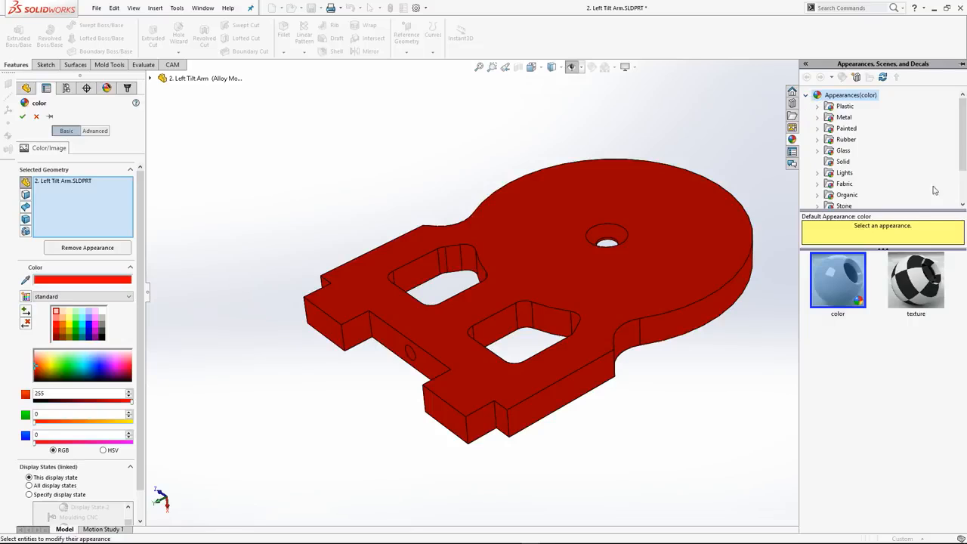
pyautogui.click(817, 106)
pyautogui.moveTo(963, 119)
pyautogui.mouseDown()
pyautogui.moveTo(963, 155)
pyautogui.moveTo(963, 131)
pyautogui.mouseUp()
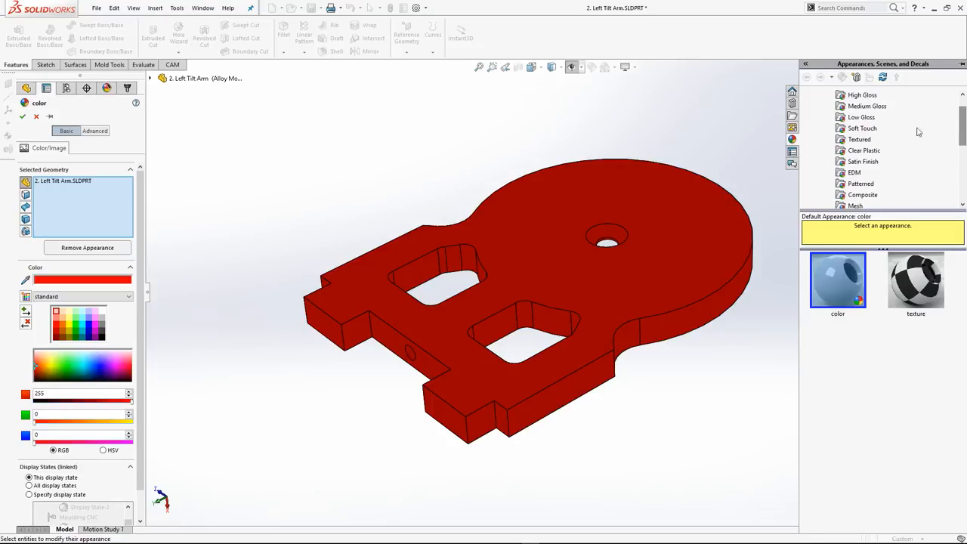
pyautogui.click(857, 128)
pyautogui.click(860, 117)
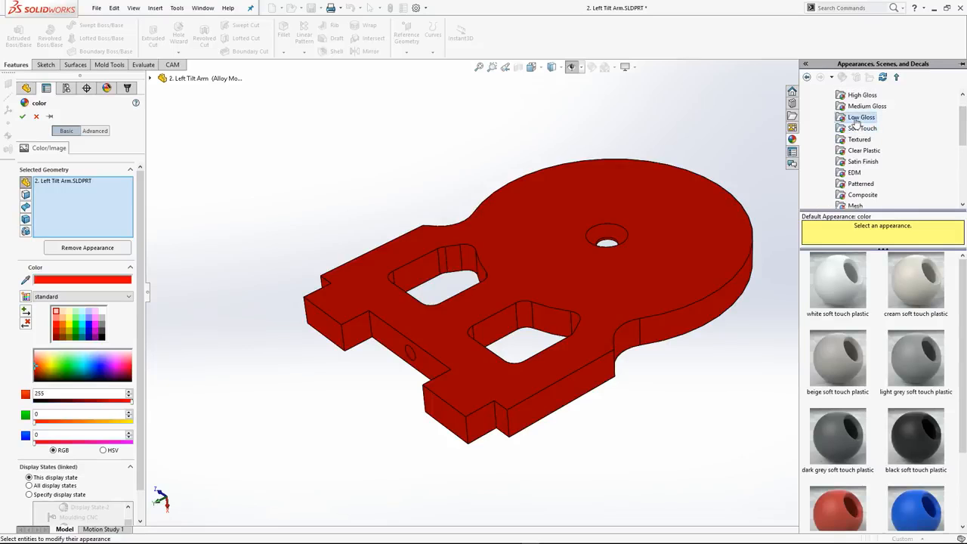
pyautogui.click(859, 139)
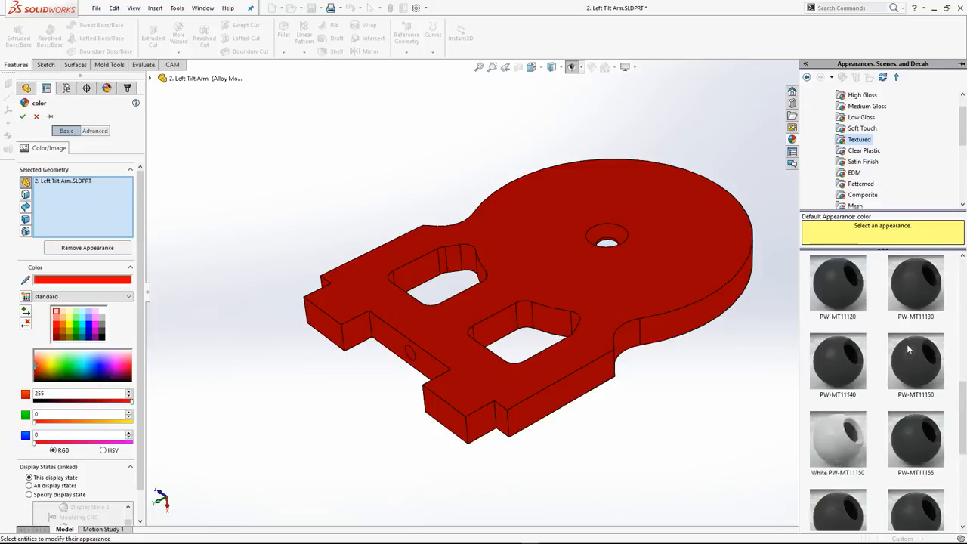
pyautogui.scroll(-8, 910, 348)
pyautogui.scroll(-2, 909, 348)
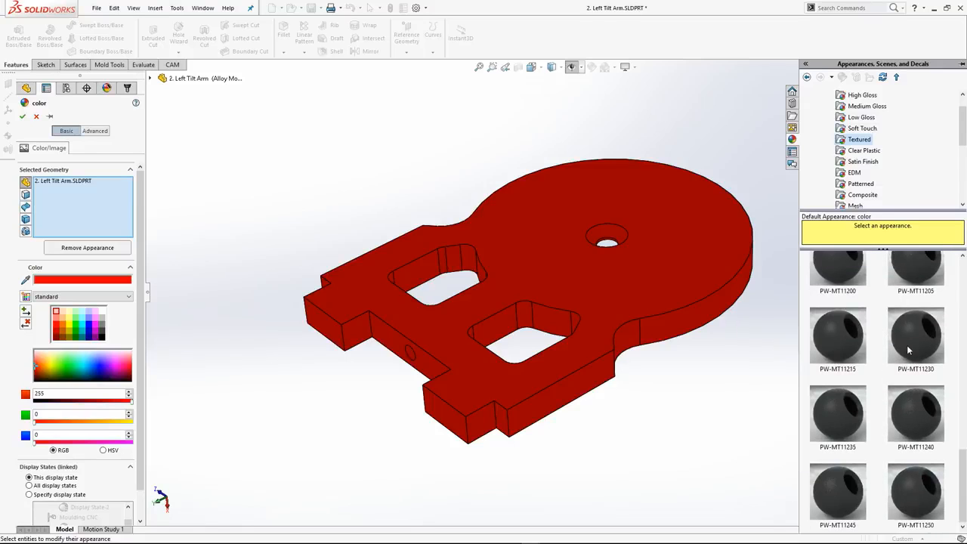
pyautogui.moveTo(921, 341); pyautogui.dragTo(627, 269)
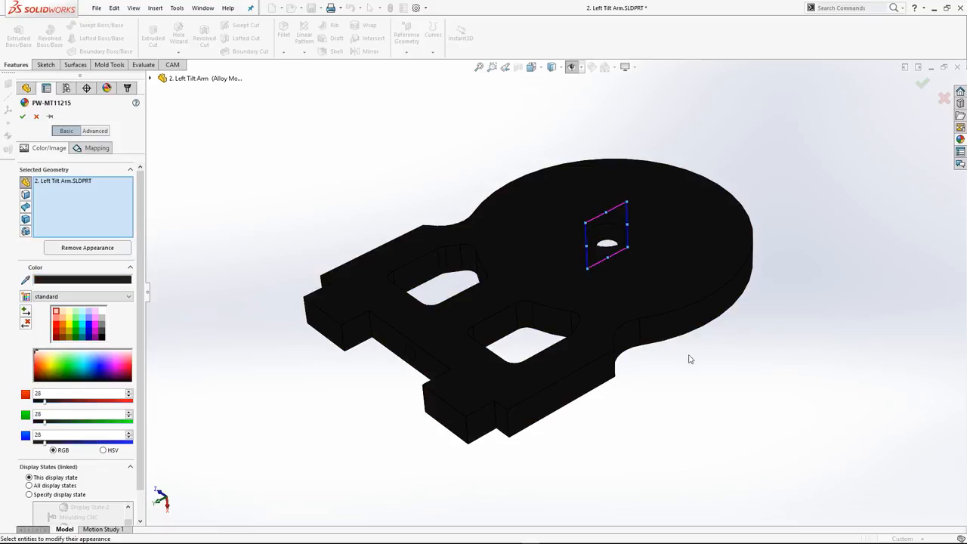
# Try orange, blue and light orange on the part's appearance, and accept it in grey with RGB 192, 192, 192
pyautogui.moveTo(688, 355); pyautogui.dragTo(687, 390, button='middle')
pyautogui.scroll(2, 687, 390)
pyautogui.scroll(-4, 614, 230)
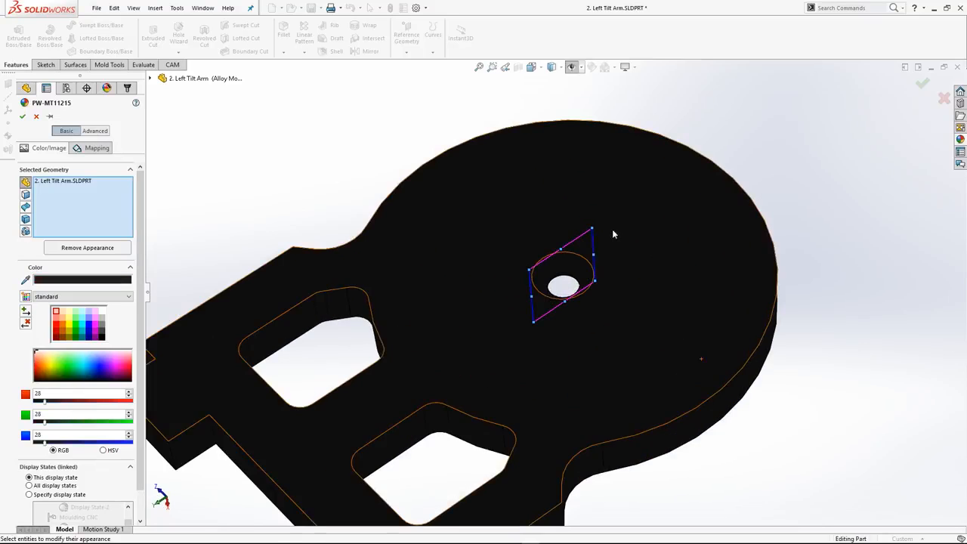
pyautogui.click(64, 329)
pyautogui.scroll(3, 581, 328)
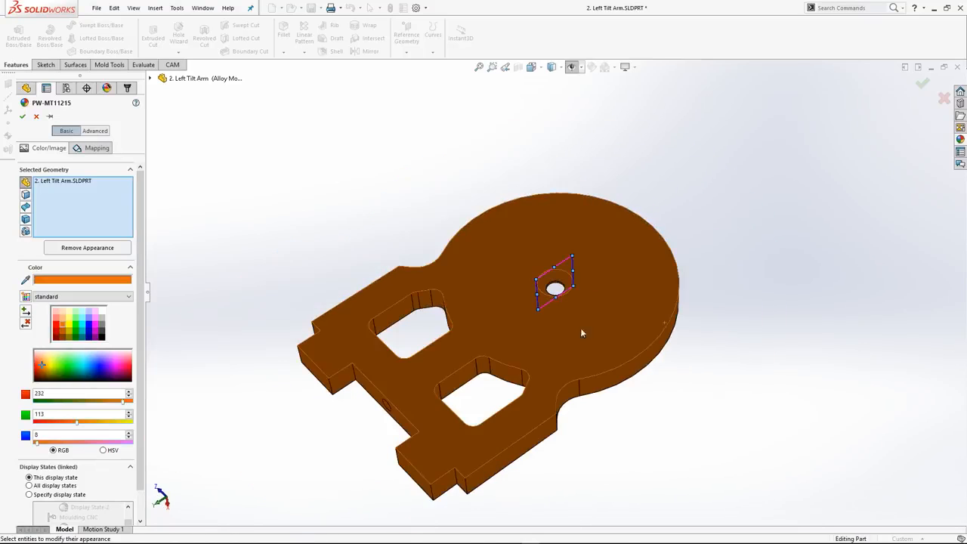
pyautogui.click(89, 326)
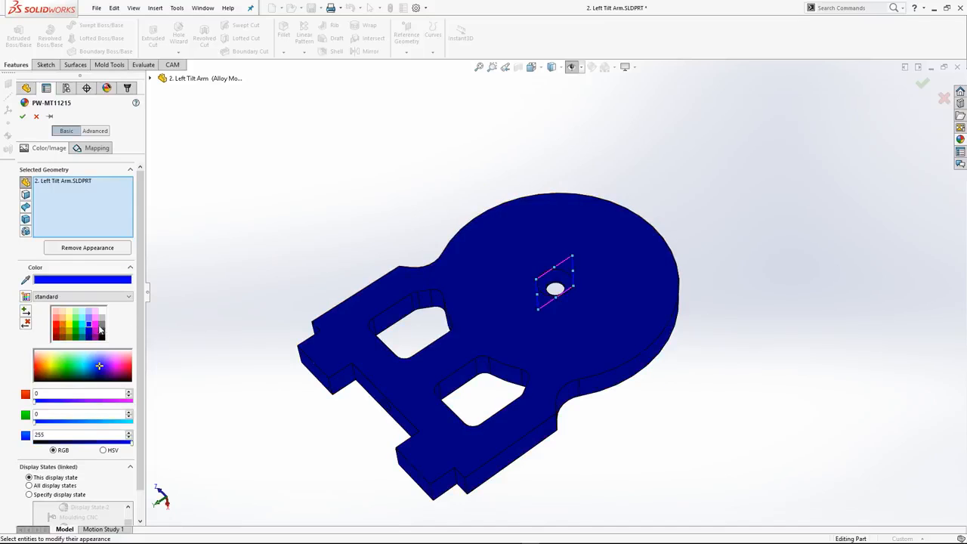
pyautogui.click(61, 321)
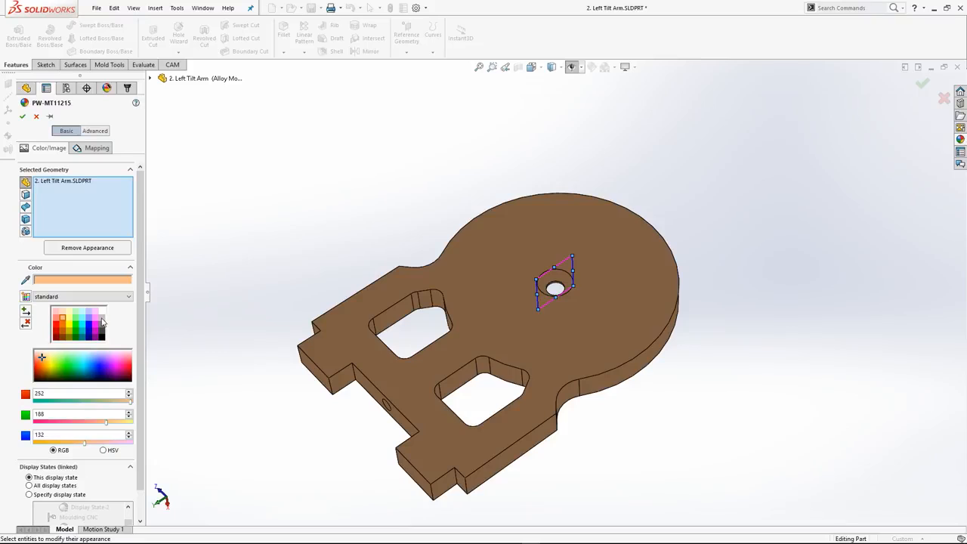
pyautogui.click(102, 319)
pyautogui.click(923, 84)
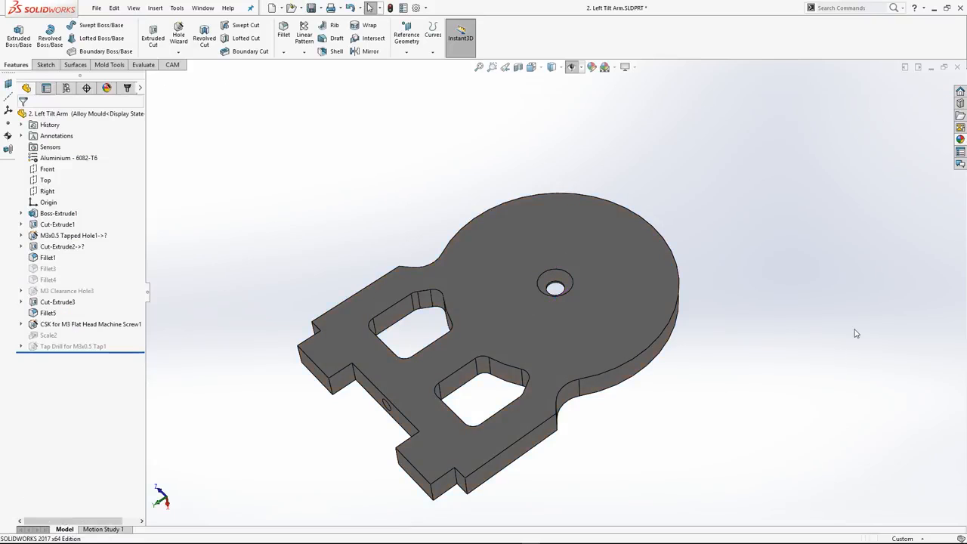
# Apply the Urban 5 Background scene and view the part within its surroundings
pyautogui.click(615, 68)
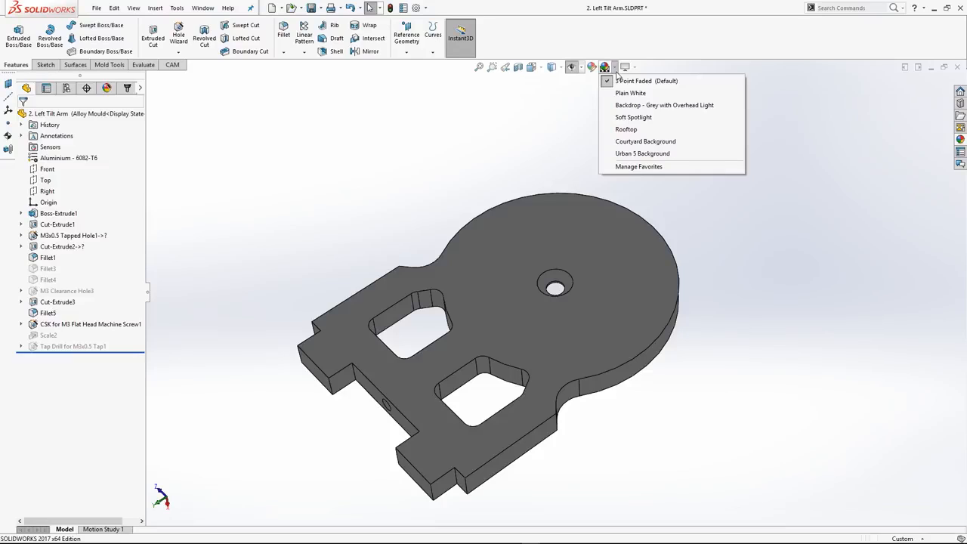
pyautogui.click(616, 71)
pyautogui.click(616, 71)
pyautogui.click(642, 154)
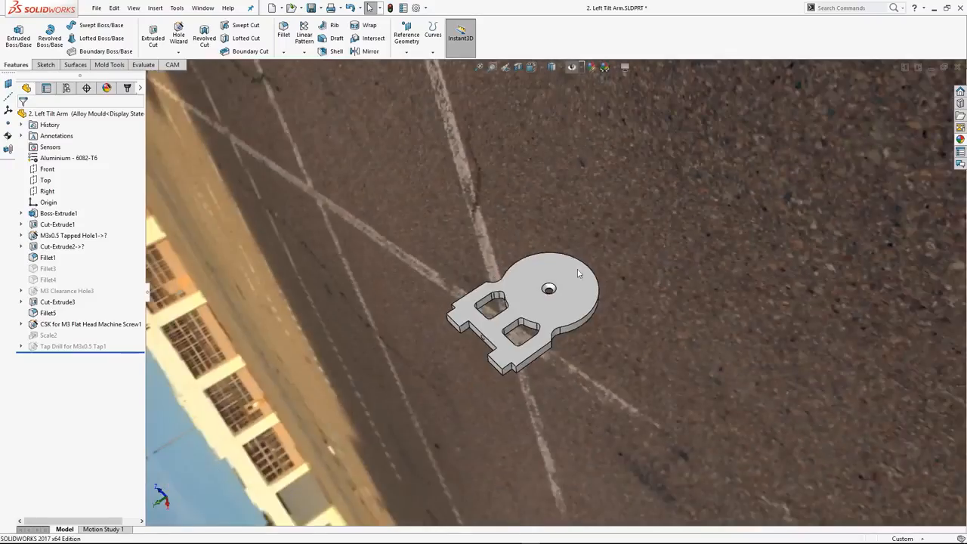
pyautogui.scroll(5, 577, 271)
pyautogui.moveTo(570, 344); pyautogui.dragTo(828, 153, button='middle')
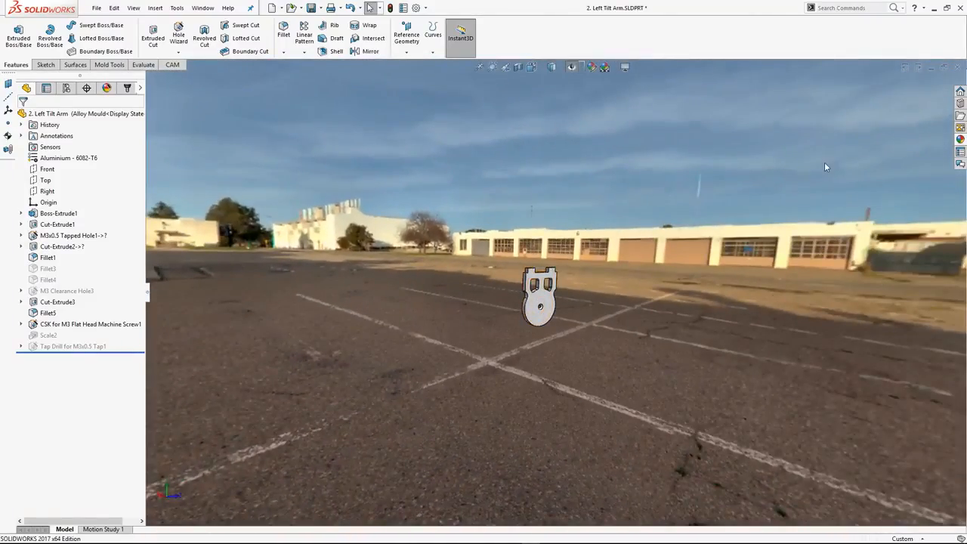
# Switch the scene to 3 Point Faded and bring the side of the part with the large circular recess into view
pyautogui.click(592, 67)
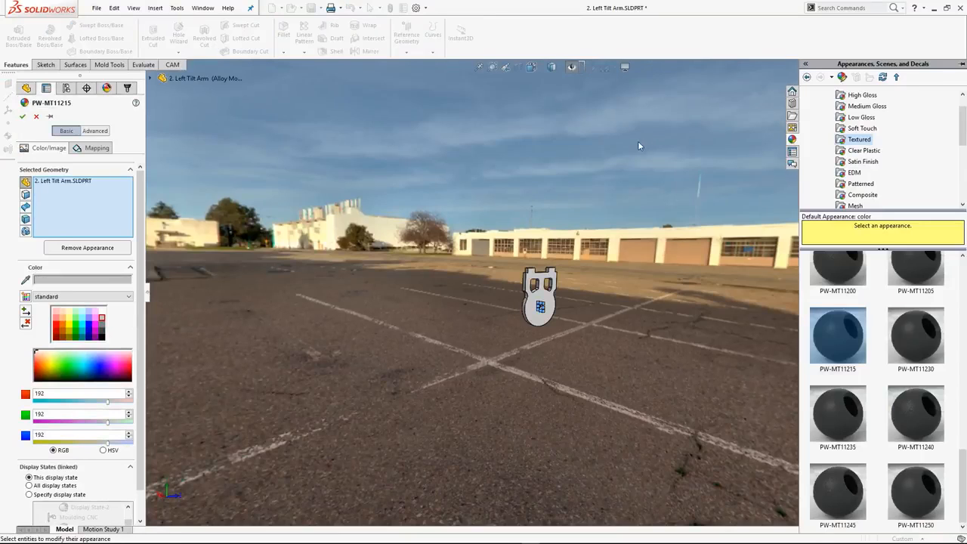
pyautogui.press('Escape')
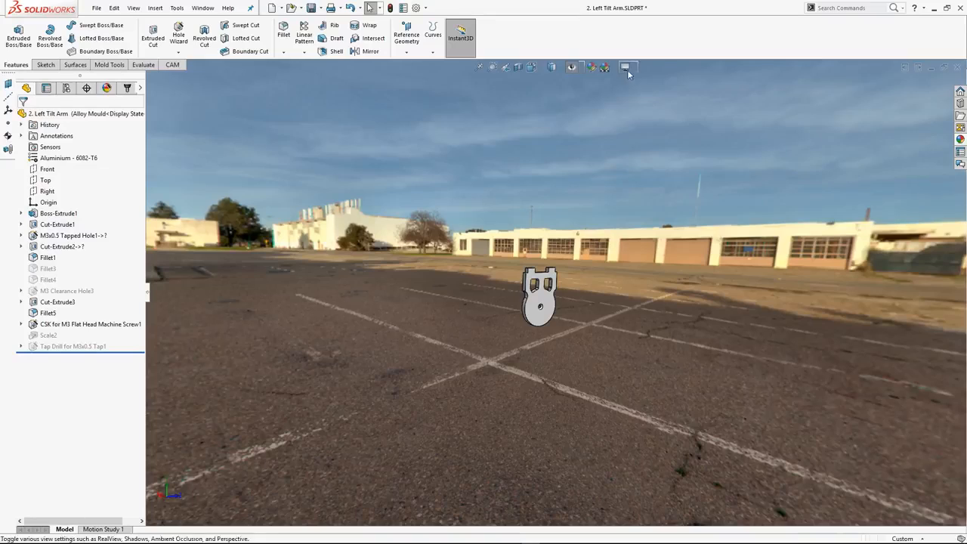
pyautogui.click(609, 70)
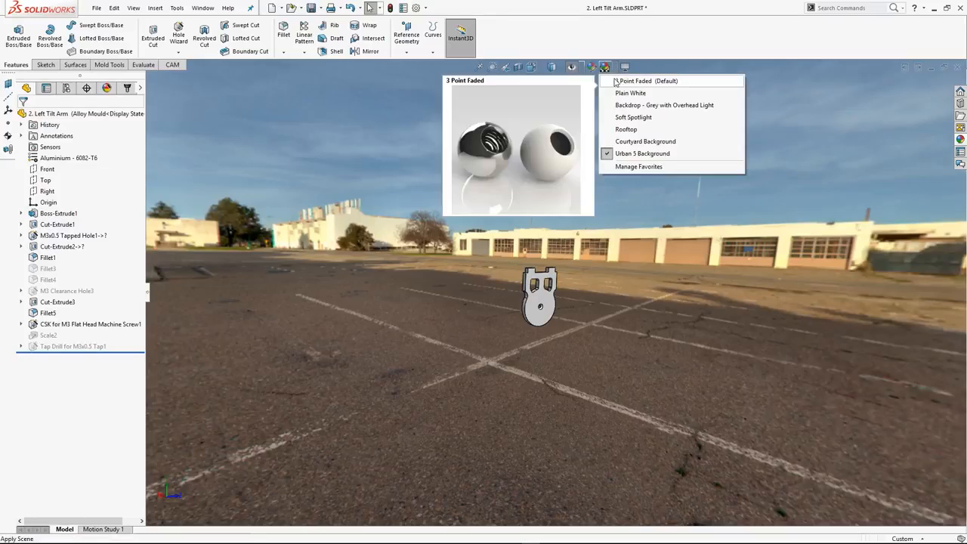
pyautogui.click(634, 81)
pyautogui.scroll(5, 511, 273)
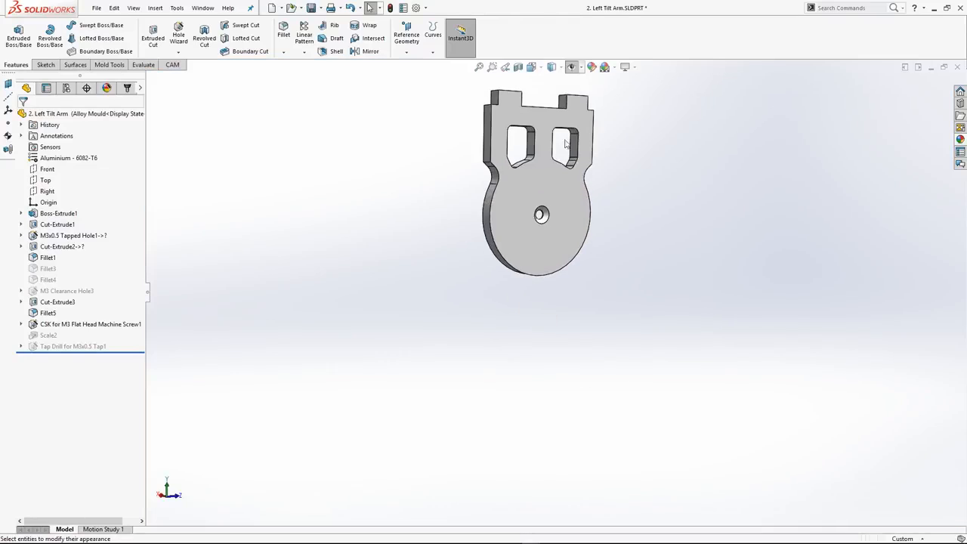
pyautogui.moveTo(565, 144); pyautogui.dragTo(575, 162, button='middle')
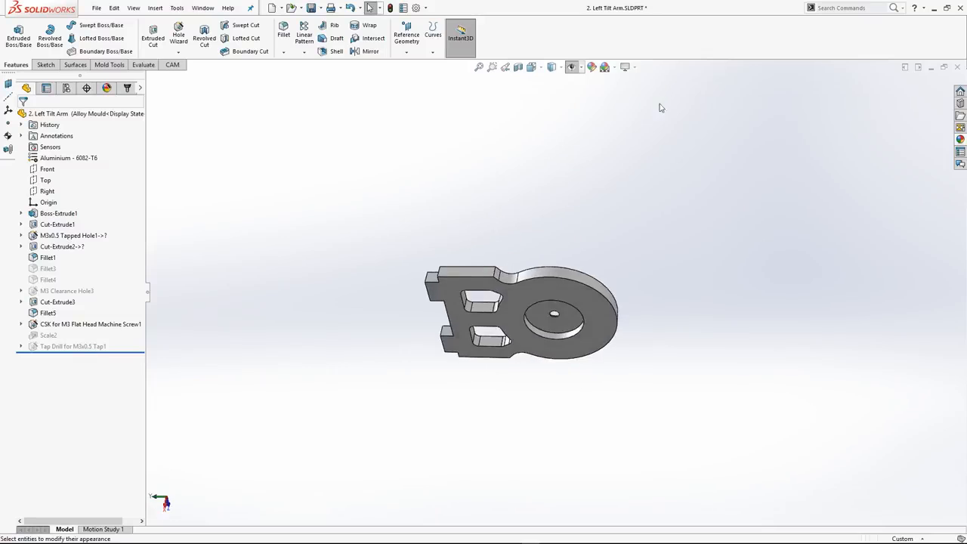
pyautogui.moveTo(660, 107); pyautogui.dragTo(592, 223, button='middle')
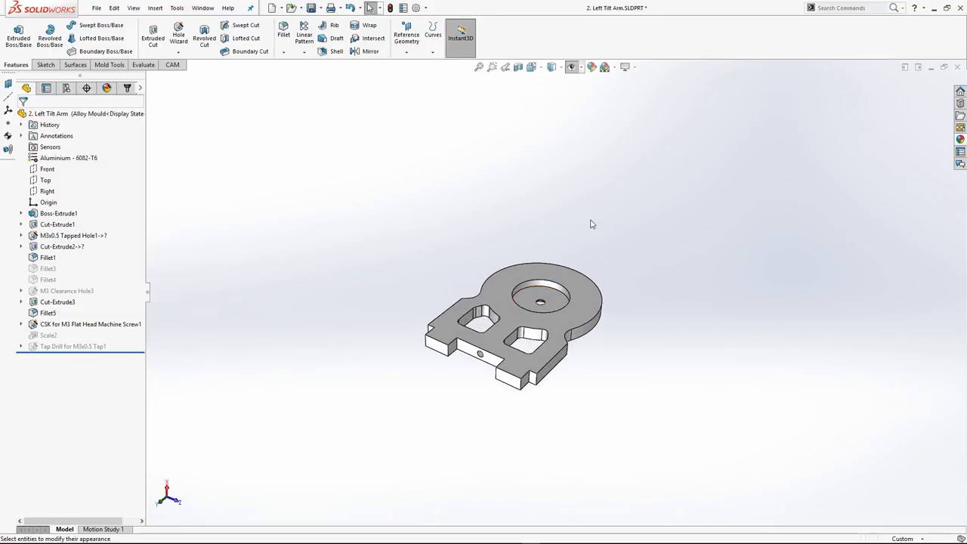
pyautogui.scroll(5, 592, 224)
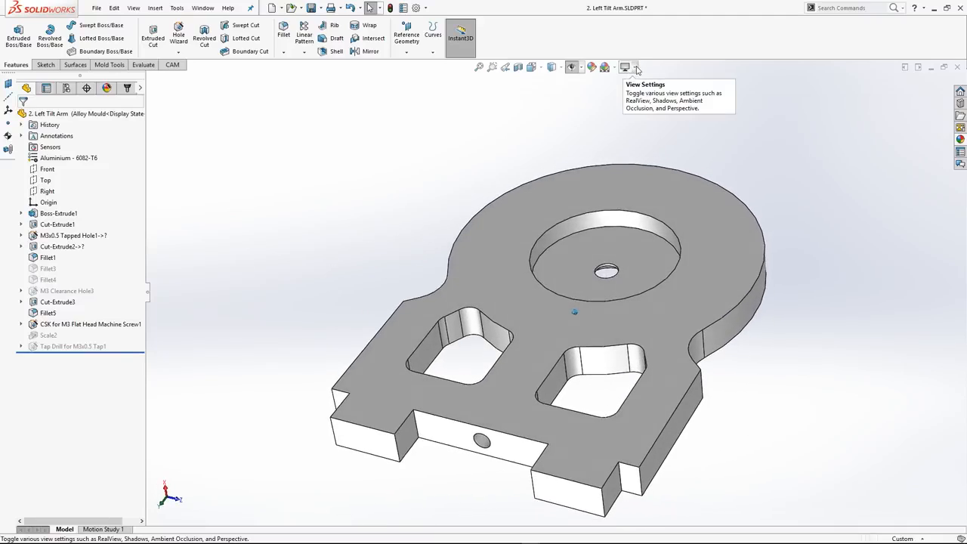
# Turn on Shadows In Shaded Mode and Ambient Occlusion, and look at the part from several angles
pyautogui.click(637, 69)
pyautogui.click(638, 81)
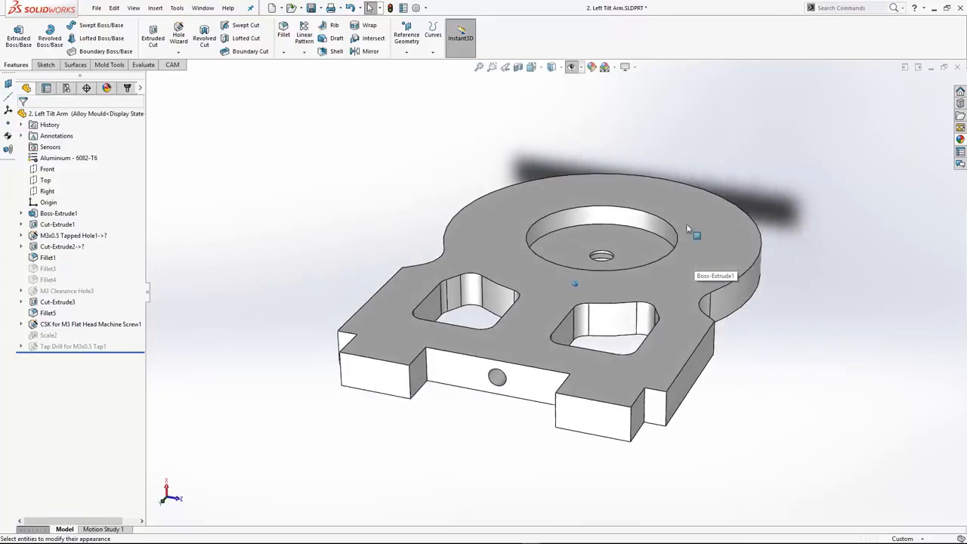
pyautogui.click(635, 67)
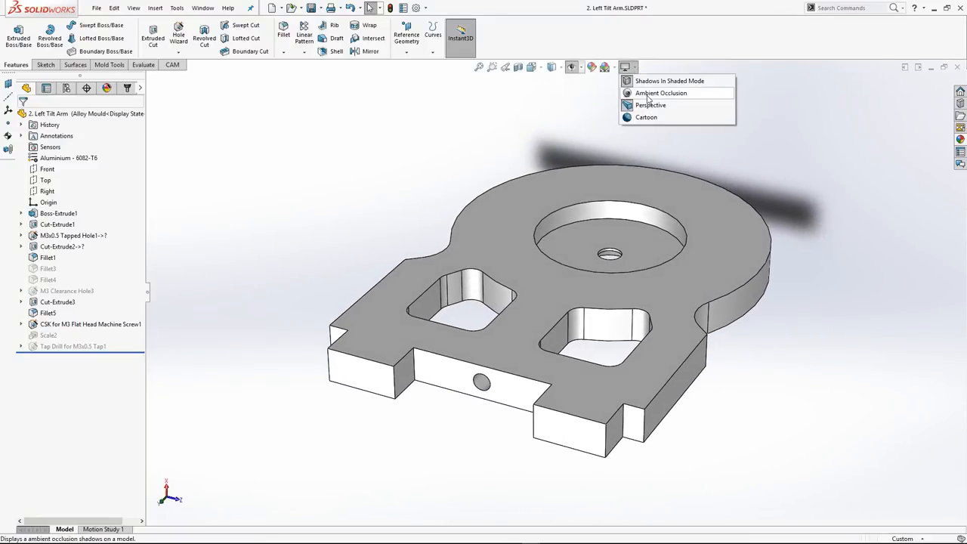
pyautogui.click(666, 96)
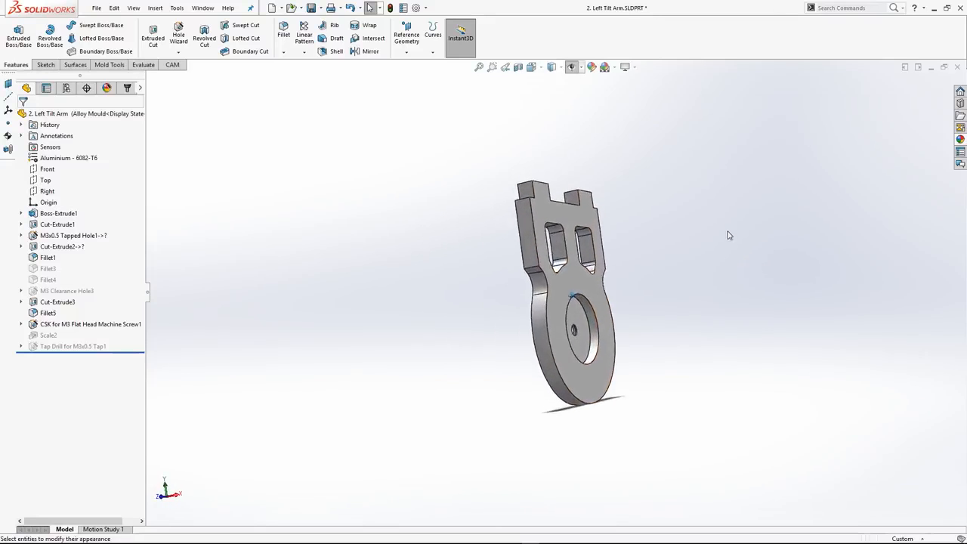
# Toggle the Perspective view off and on again to compare how the part is displayed
pyautogui.click(635, 68)
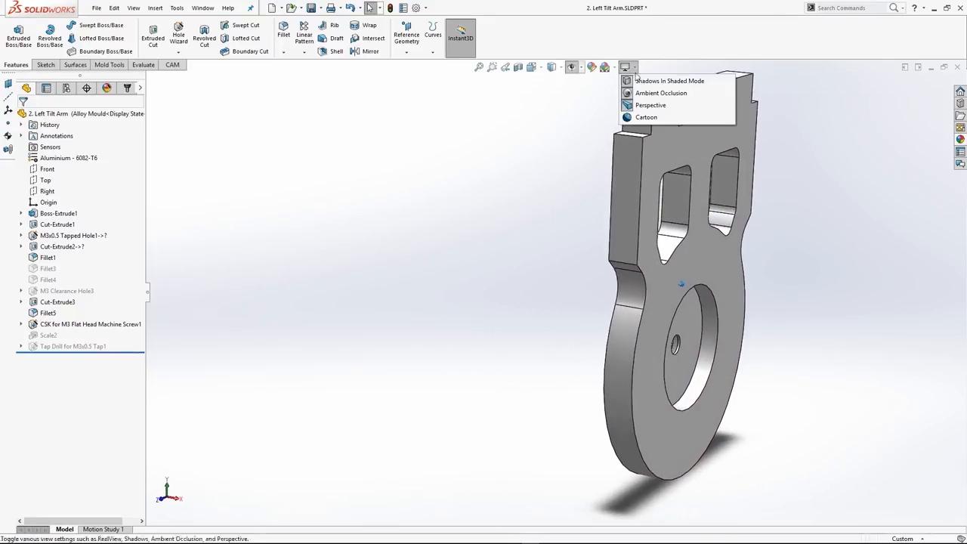
pyautogui.click(642, 106)
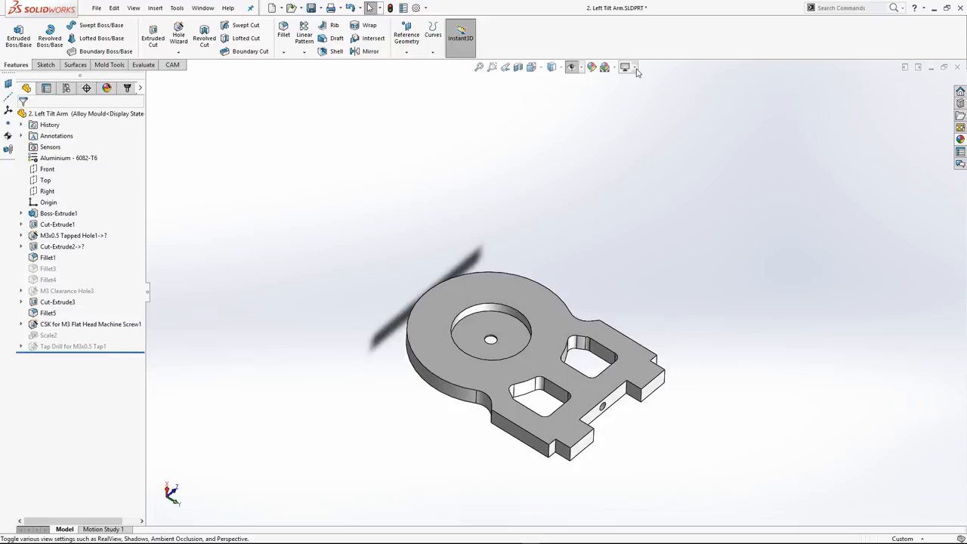
pyautogui.click(634, 68)
pyautogui.click(646, 105)
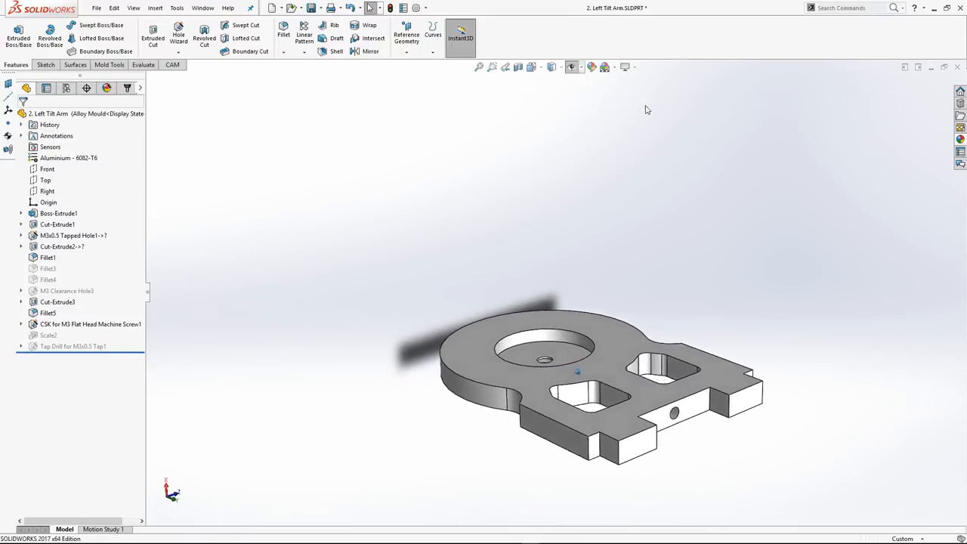
# Turn the Cartoon view setting on, inspect the part from different angles, and turn it off again
pyautogui.click(635, 67)
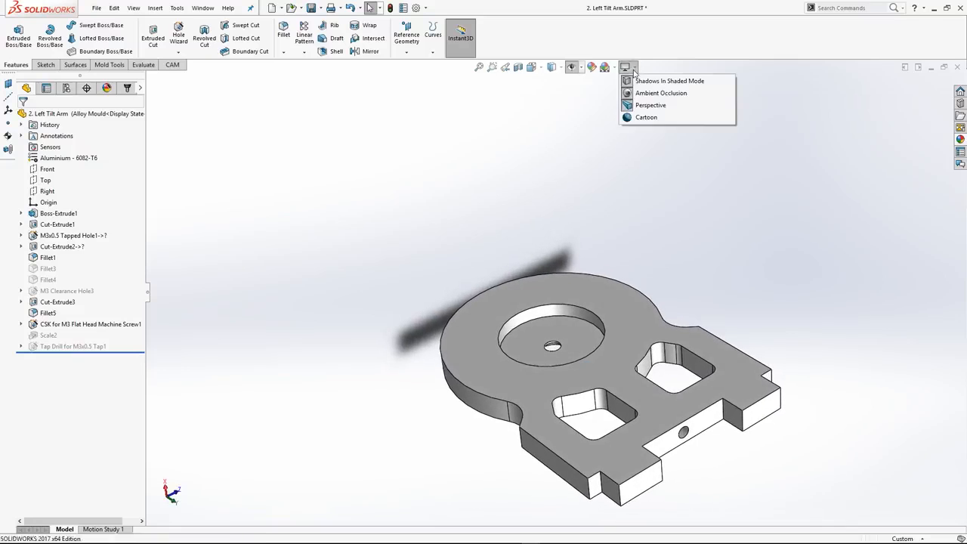
pyautogui.click(643, 118)
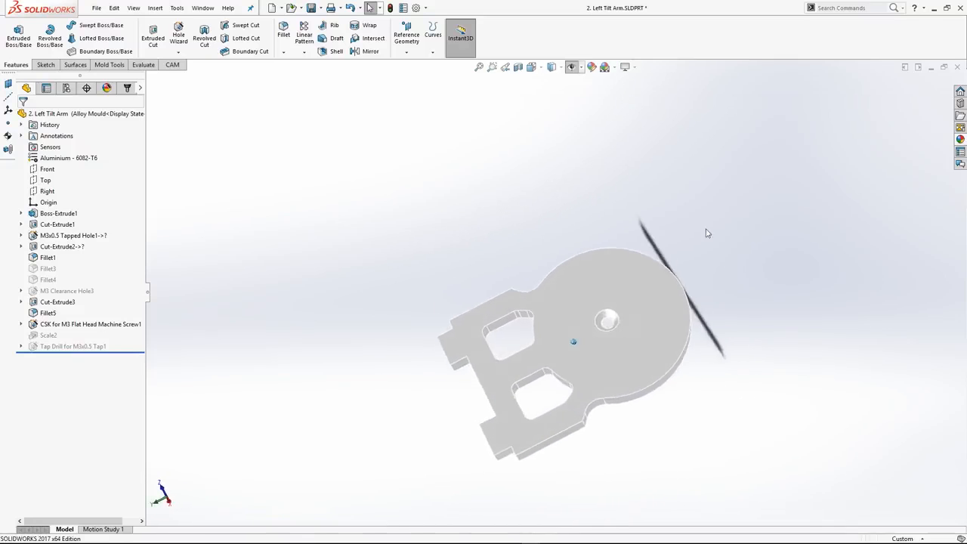
pyautogui.click(627, 68)
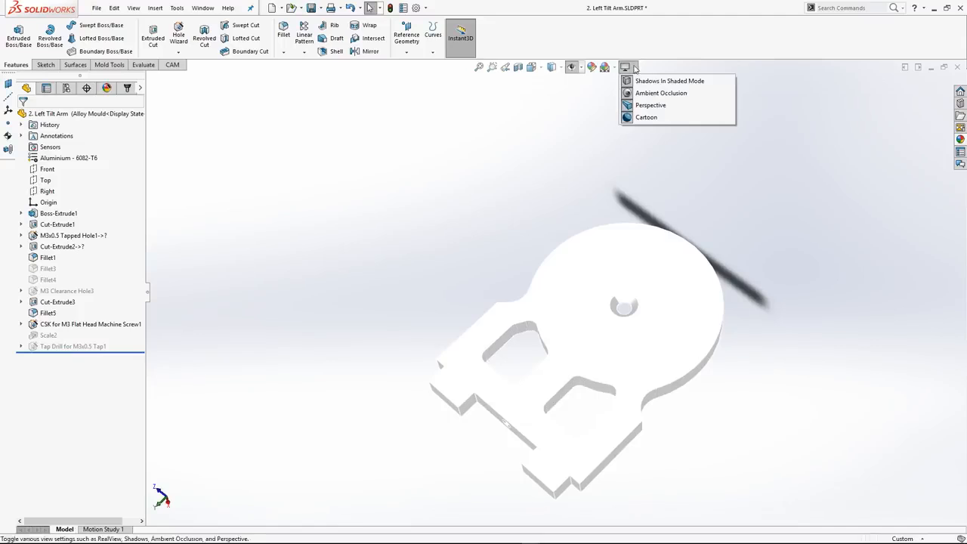
pyautogui.click(643, 117)
# Turn off the Perspective, Ambient Occlusion and Shadows In Shaded Mode view settings
pyautogui.click(626, 67)
pyautogui.click(647, 106)
pyautogui.click(627, 67)
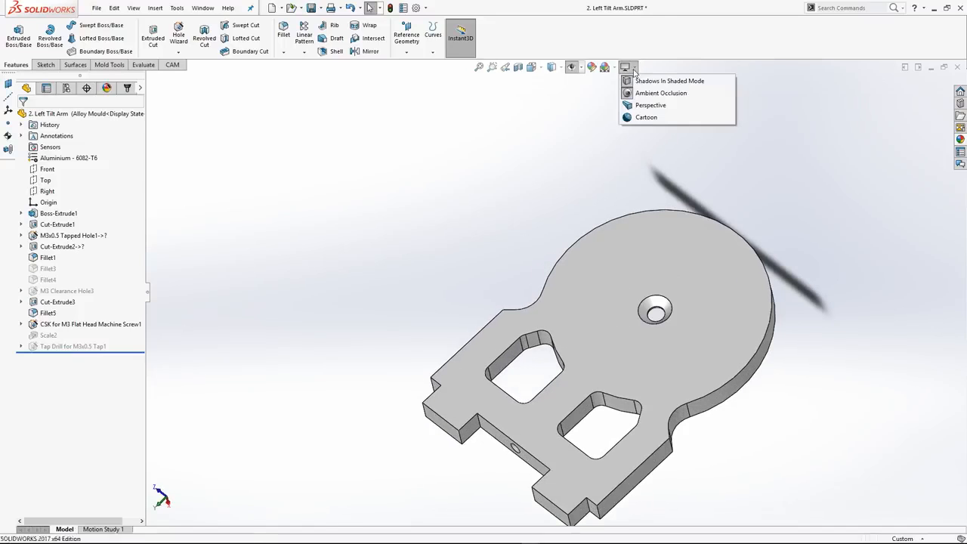
pyautogui.click(649, 93)
pyautogui.click(627, 67)
pyautogui.click(642, 80)
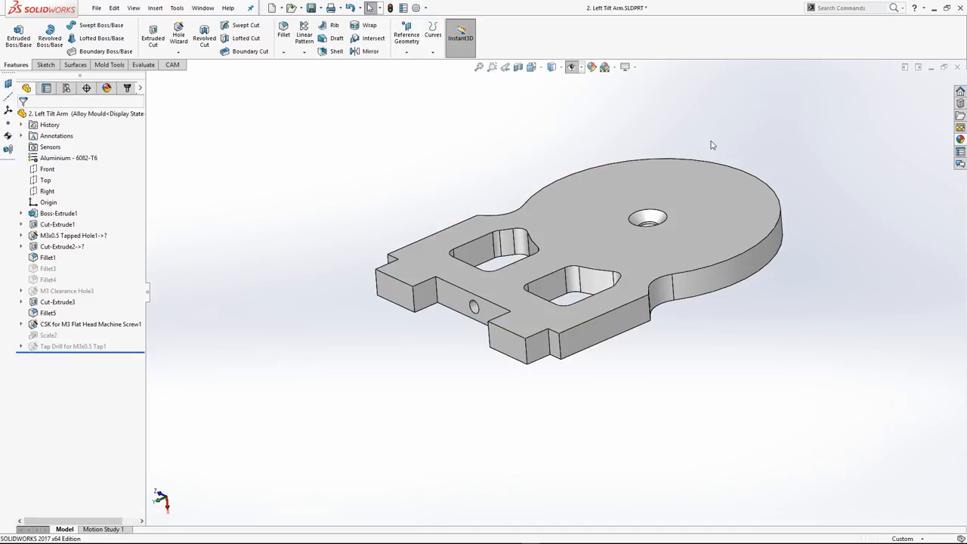
# Open the SOLIDWORKS Resources and bring up the built-in Tutorials
pyautogui.click(961, 90)
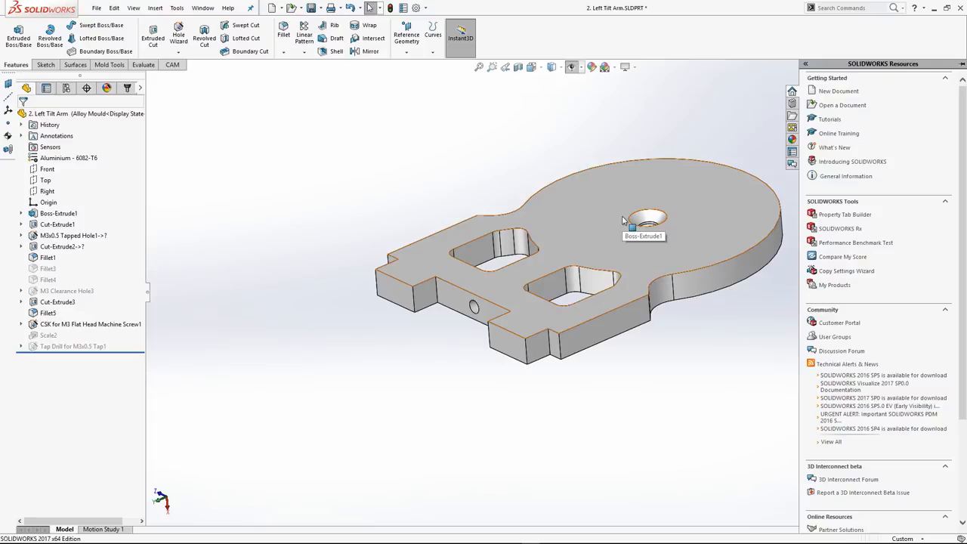
pyautogui.click(825, 120)
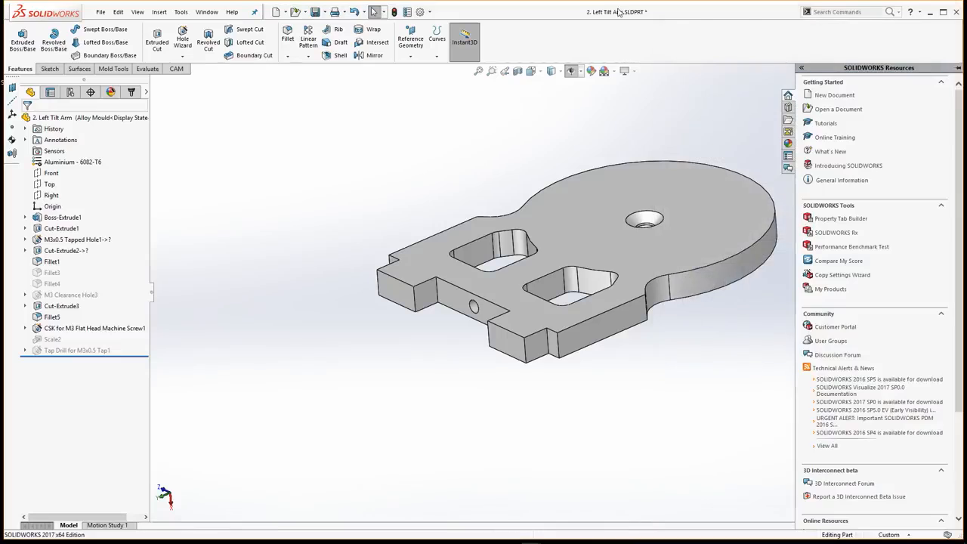
# Reopen the built-in Tutorials, go through Lesson 1: Parts as far as the Sketching the Base topic, and close them
pyautogui.click(951, 8)
pyautogui.click(826, 123)
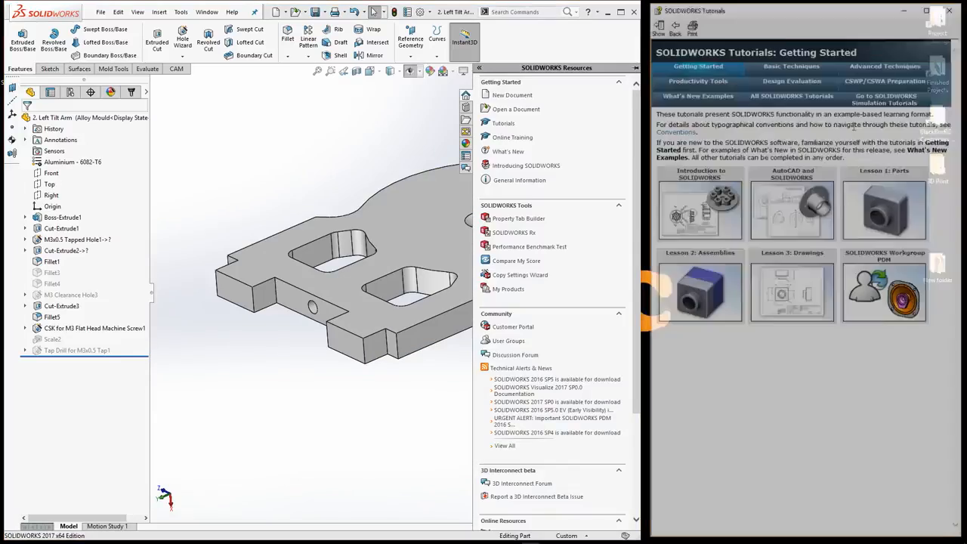
pyautogui.click(881, 220)
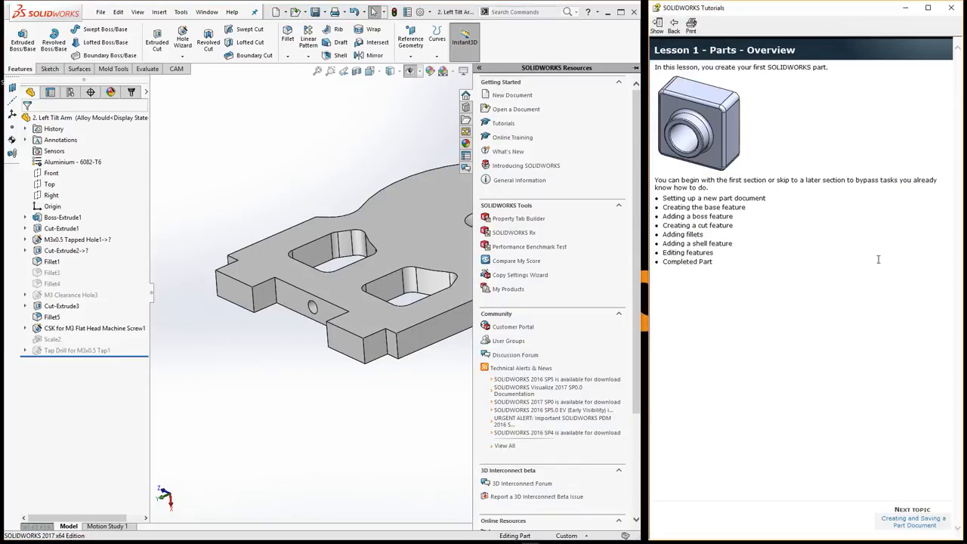
pyautogui.click(914, 522)
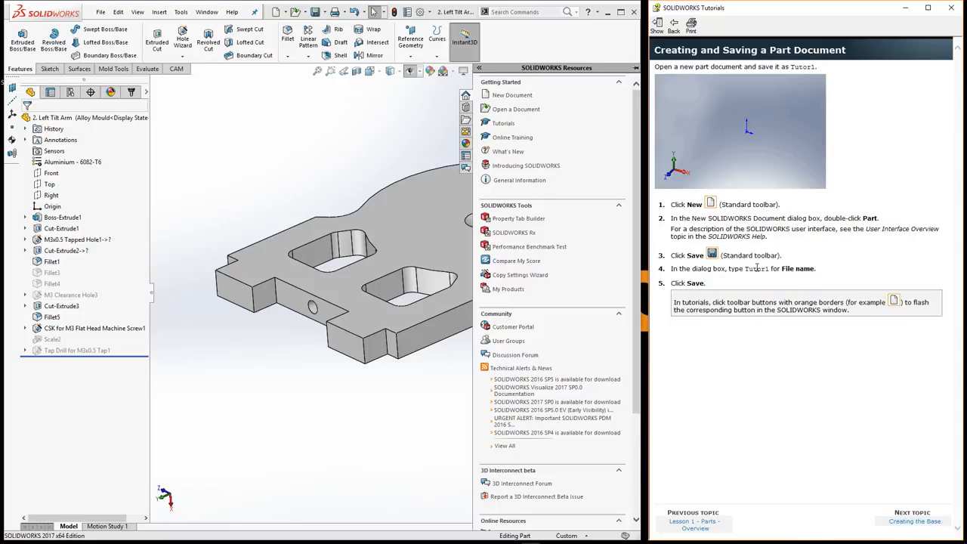
pyautogui.click(936, 522)
pyautogui.click(935, 522)
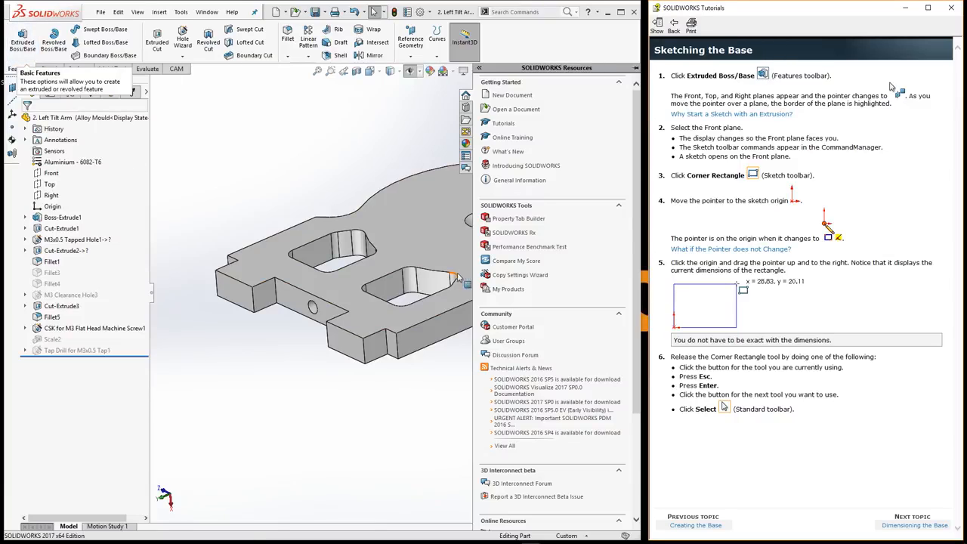
pyautogui.click(951, 8)
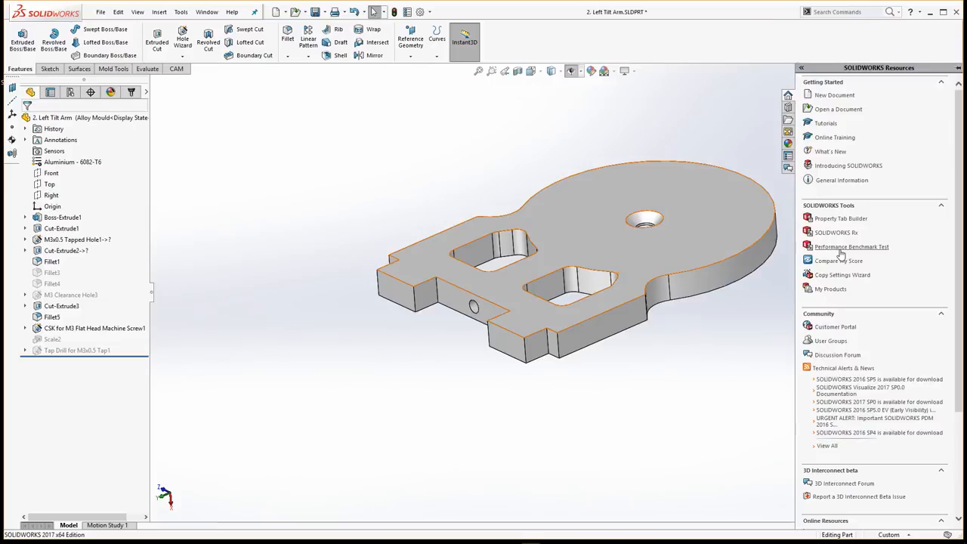
# Browse the Design Library to the Flight Controllers folder inside BlackBoxRC Librarys > BlackBoxRC
pyautogui.click(788, 108)
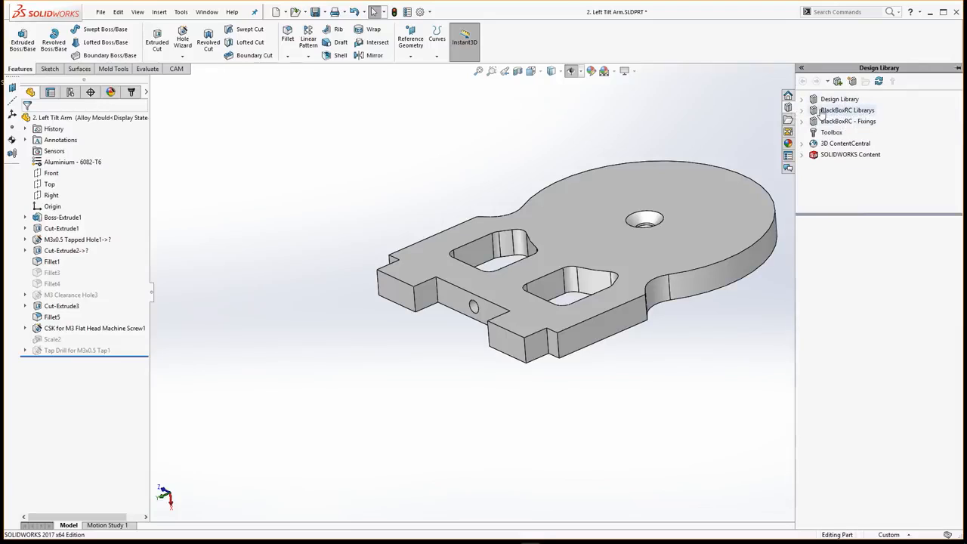
pyautogui.click(816, 115)
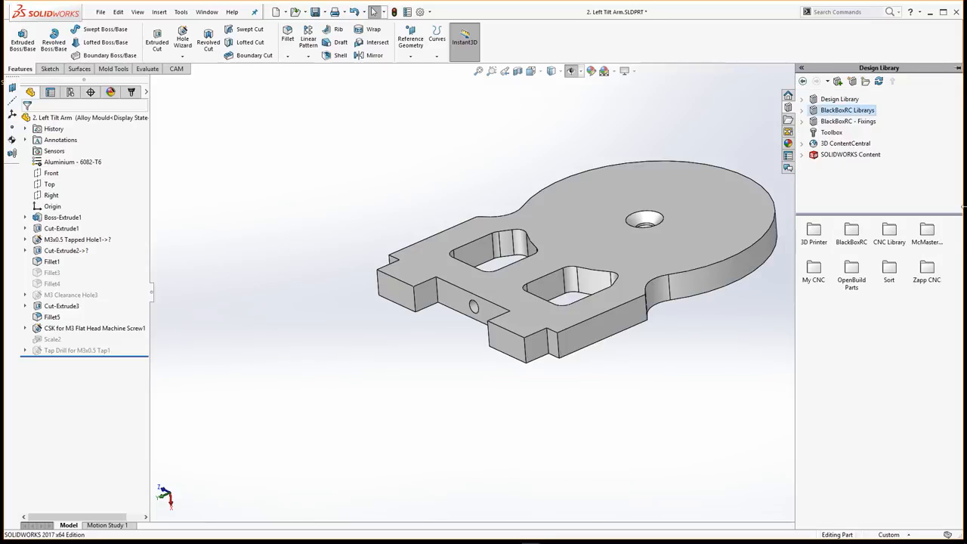
pyautogui.doubleClick(852, 236)
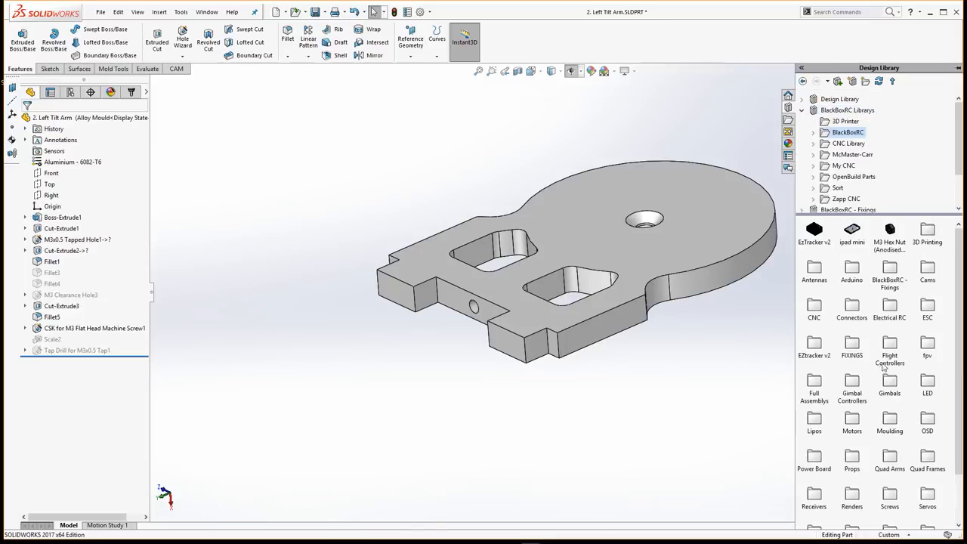
pyautogui.scroll(-2, 901, 338)
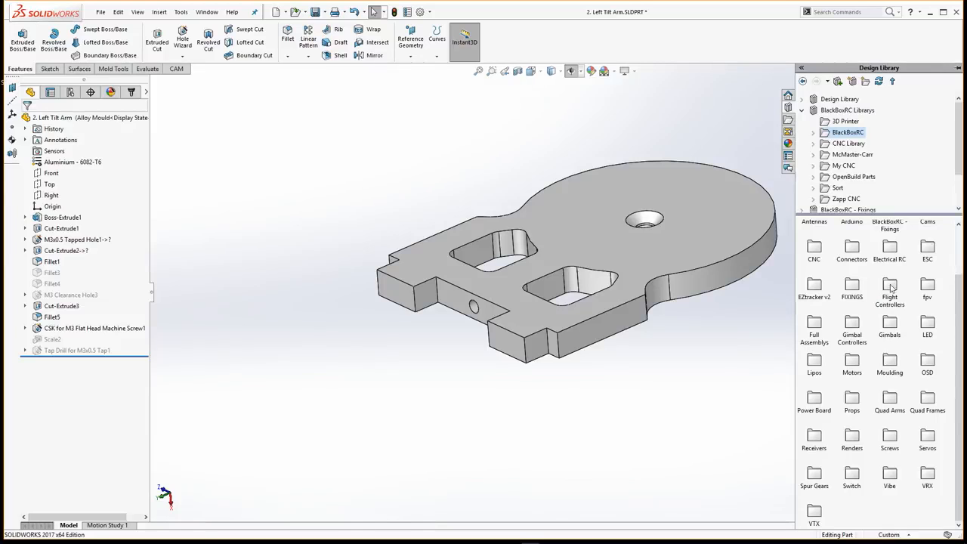
pyautogui.click(891, 288)
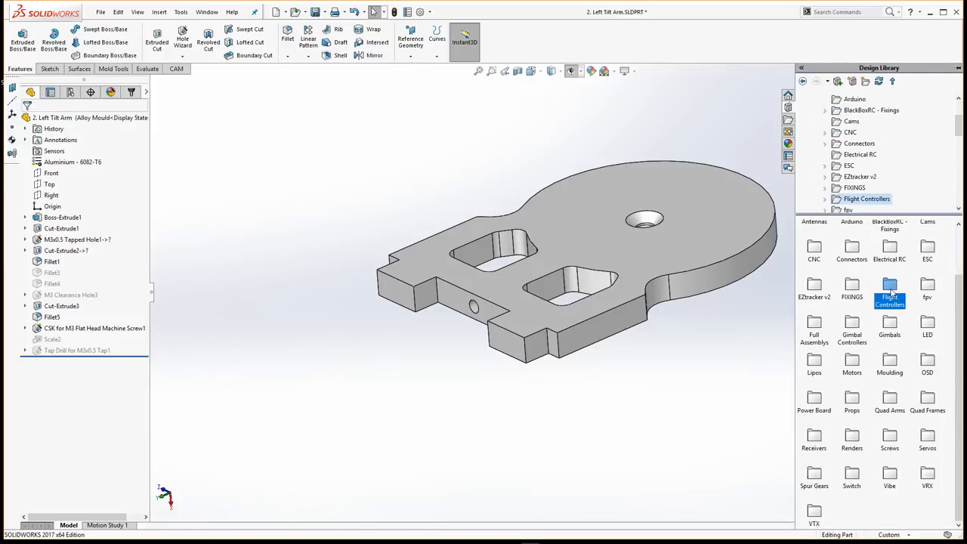
pyautogui.doubleClick(891, 292)
# Open the Dropix Case Window GC part from the library, look it over, and close it without saving
pyautogui.doubleClick(891, 269)
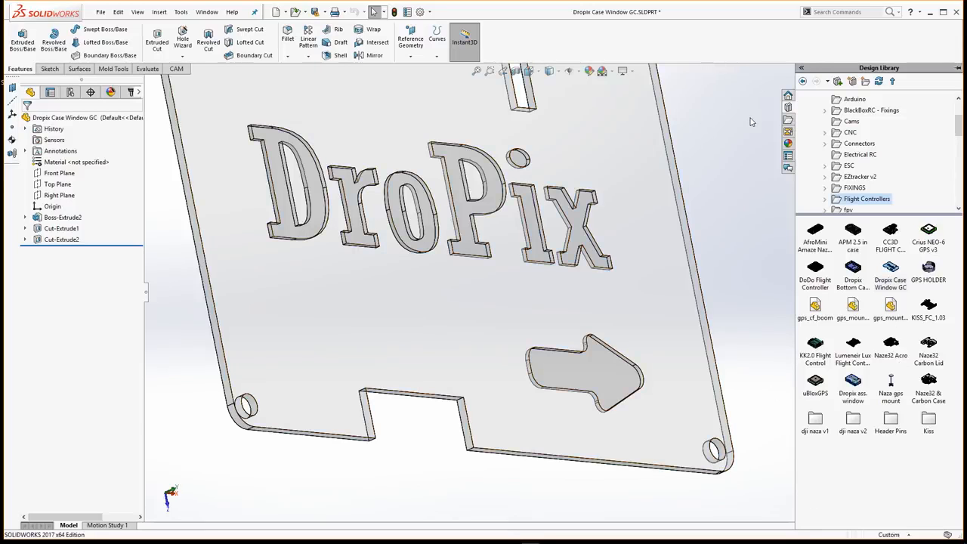
pyautogui.scroll(2, 711, 125)
pyautogui.scroll(-1, 708, 110)
pyautogui.click(766, 84)
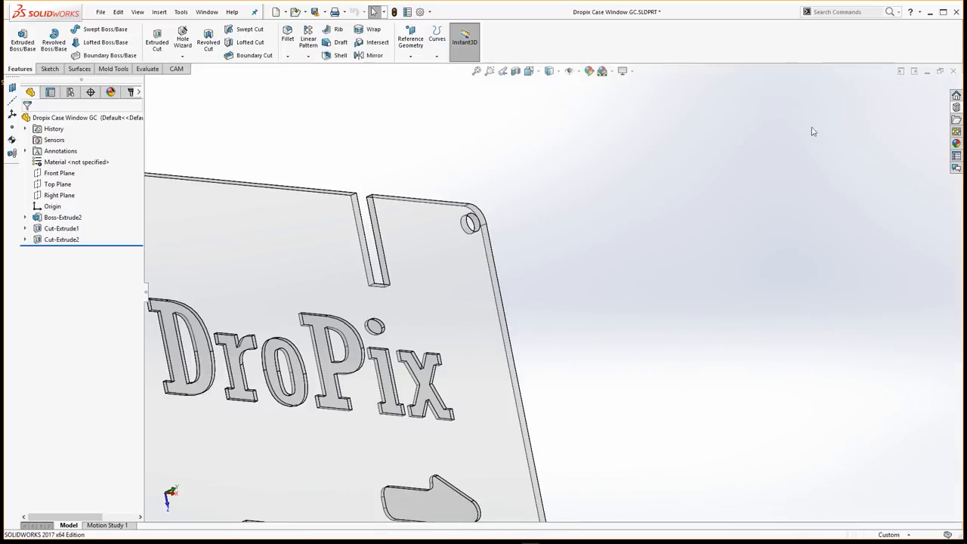
pyautogui.click(953, 72)
pyautogui.click(533, 292)
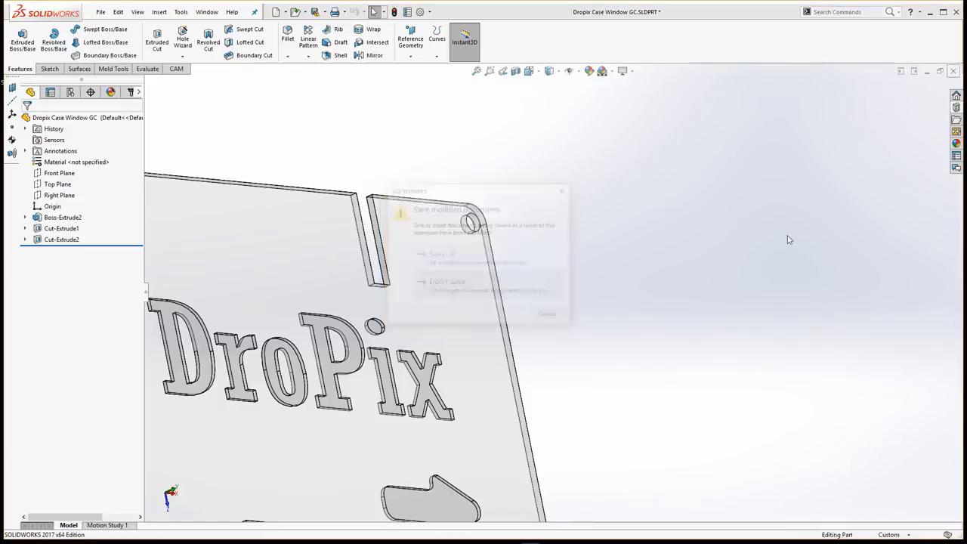
# Open the Lumeneir Lux Flight Controller part from the Design Library to view it, and close it without saving
pyautogui.click(954, 119)
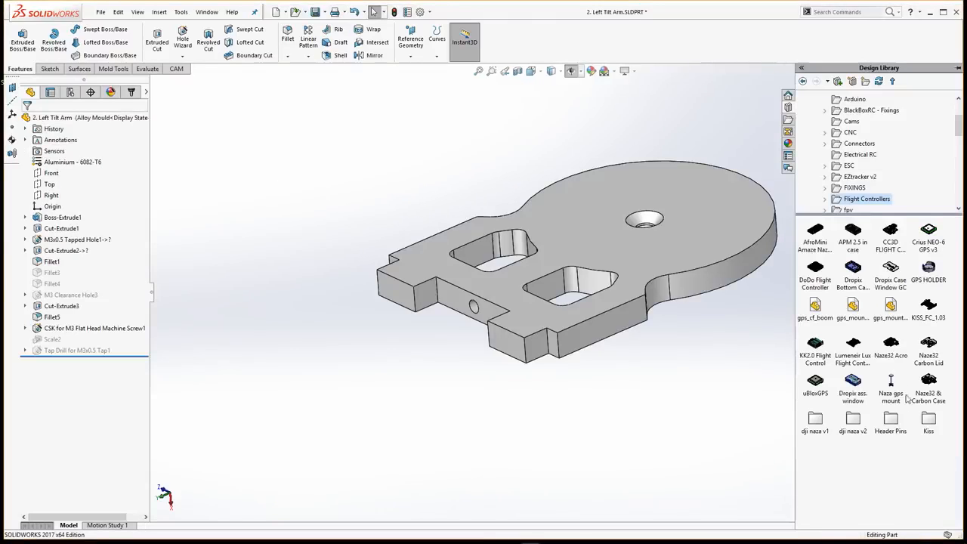
pyautogui.doubleClick(853, 346)
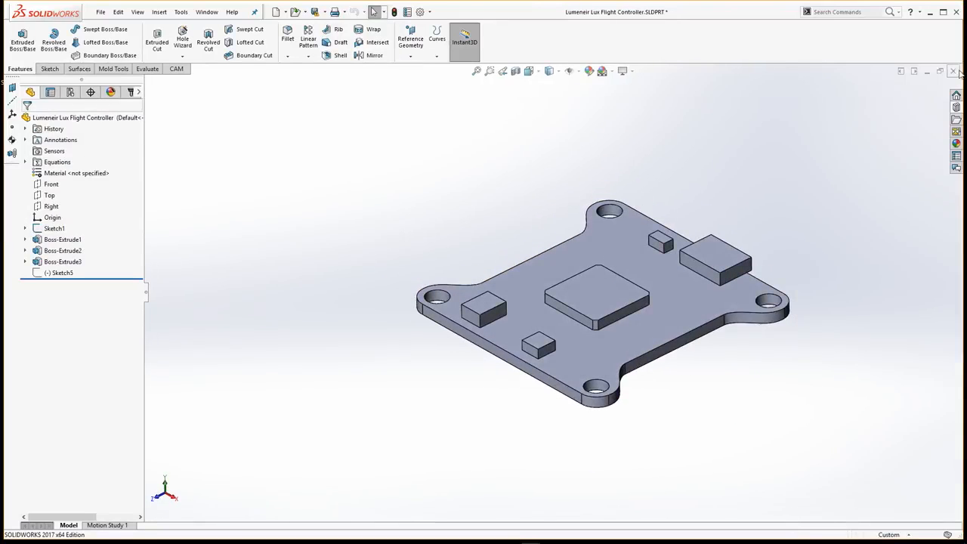
pyautogui.click(953, 71)
pyautogui.click(487, 290)
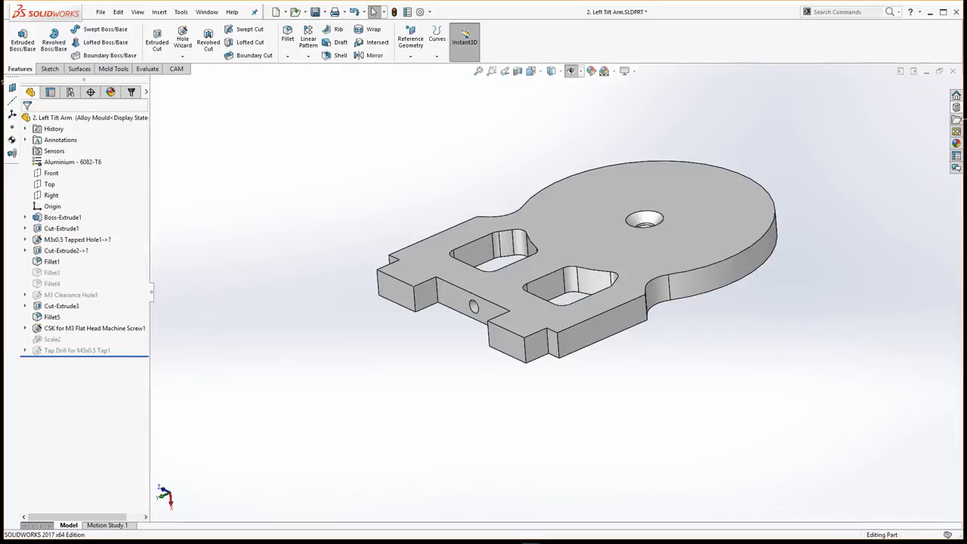
# Open KISS_FC_1.03 from the Design Library with all missing components suppressed, inspect the board, and close it without saving
pyautogui.click(957, 107)
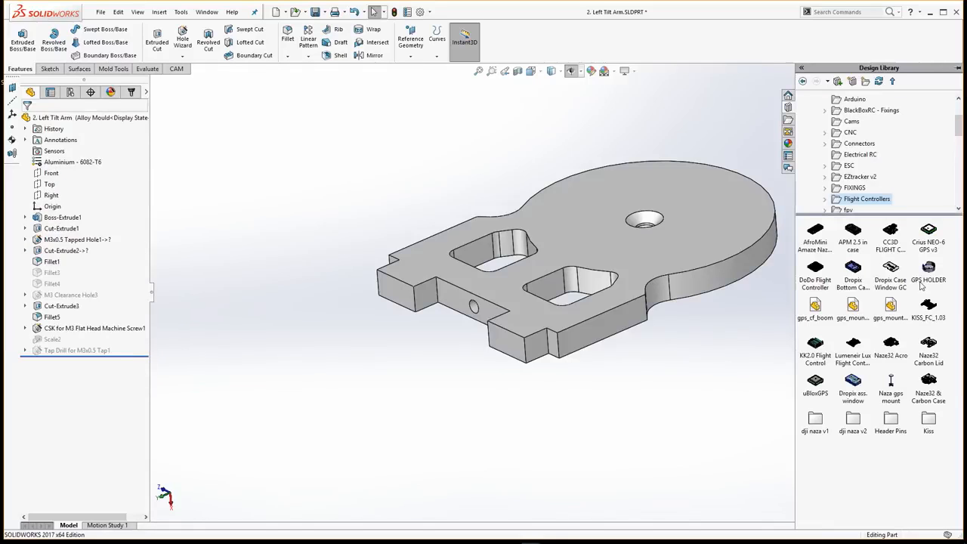
pyautogui.doubleClick(931, 306)
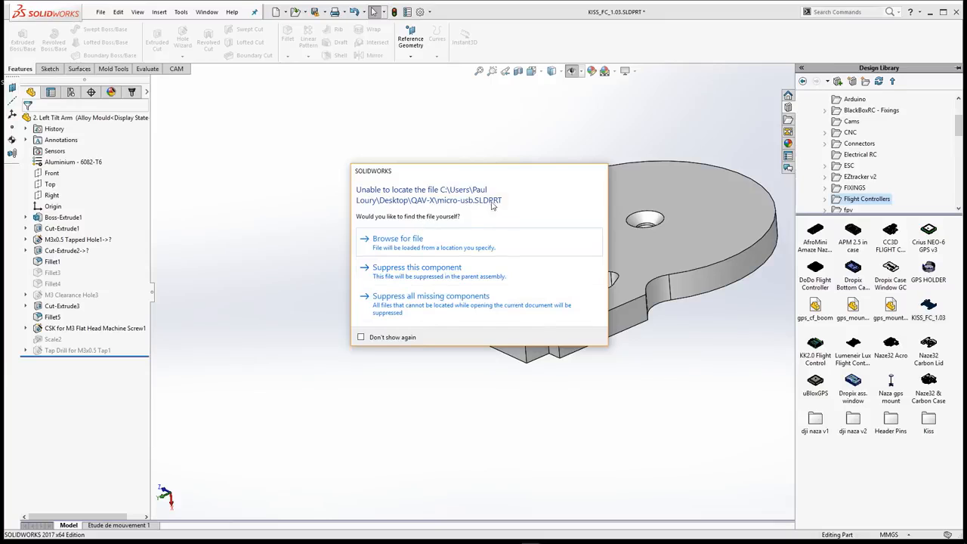
pyautogui.click(459, 297)
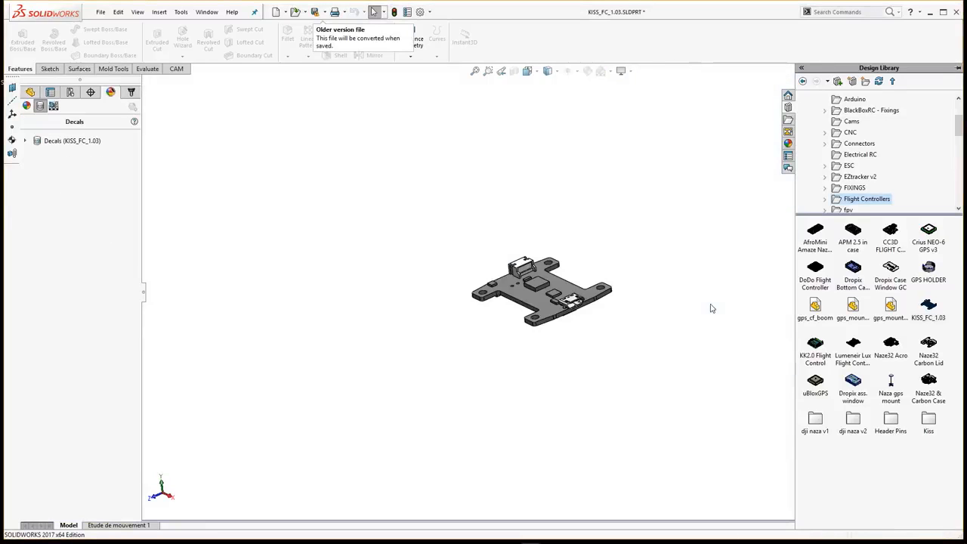
pyautogui.scroll(-5, 568, 292)
pyautogui.moveTo(557, 285); pyautogui.dragTo(696, 211, button='middle')
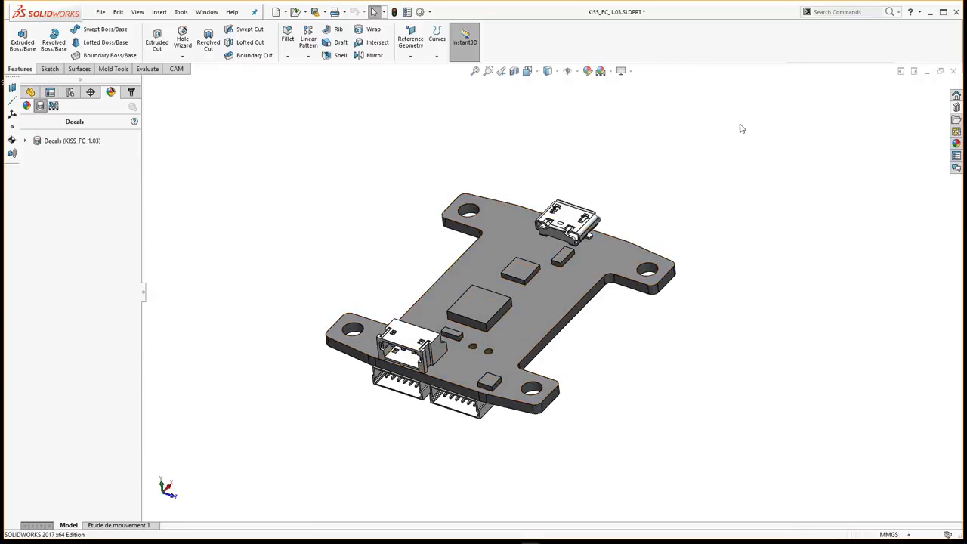
pyautogui.click(954, 71)
pyautogui.click(546, 297)
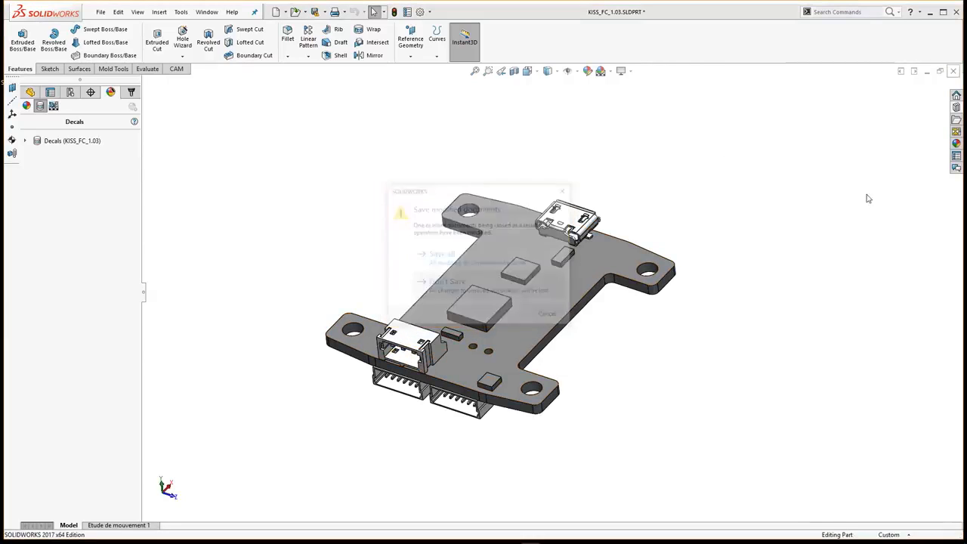
# Enlarge the Design Library's folder tree and browse the fpv, ESC, Lipos, Gimbals and Cams folders
pyautogui.click(956, 107)
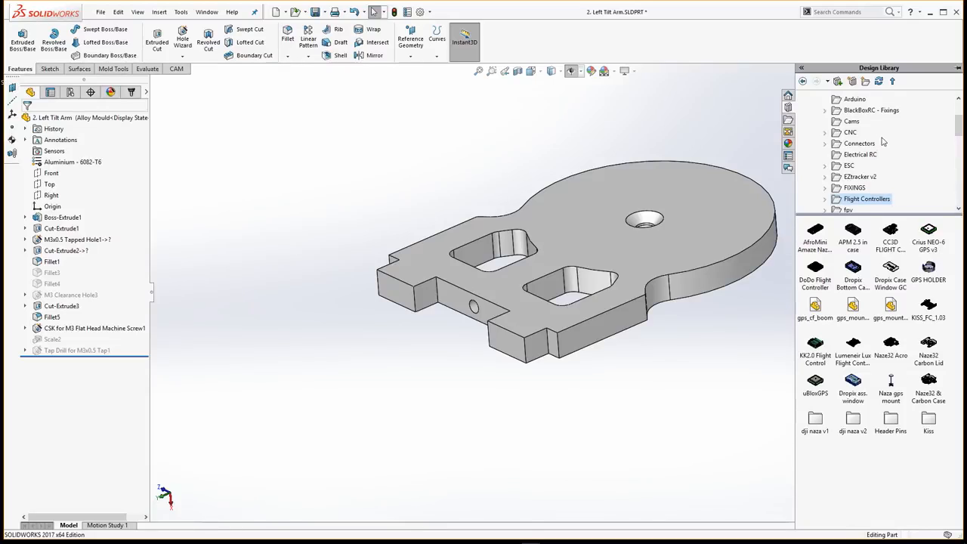
pyautogui.moveTo(942, 216); pyautogui.dragTo(930, 321)
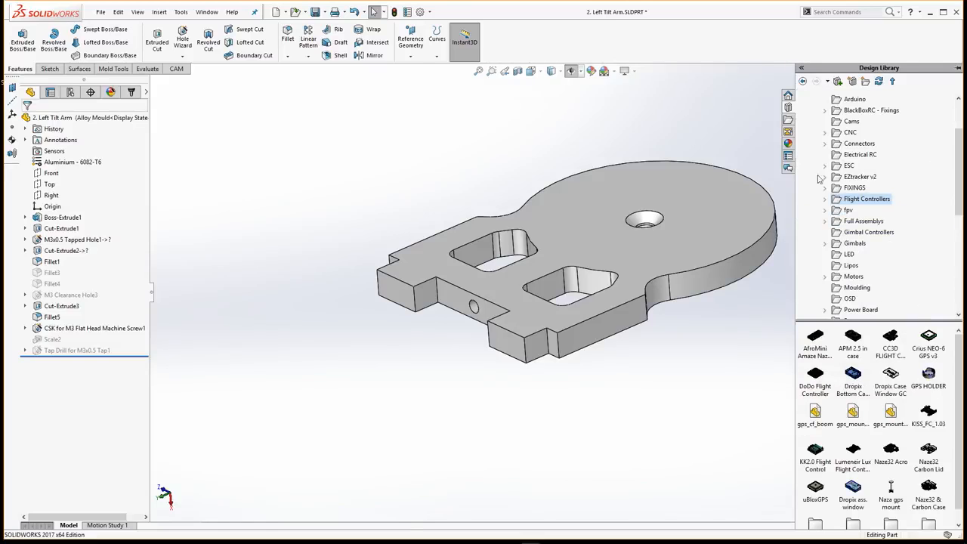
pyautogui.click(849, 210)
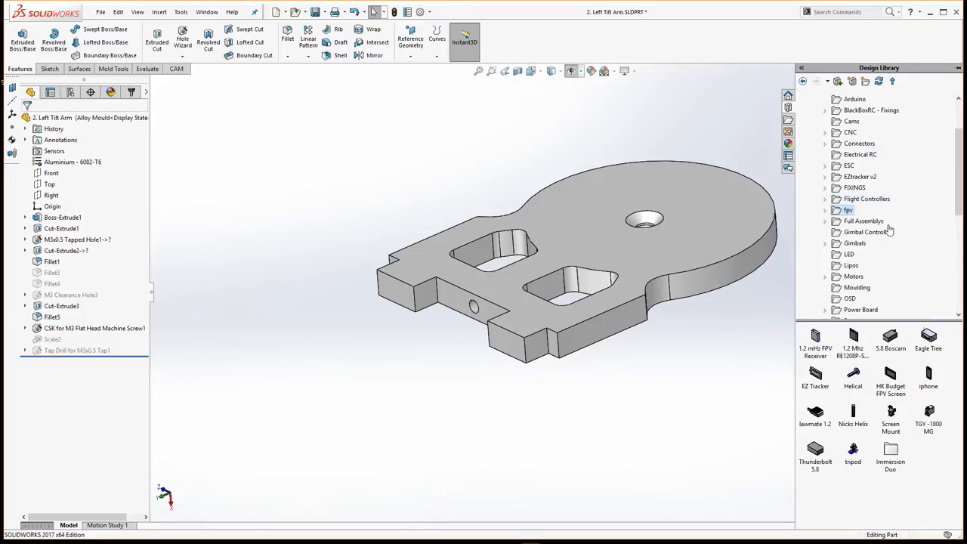
pyautogui.click(849, 165)
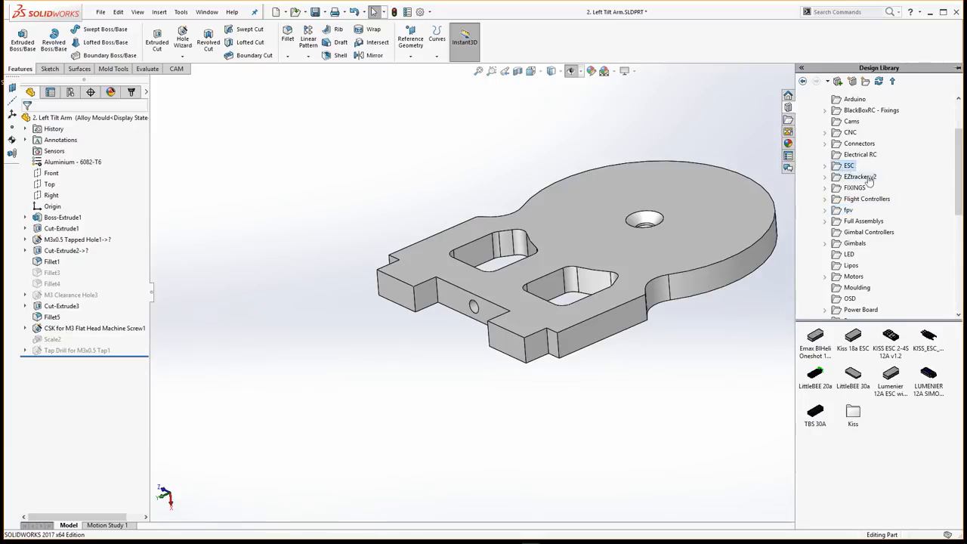
pyautogui.click(855, 268)
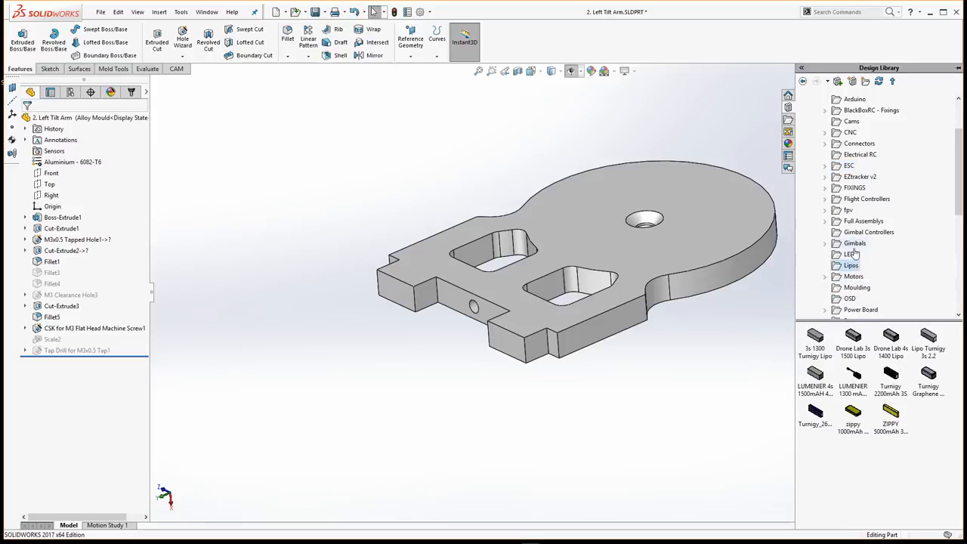
pyautogui.click(866, 245)
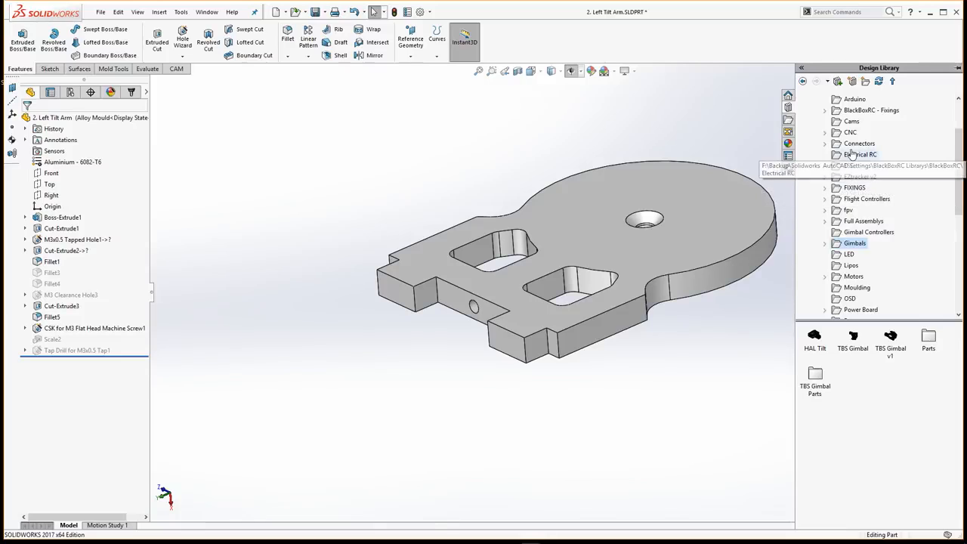
pyautogui.click(851, 121)
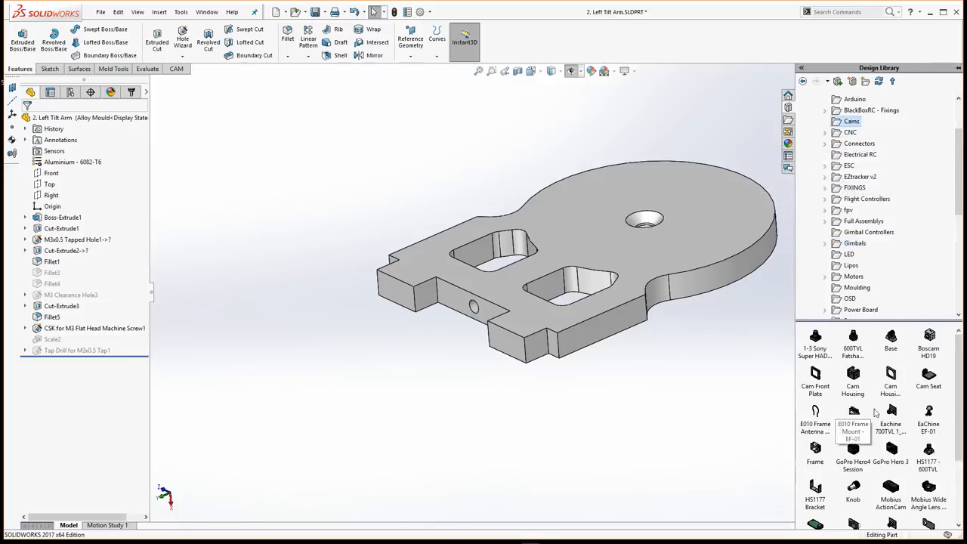
# Open the HS1177 - 600TVL camera part from the Cams folder and inspect it up close
pyautogui.moveTo(960, 382); pyautogui.dragTo(614, 430)
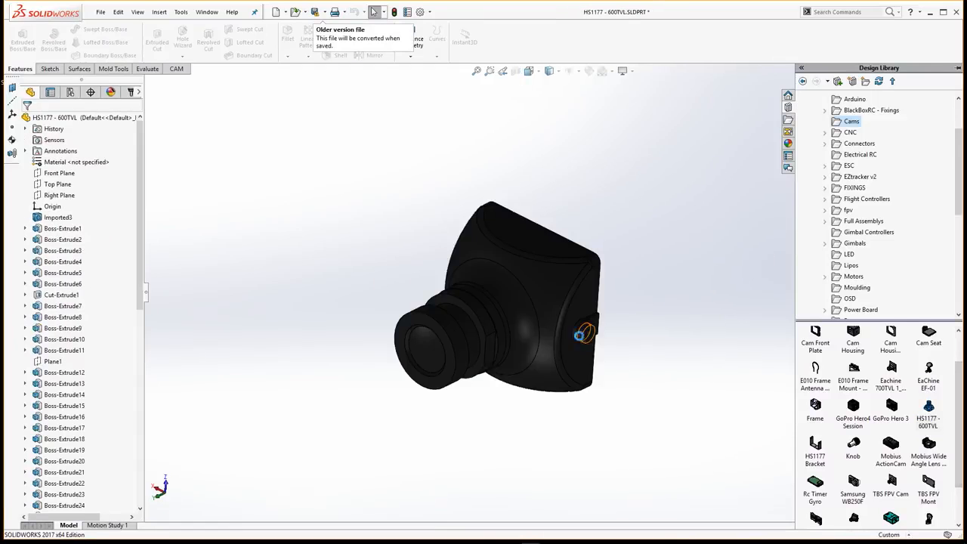
pyautogui.click(480, 284)
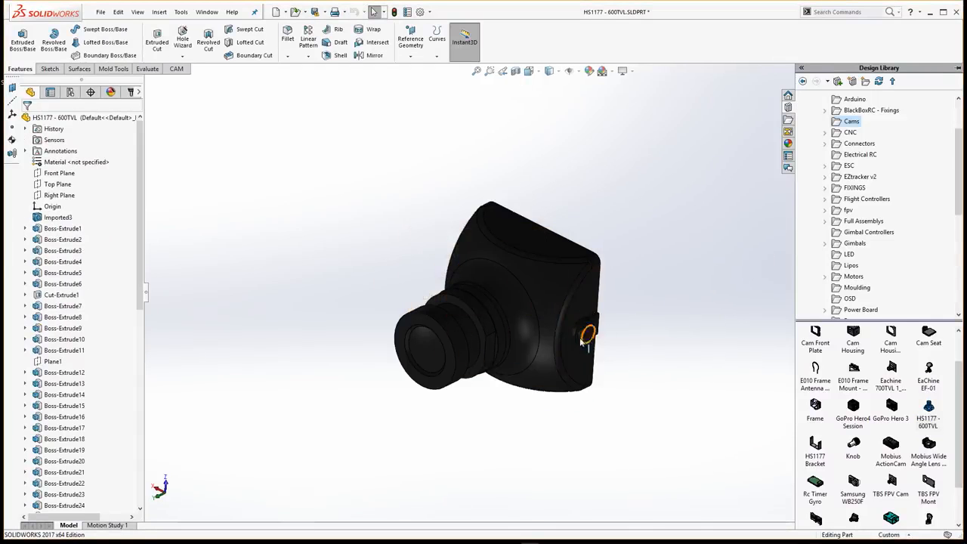
pyautogui.scroll(-2, 579, 336)
pyautogui.moveTo(551, 317); pyautogui.dragTo(587, 448, button='middle')
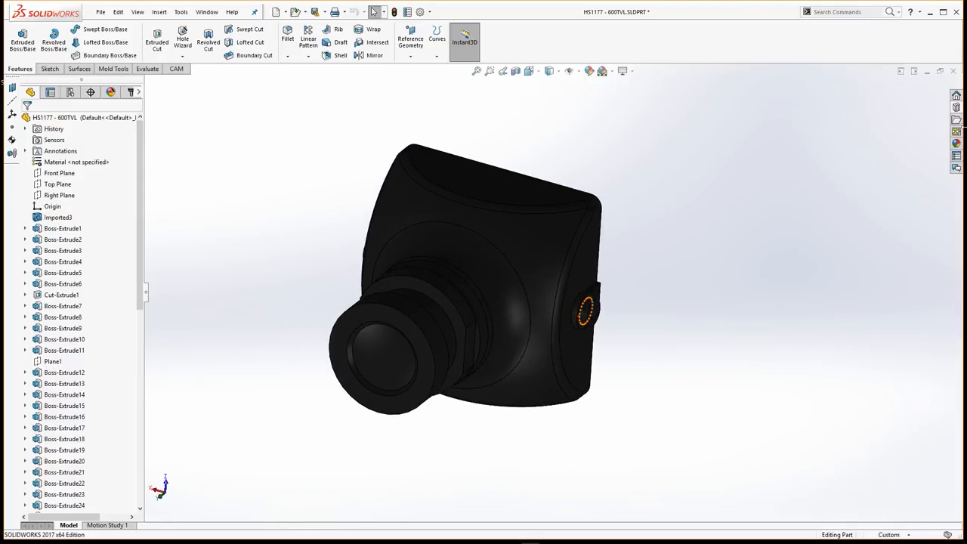
# Show the task pane's File Explorer and Custom Properties pages
pyautogui.click(957, 118)
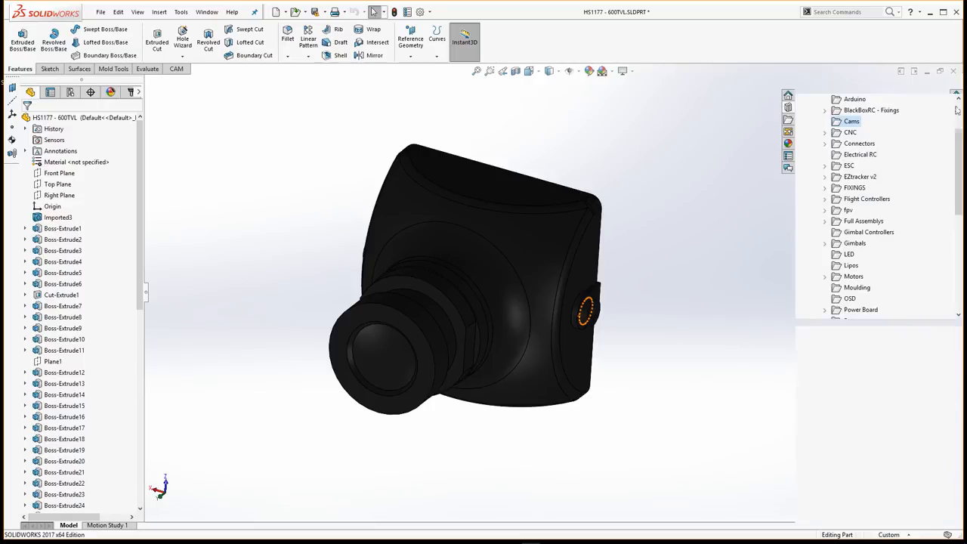
pyautogui.click(789, 120)
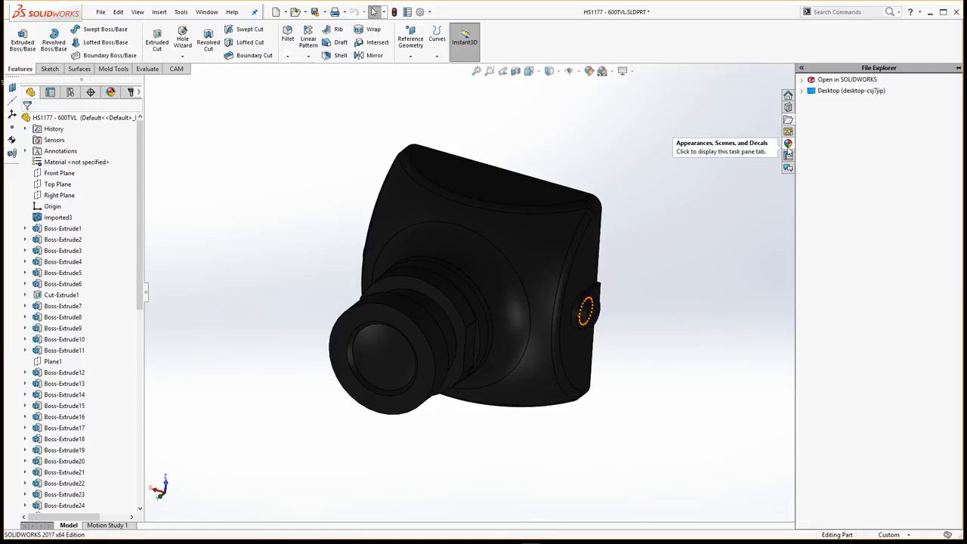
pyautogui.click(789, 155)
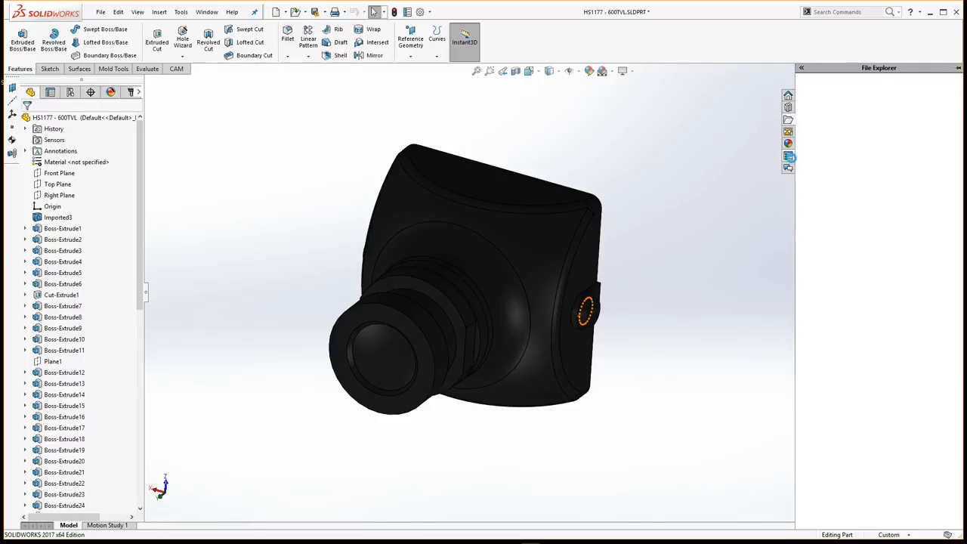
# Collapse the task pane and close the HS1177 - 600TVL part without saving, keeping 2. Left Tilt Arm open
pyautogui.click(789, 96)
pyautogui.click(755, 218)
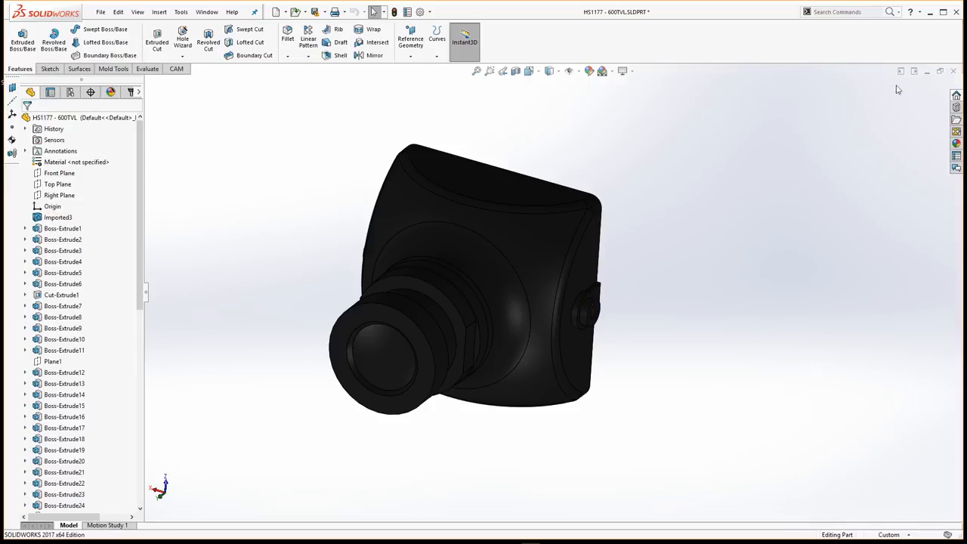
pyautogui.click(954, 71)
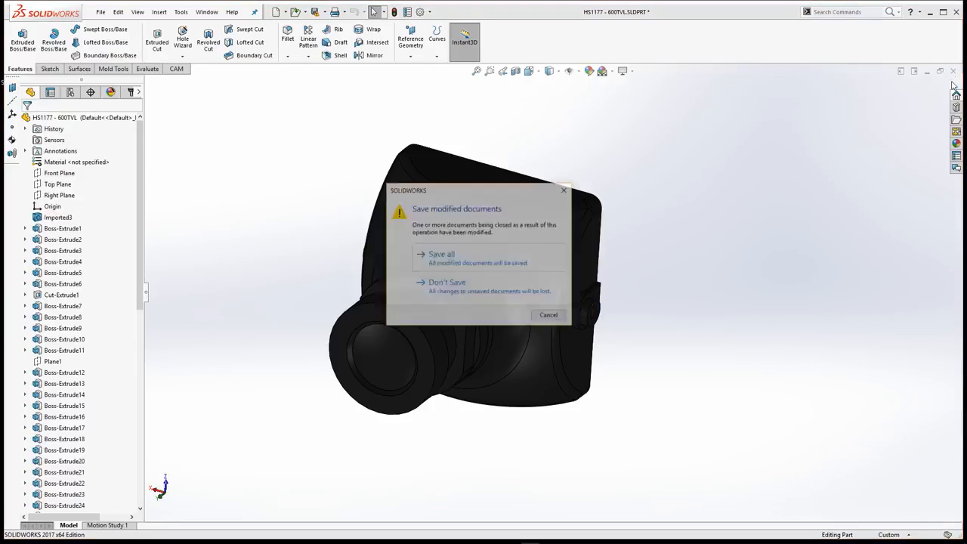
pyautogui.click(479, 296)
pyautogui.click(954, 71)
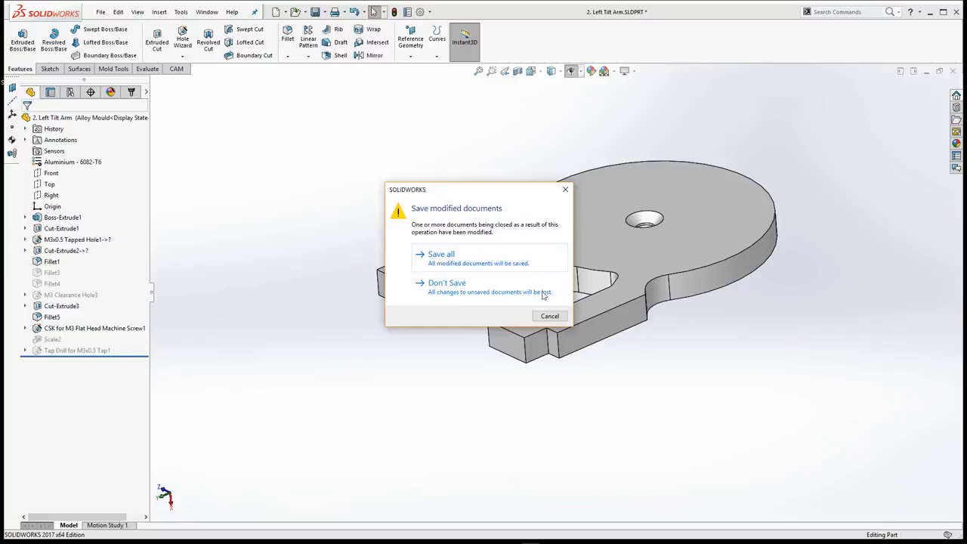
pyautogui.click(548, 317)
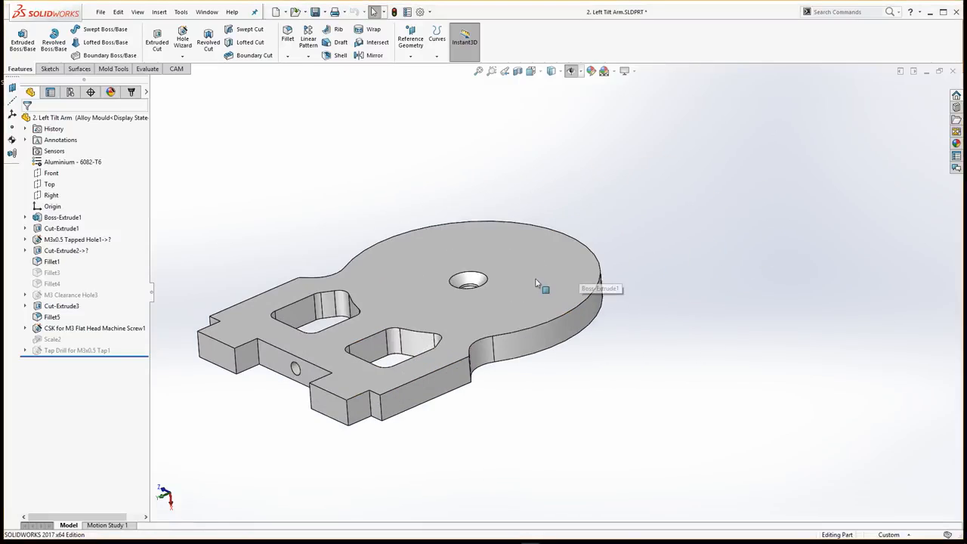
# Roll the tilt arm back to before Boss-Extrude1, and forward again to just after that feature
pyautogui.scroll(5, 536, 284)
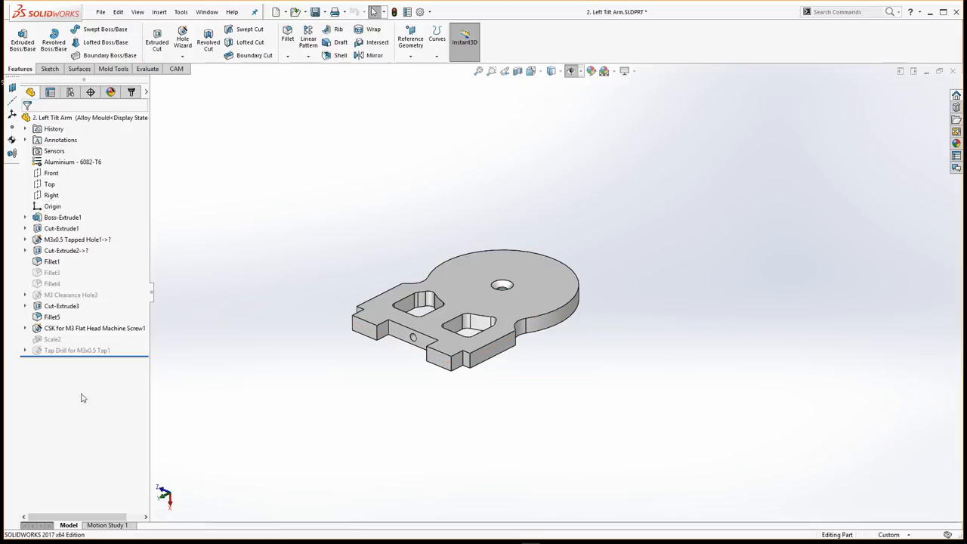
pyautogui.click(135, 355)
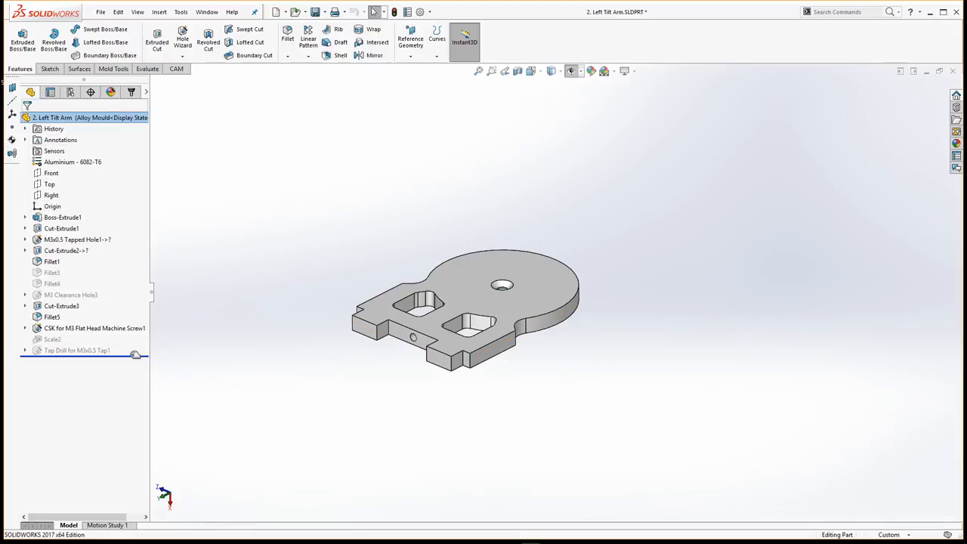
pyautogui.moveTo(131, 353); pyautogui.dragTo(118, 212)
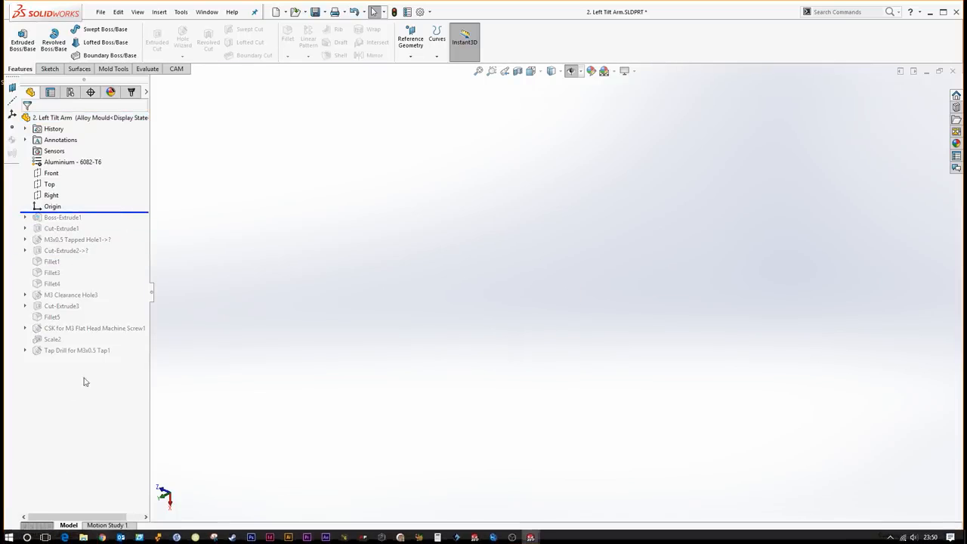
pyautogui.moveTo(124, 214); pyautogui.dragTo(127, 223)
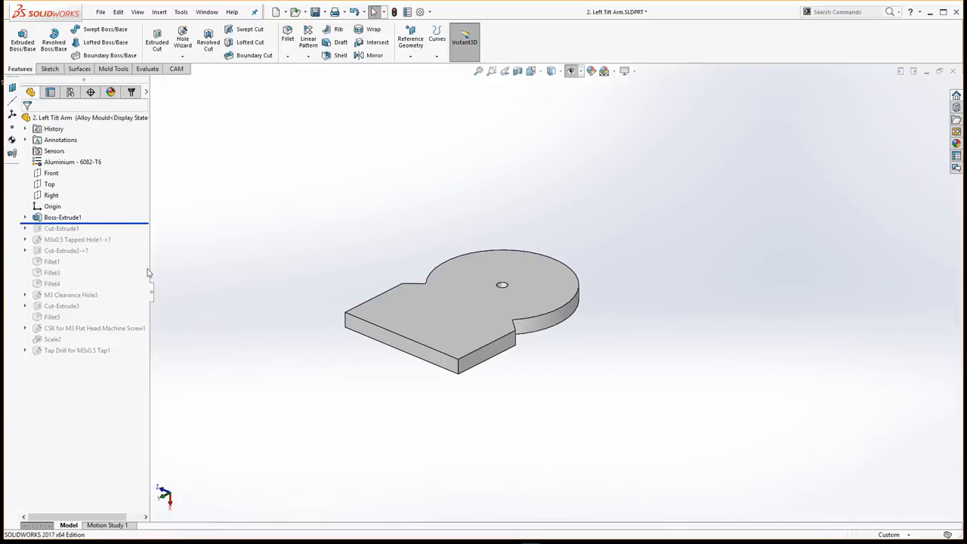
# Expand Boss-Extrude1 and highlight the feature and its Sketch1 to examine the base shape's dimensions
pyautogui.click(35, 219)
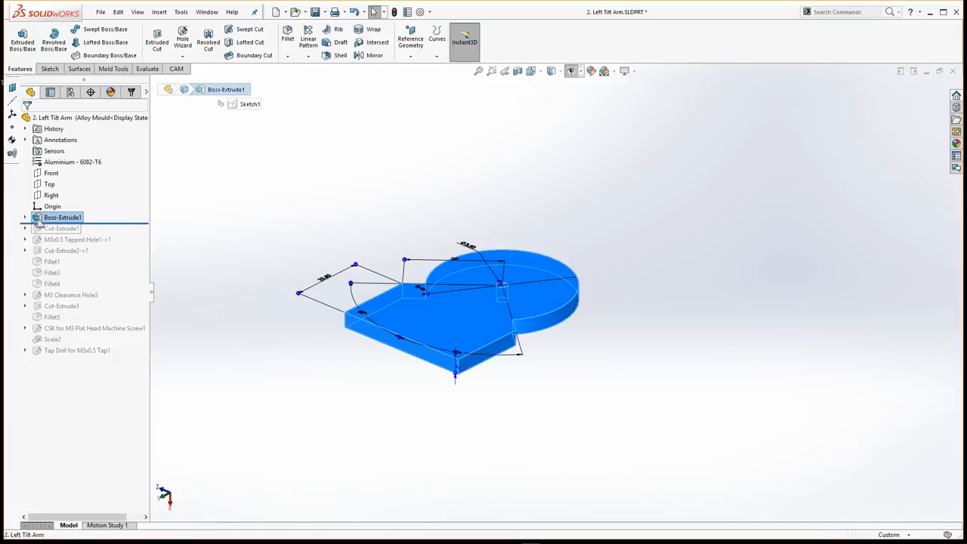
pyautogui.click(24, 217)
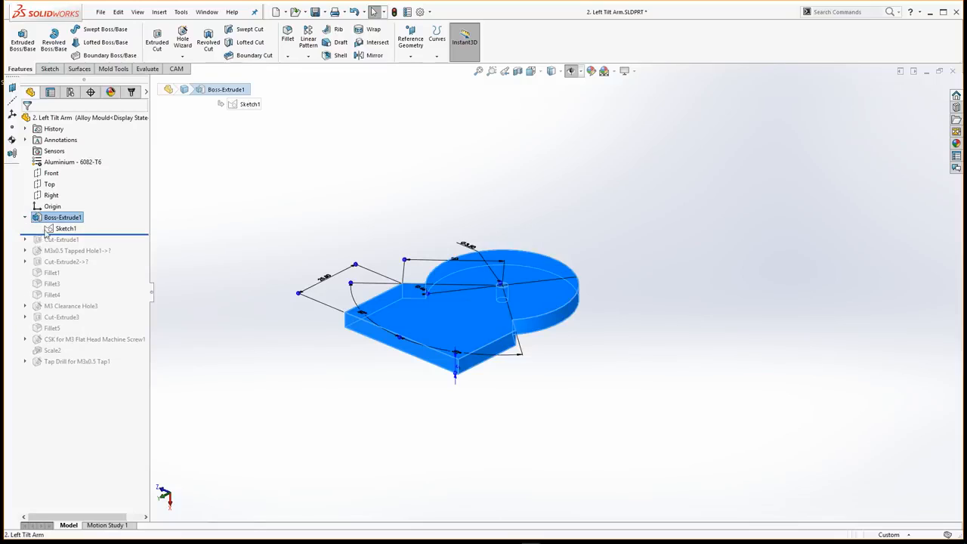
pyautogui.click(48, 229)
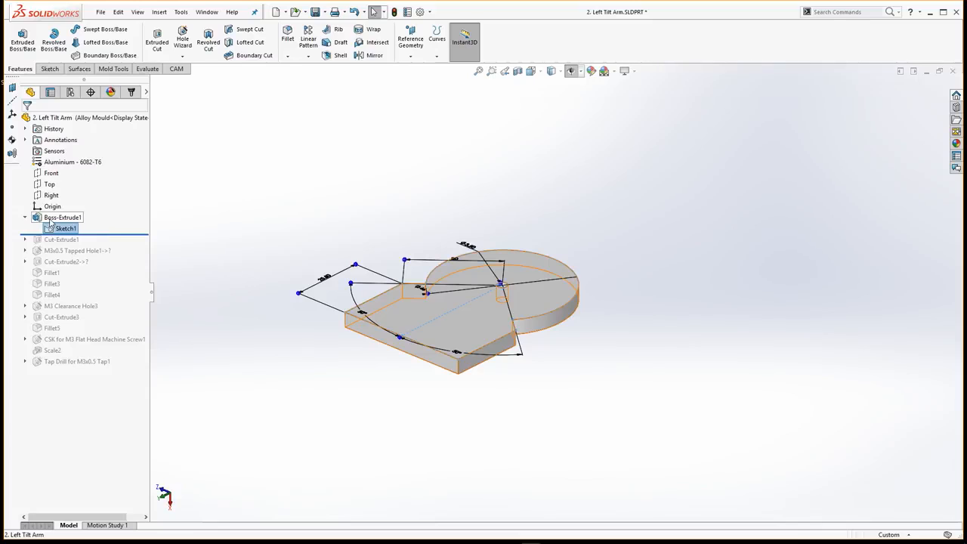
pyautogui.click(49, 219)
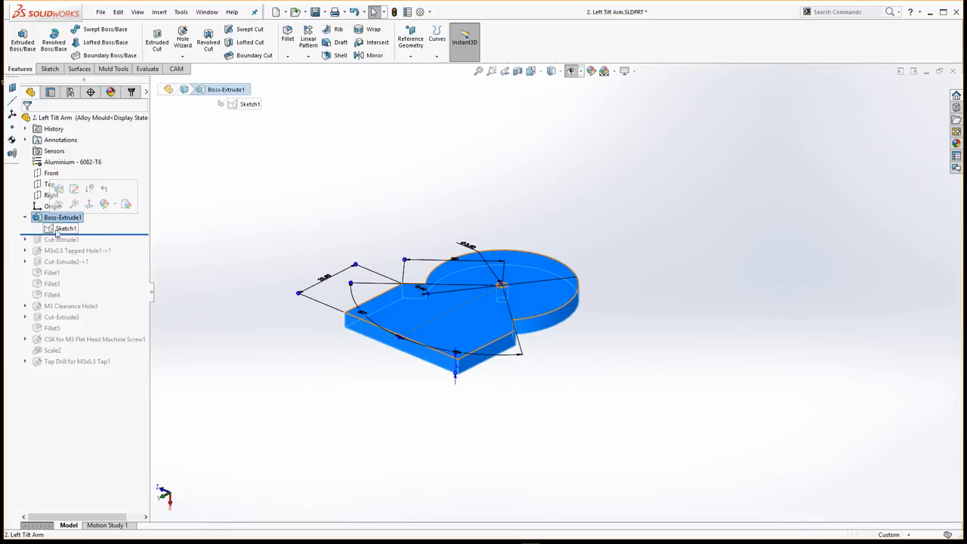
# Collapse Boss-Extrude1 and roll the model forward past Cut-Extrude1 to the end of the feature history
pyautogui.click(25, 218)
pyautogui.moveTo(92, 223); pyautogui.dragTo(92, 235)
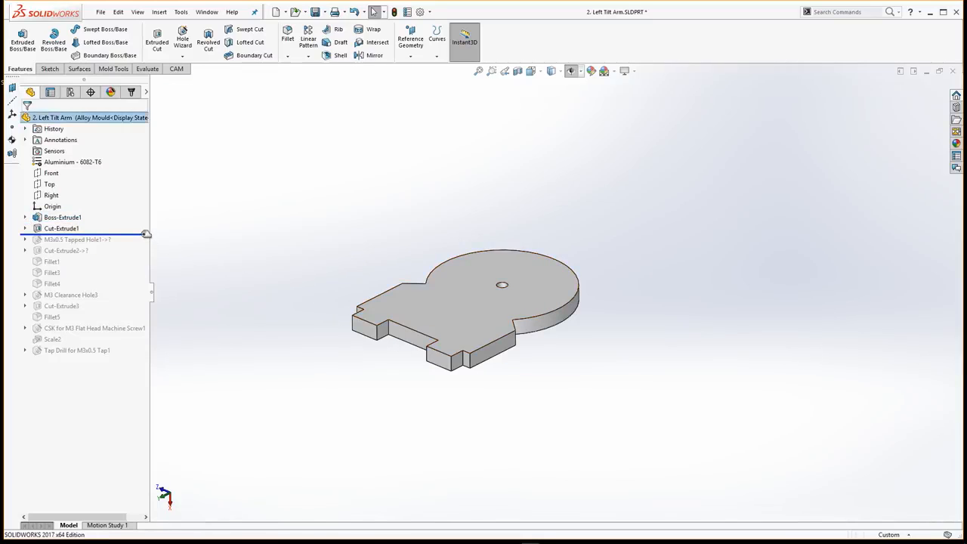
pyautogui.moveTo(147, 235); pyautogui.dragTo(128, 357)
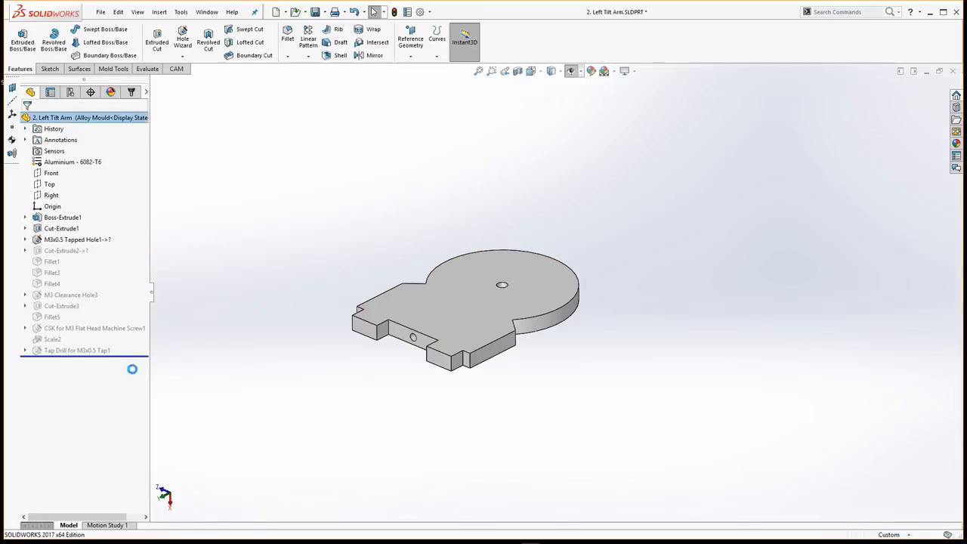
# Highlight Boss-Extrude1, the M3x0.5 tap drill and the M3 flat head countersink, and examine the countersink's Sketch9
pyautogui.click(83, 218)
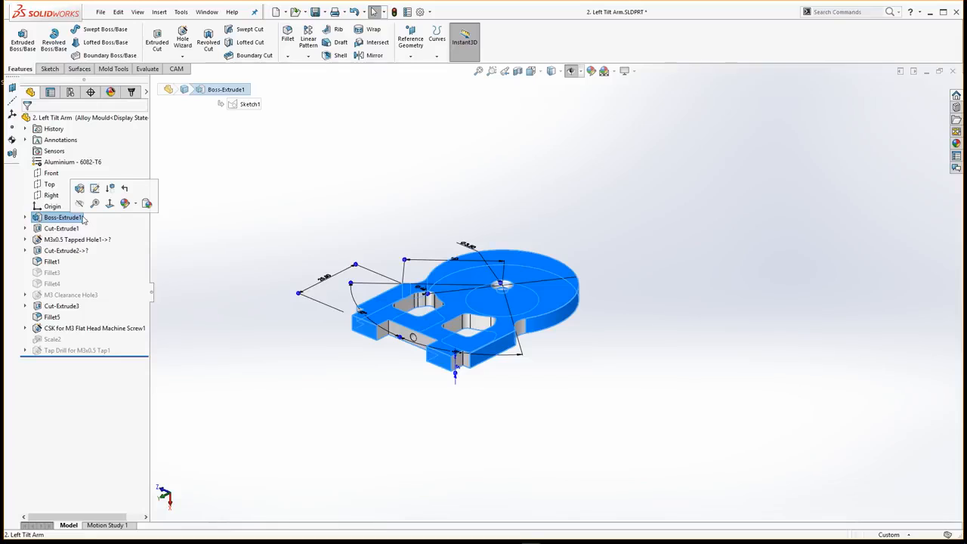
pyautogui.click(83, 349)
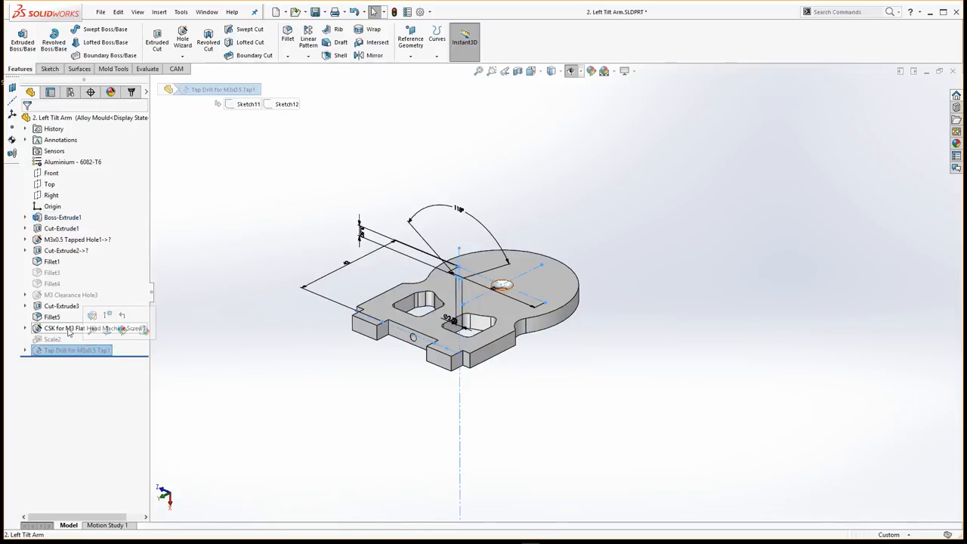
pyautogui.click(70, 329)
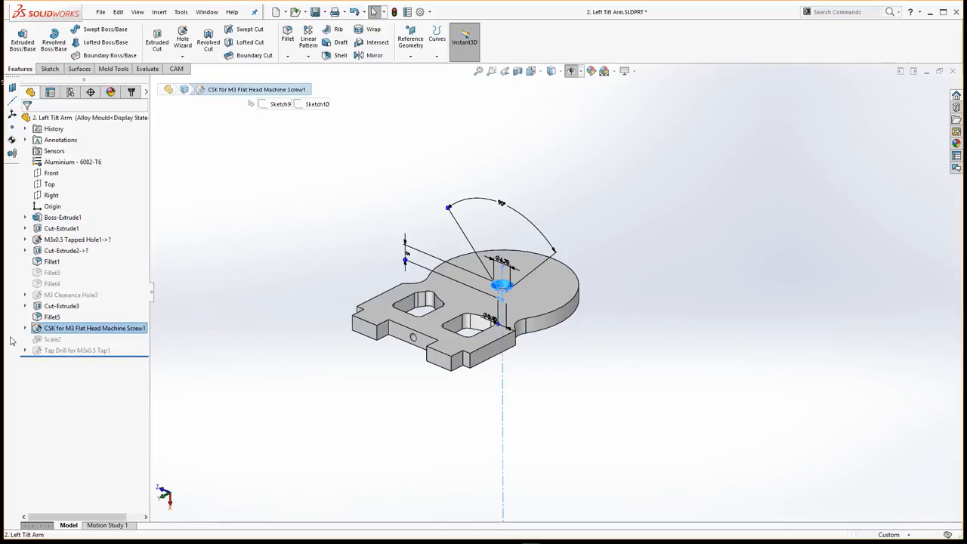
pyautogui.click(26, 329)
pyautogui.click(63, 340)
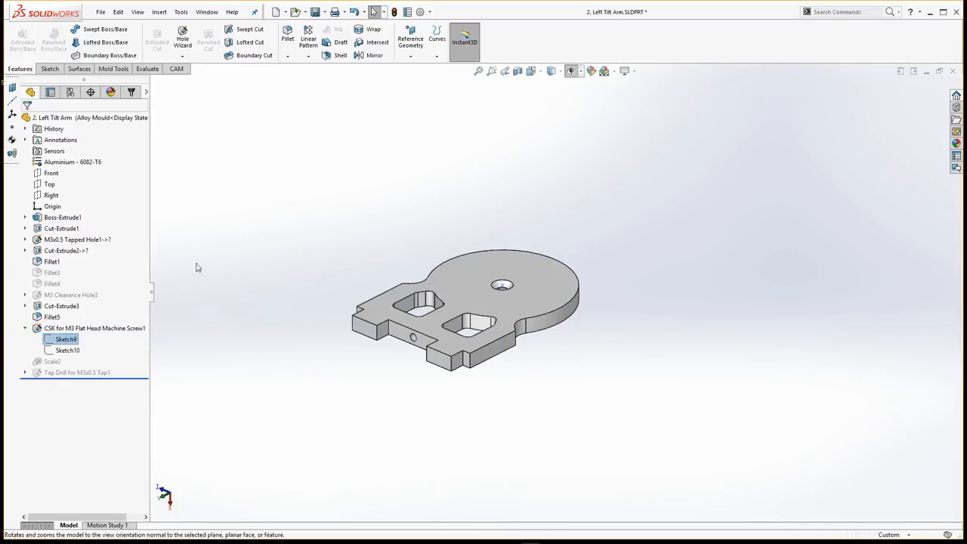
pyautogui.click(259, 236)
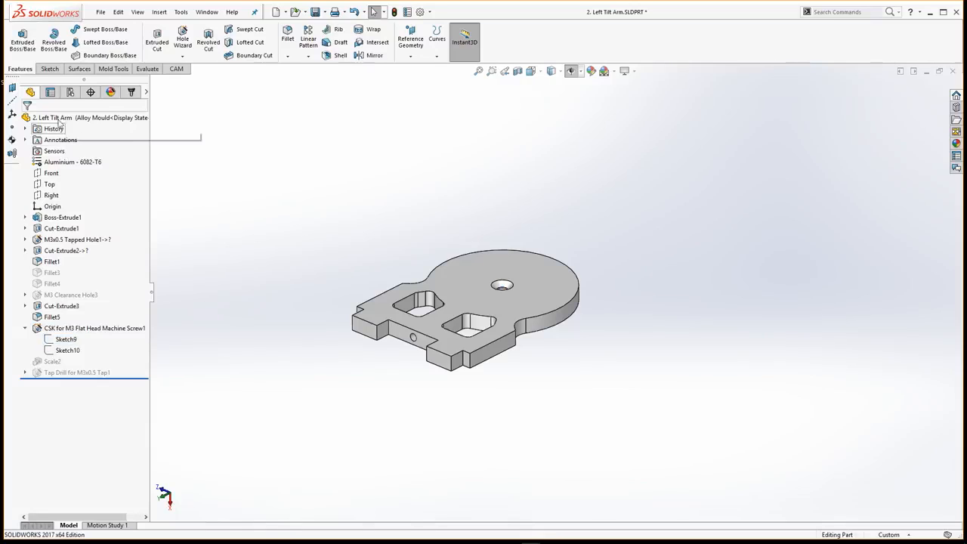
# Show the part's property and configuration pages, look at the options for adding a configuration, and view the arm's underside
pyautogui.click(50, 94)
pyautogui.click(70, 92)
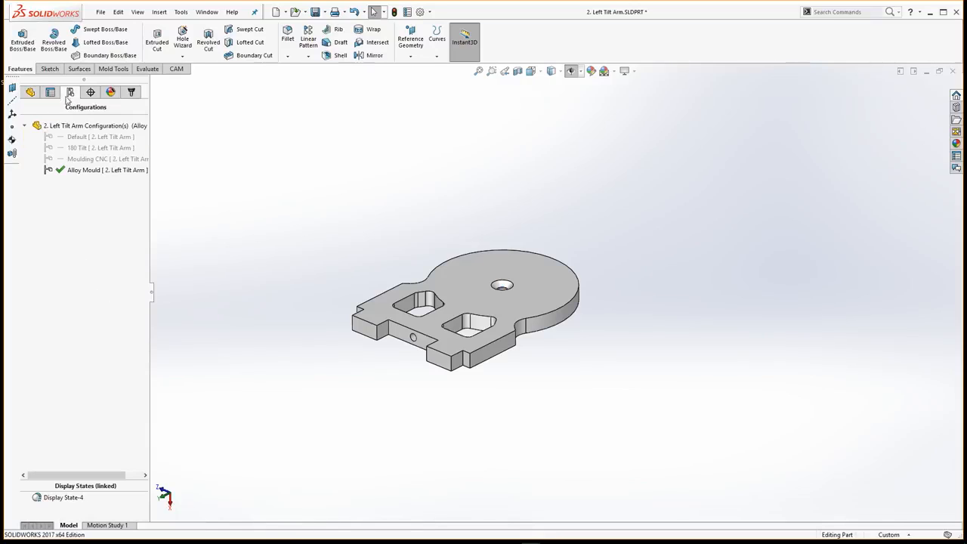
pyautogui.rightClick(87, 223)
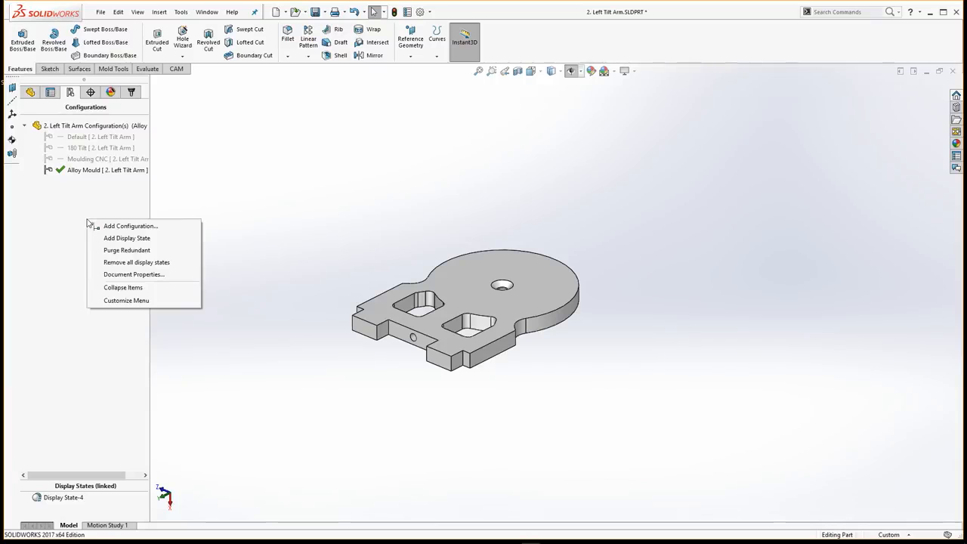
pyautogui.click(358, 158)
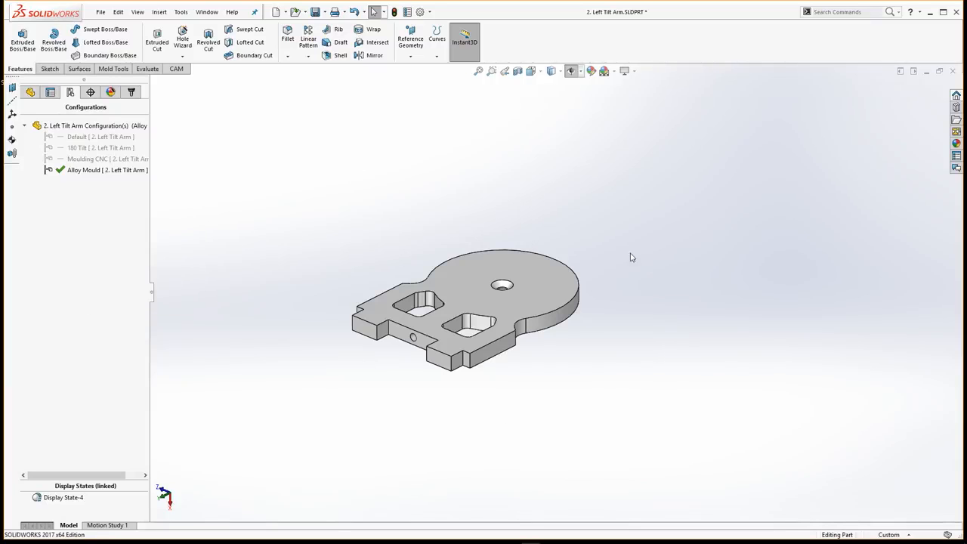
pyautogui.moveTo(578, 279); pyautogui.dragTo(486, 129, button='middle')
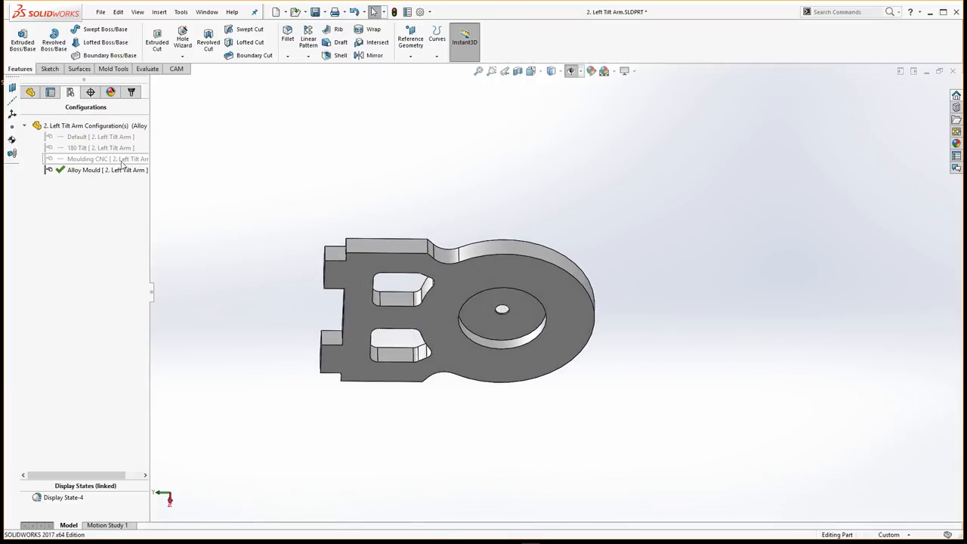
# Switch the part between the Moulding CNC and Alloy Mould configurations, finishing with 180 Tilt active
pyautogui.doubleClick(94, 159)
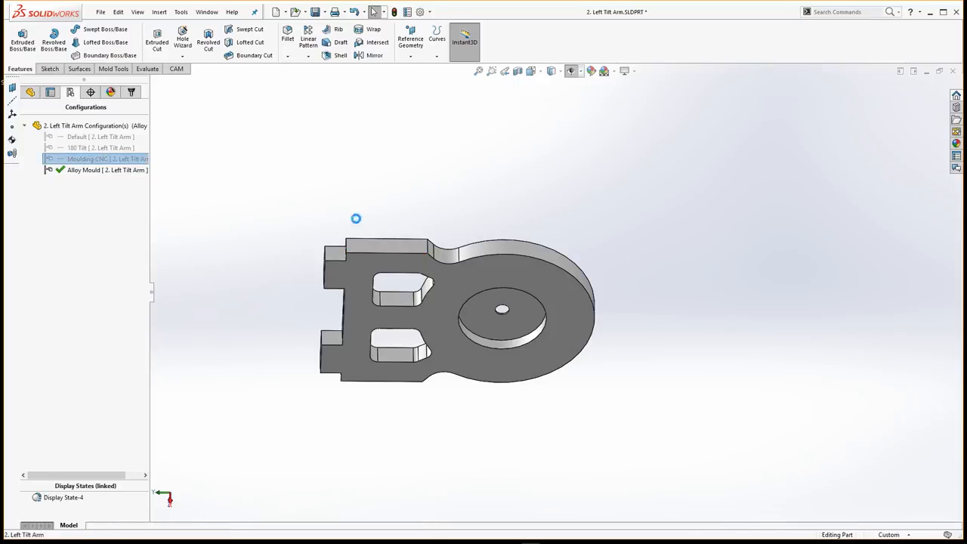
pyautogui.moveTo(533, 298); pyautogui.dragTo(454, 318, button='middle')
pyautogui.doubleClick(113, 171)
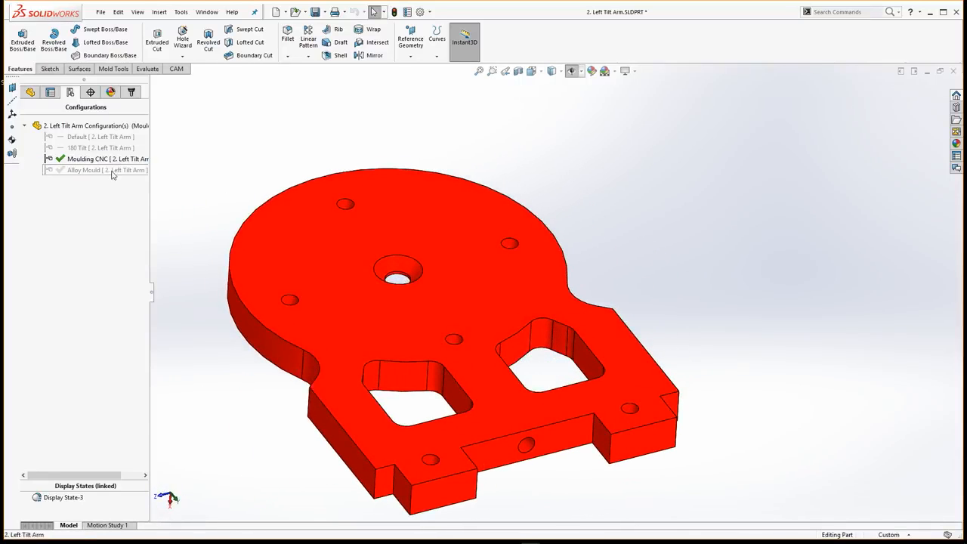
pyautogui.doubleClick(113, 160)
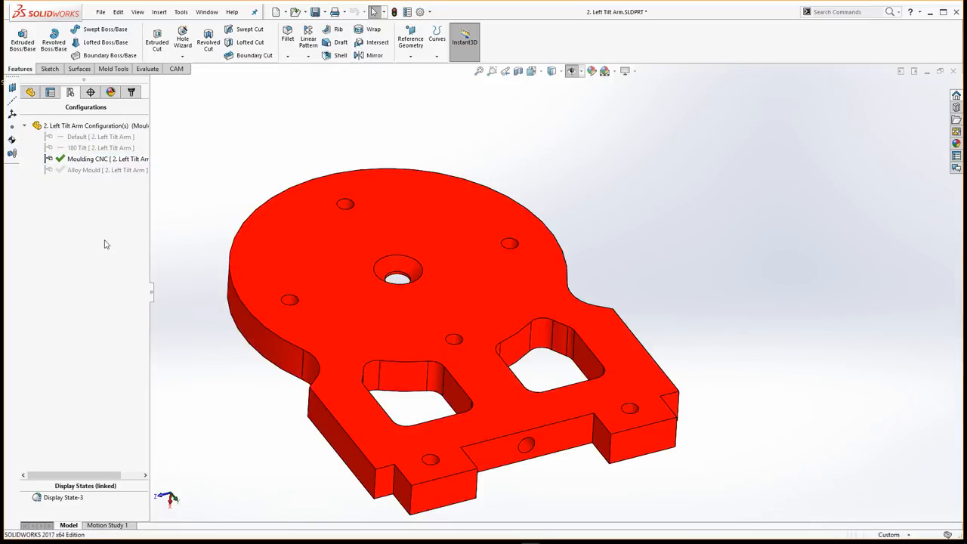
pyautogui.doubleClick(89, 149)
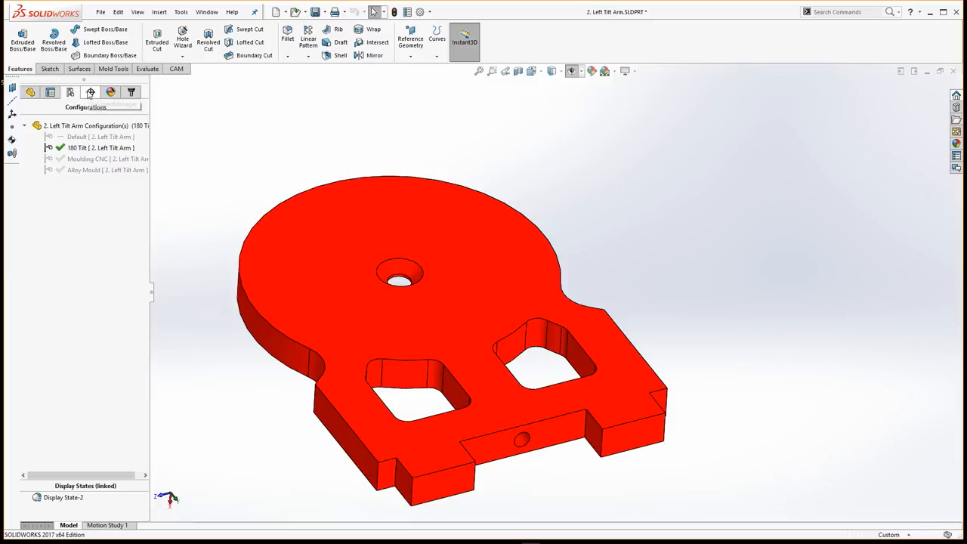
# Display the part's list of appearances and remove the CAM group from the CommandManager
pyautogui.click(90, 92)
pyautogui.click(110, 91)
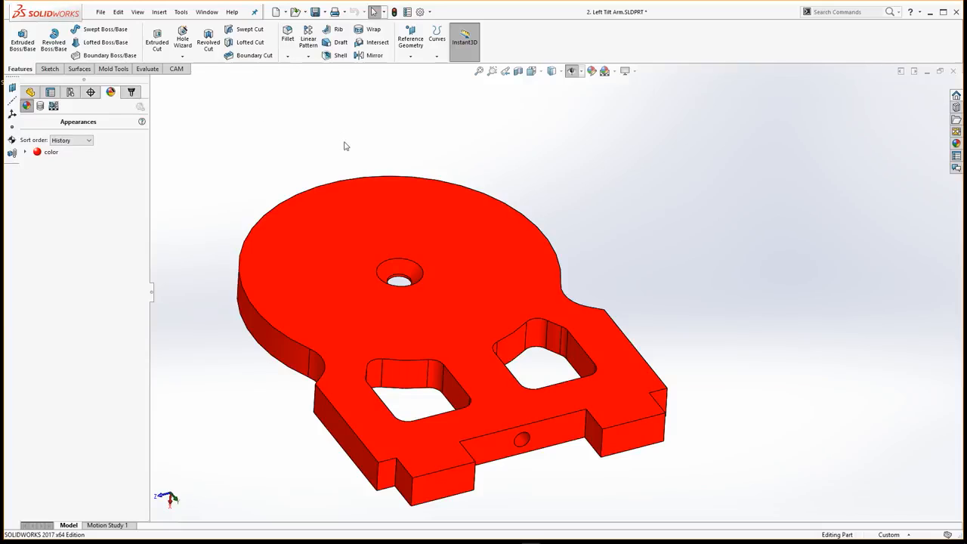
pyautogui.rightClick(175, 69)
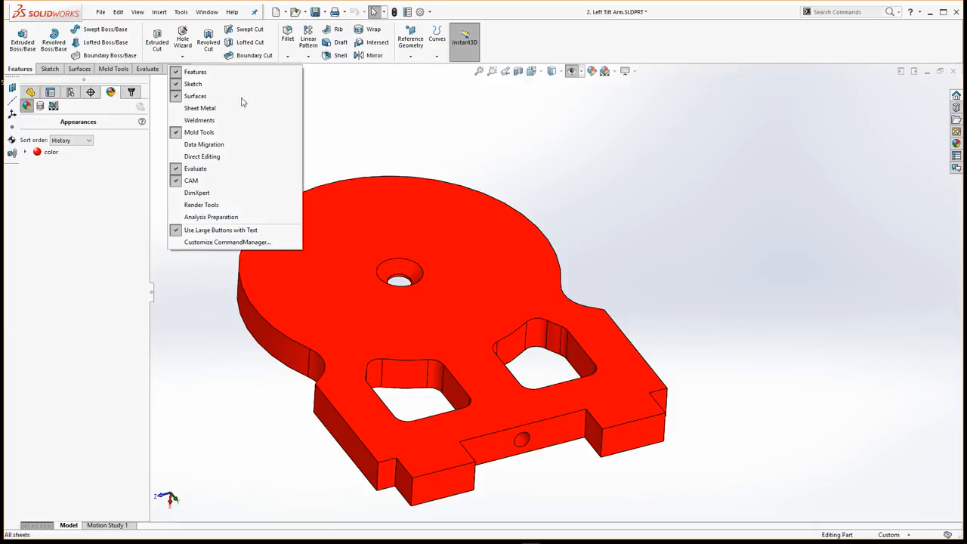
pyautogui.click(253, 180)
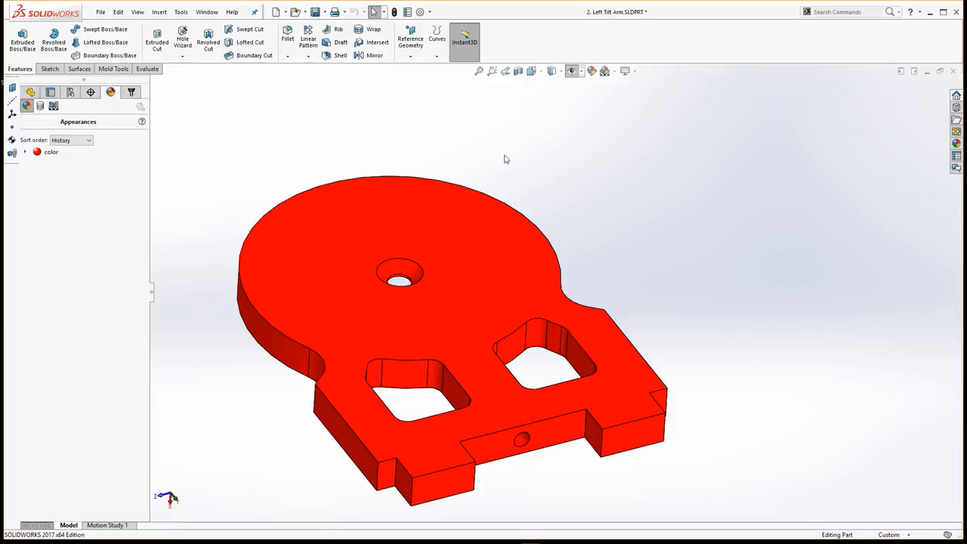
# Hide and restore the manager pane beside the graphics area twice
pyautogui.click(151, 296)
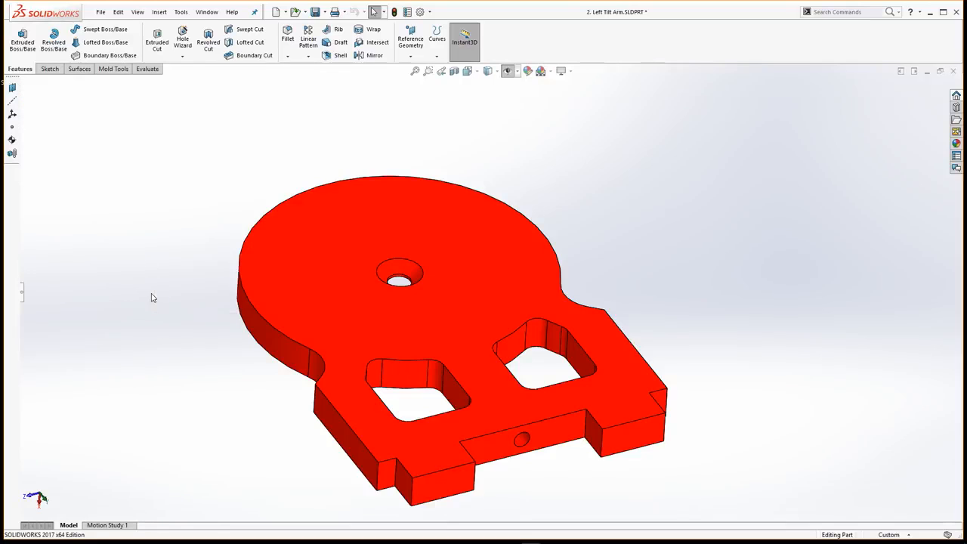
pyautogui.click(27, 293)
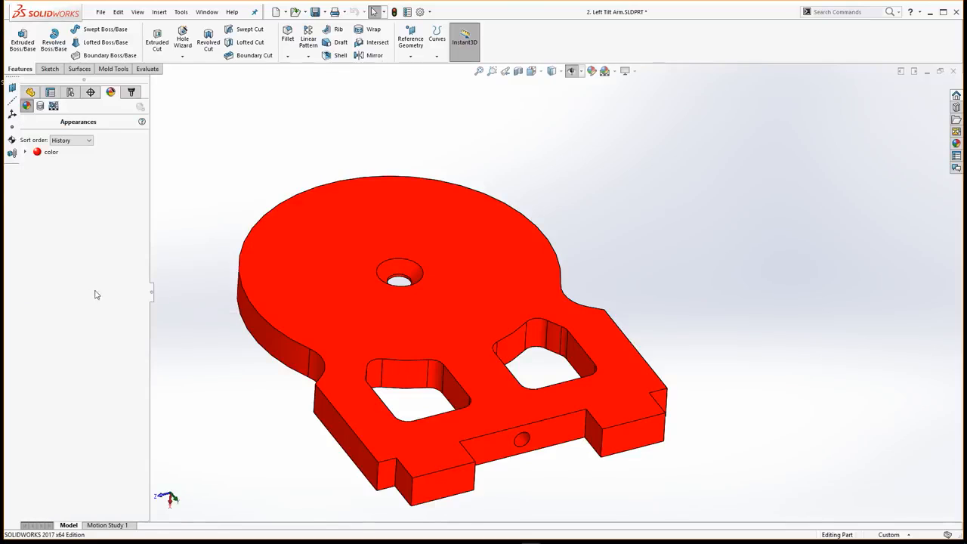
pyautogui.click(152, 295)
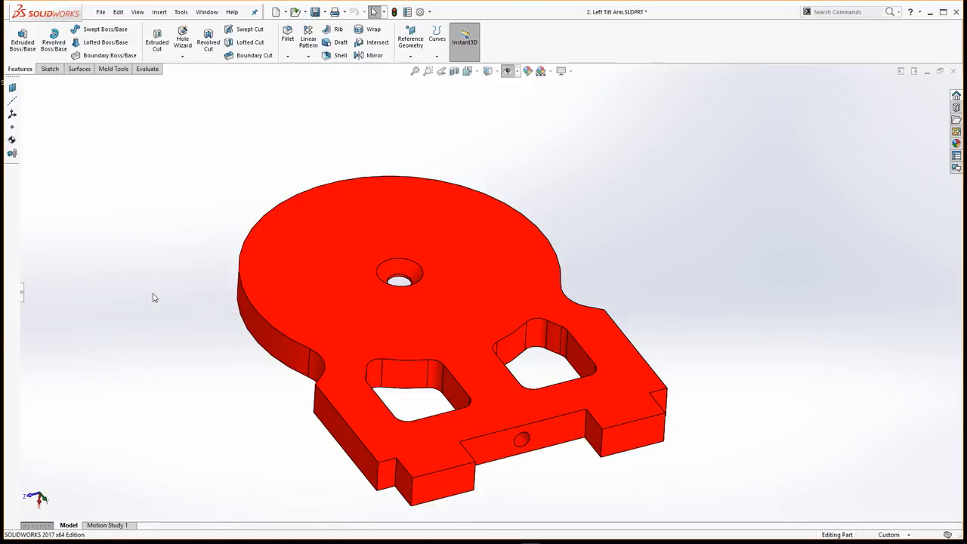
pyautogui.click(23, 296)
pyautogui.scroll(-3, 474, 260)
pyautogui.moveTo(474, 261); pyautogui.dragTo(499, 278, button='middle')
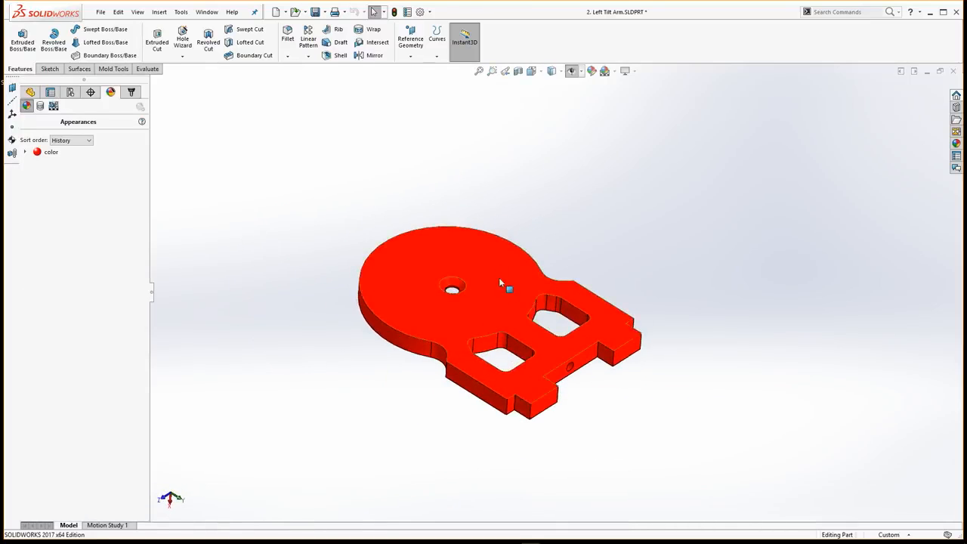
pyautogui.scroll(-2, 494, 294)
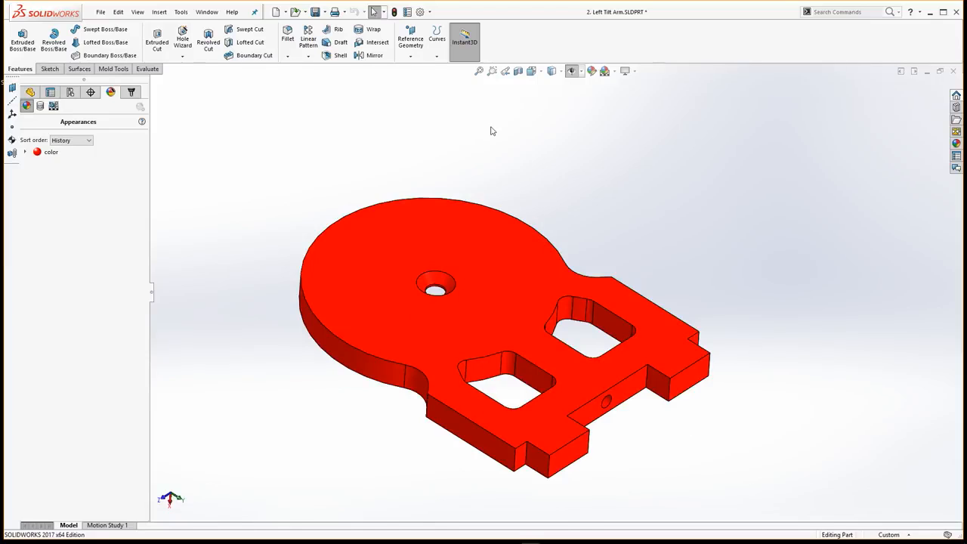
# Show the general system options, move their dialog clear of the manager pane, and close it
pyautogui.click(430, 13)
pyautogui.click(435, 25)
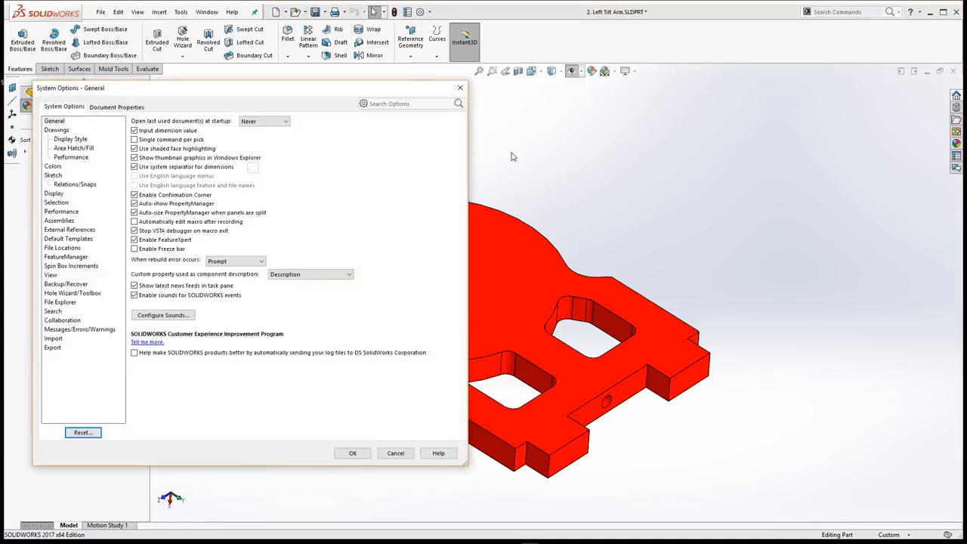
pyautogui.moveTo(385, 87); pyautogui.dragTo(661, 116)
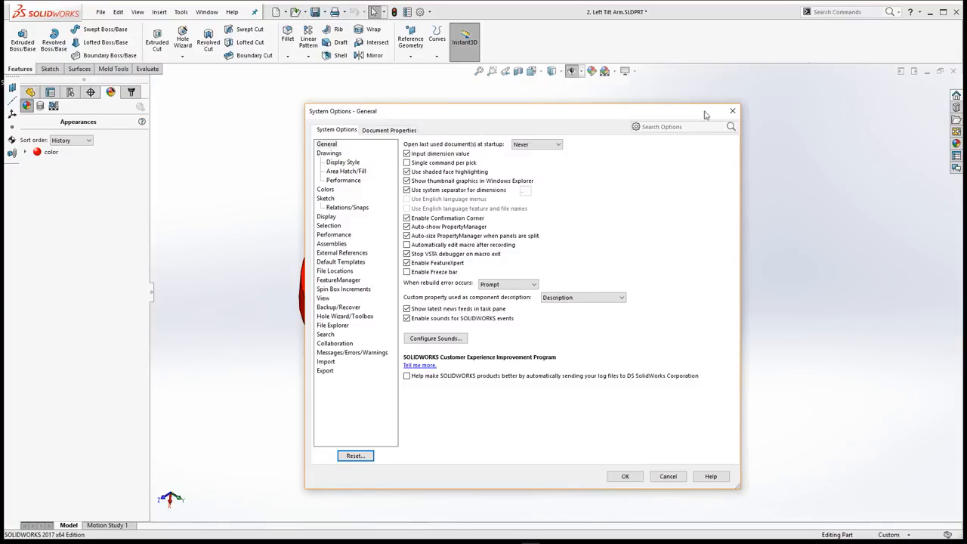
pyautogui.click(732, 111)
# From the performance options, go to image quality and raise both the shaded and wireframe resolutions to the start of the red high range
pyautogui.click(429, 11)
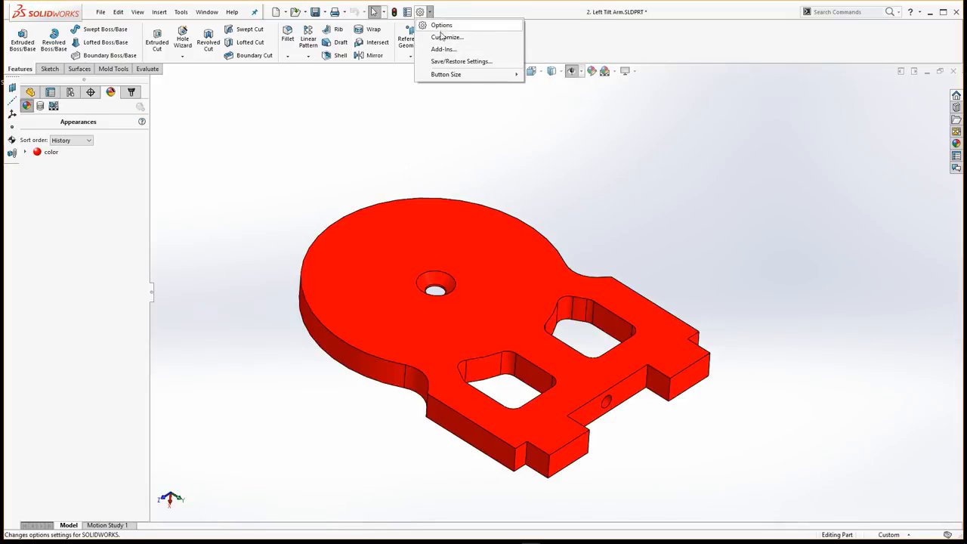
pyautogui.click(441, 26)
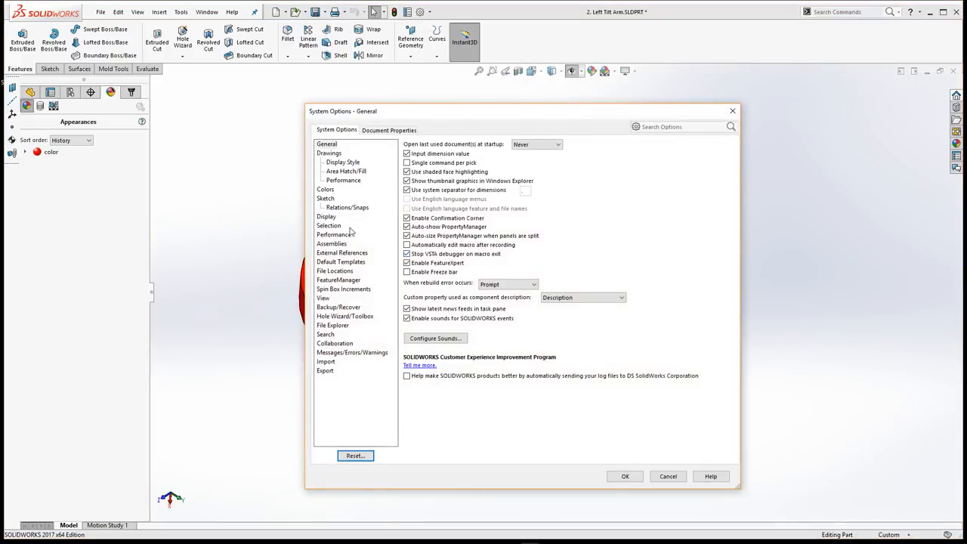
pyautogui.click(341, 237)
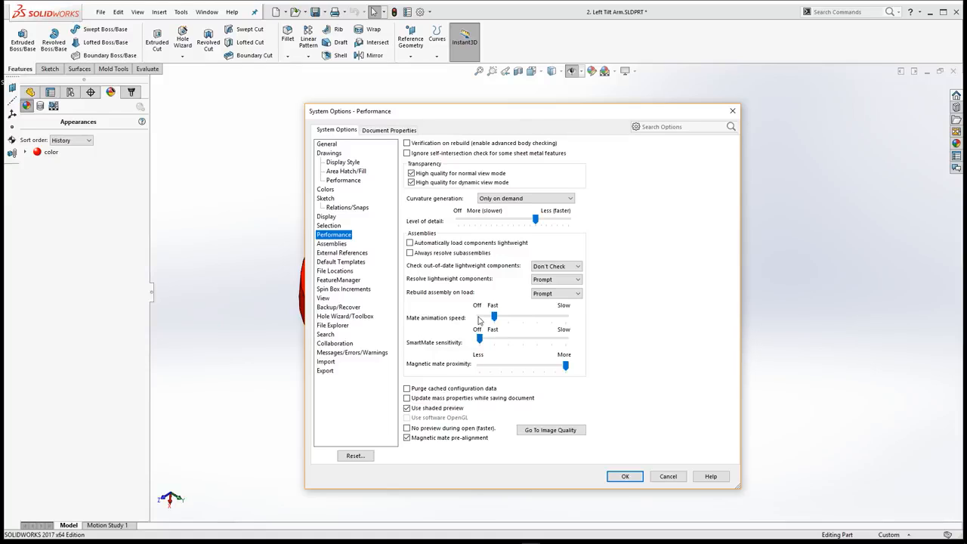
pyautogui.click(551, 430)
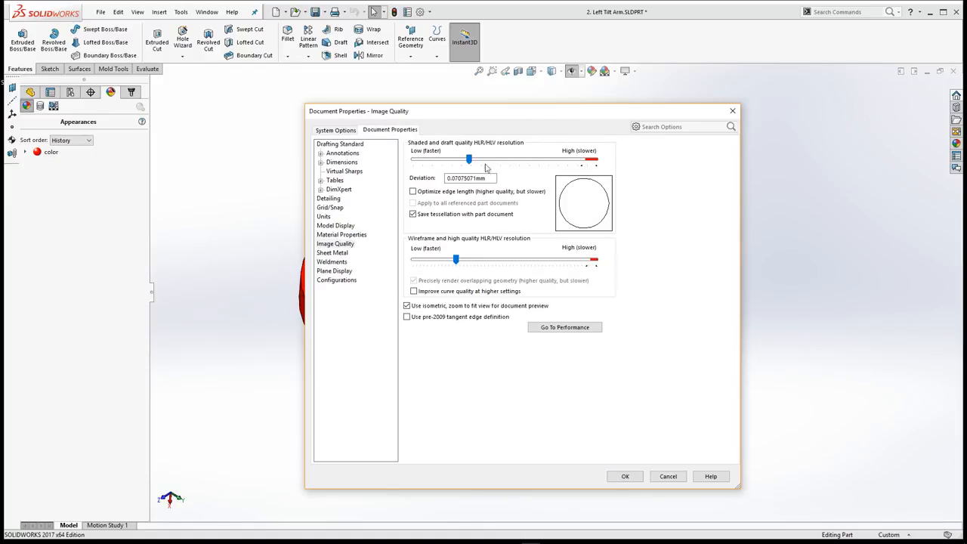
pyautogui.moveTo(470, 161)
pyautogui.mouseDown()
pyautogui.moveTo(422, 161)
pyautogui.moveTo(533, 160)
pyautogui.moveTo(584, 173)
pyautogui.mouseUp()
pyautogui.moveTo(457, 260)
pyautogui.mouseDown()
pyautogui.moveTo(595, 269)
pyautogui.moveTo(587, 269)
pyautogui.mouseUp()
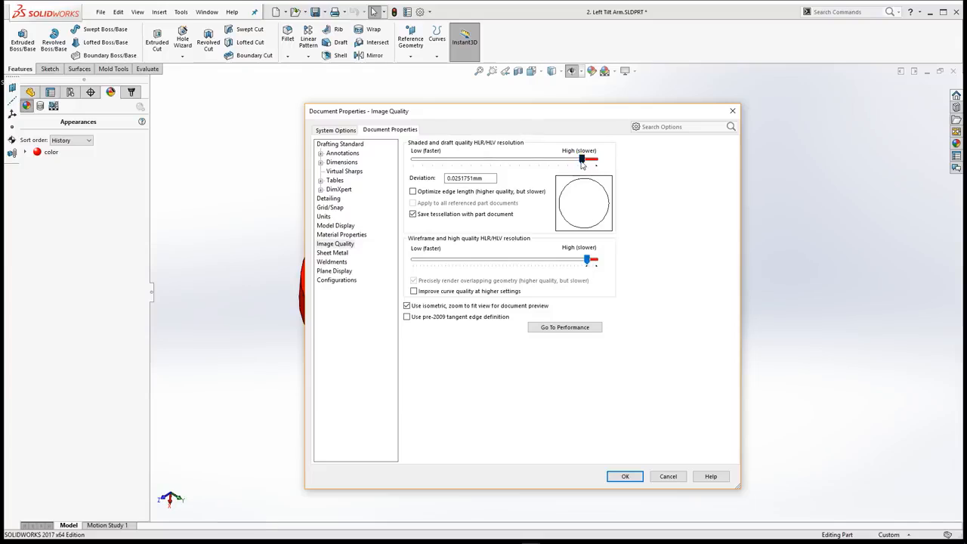
pyautogui.moveTo(582, 161)
pyautogui.mouseDown()
pyautogui.moveTo(408, 162)
pyautogui.moveTo(576, 174)
pyautogui.moveTo(582, 194)
pyautogui.mouseUp()
pyautogui.press('Return')
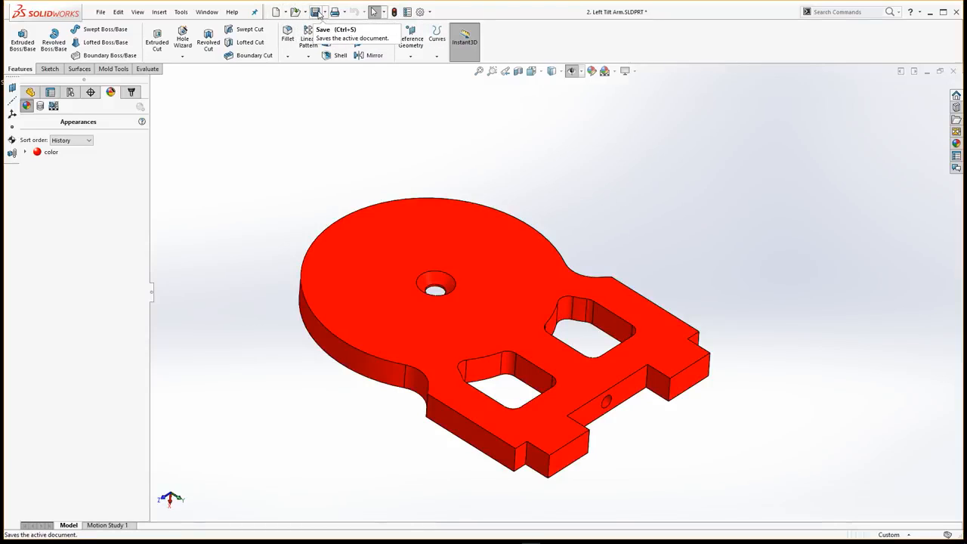
# Review the part's custom file properties and close them without making changes
pyautogui.click(409, 12)
pyautogui.click(344, 185)
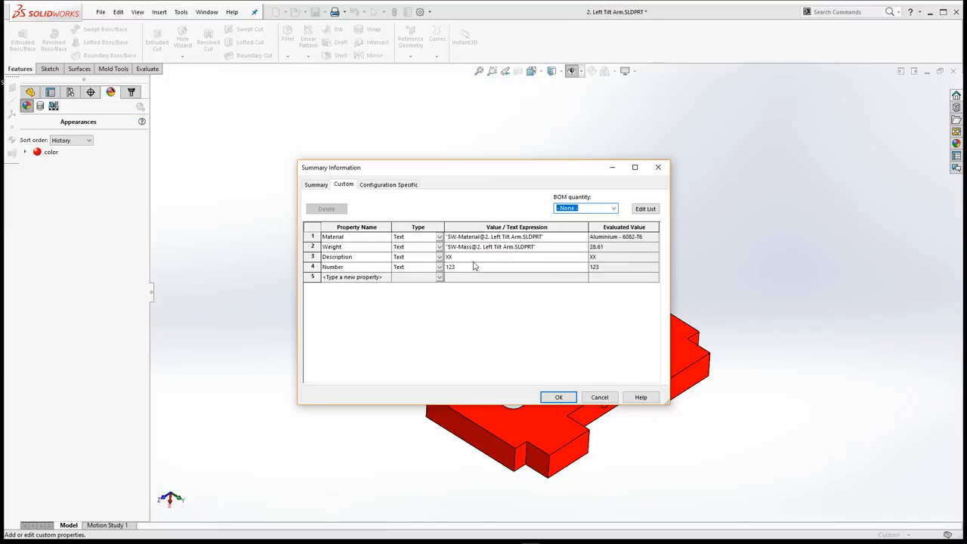
pyautogui.click(600, 398)
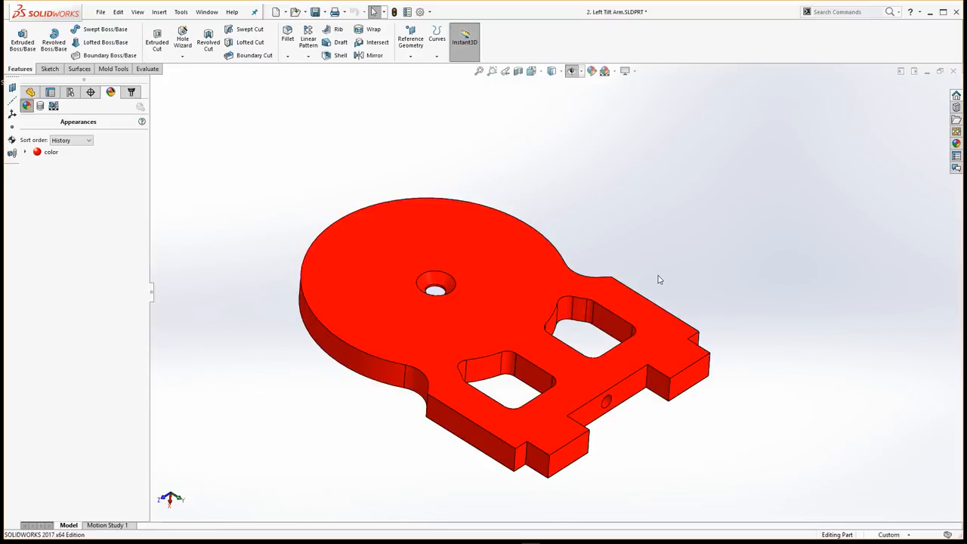
# Close the Left Tilt Arm part without saving its changes
pyautogui.click(954, 71)
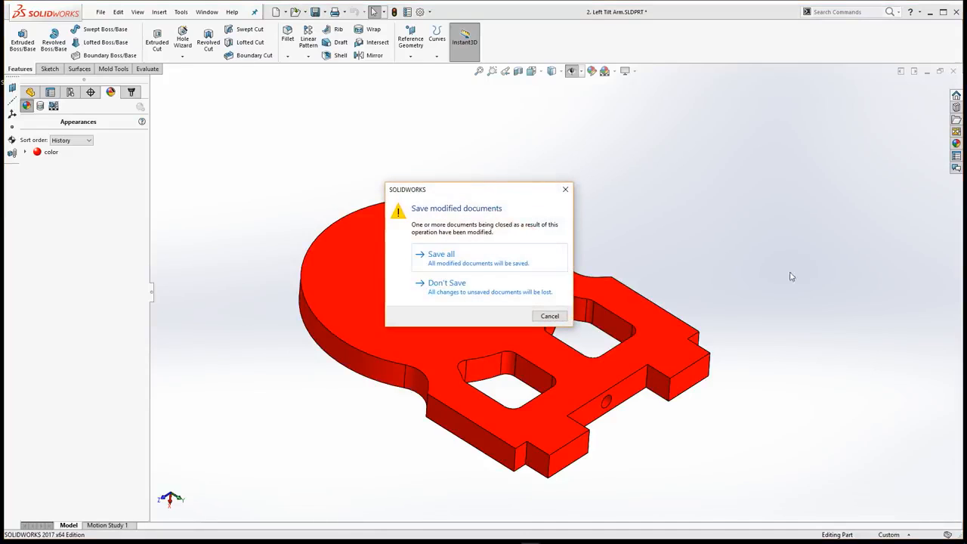
pyautogui.click(468, 286)
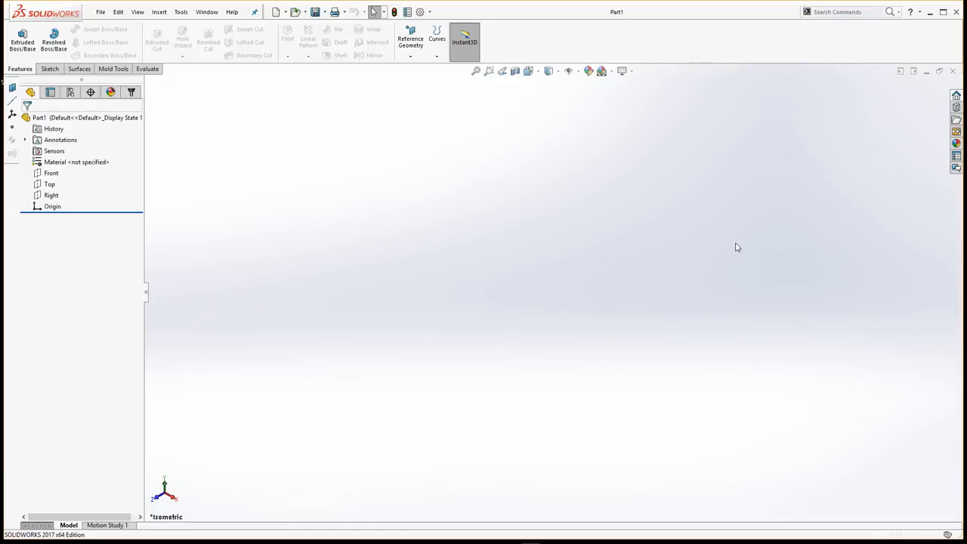